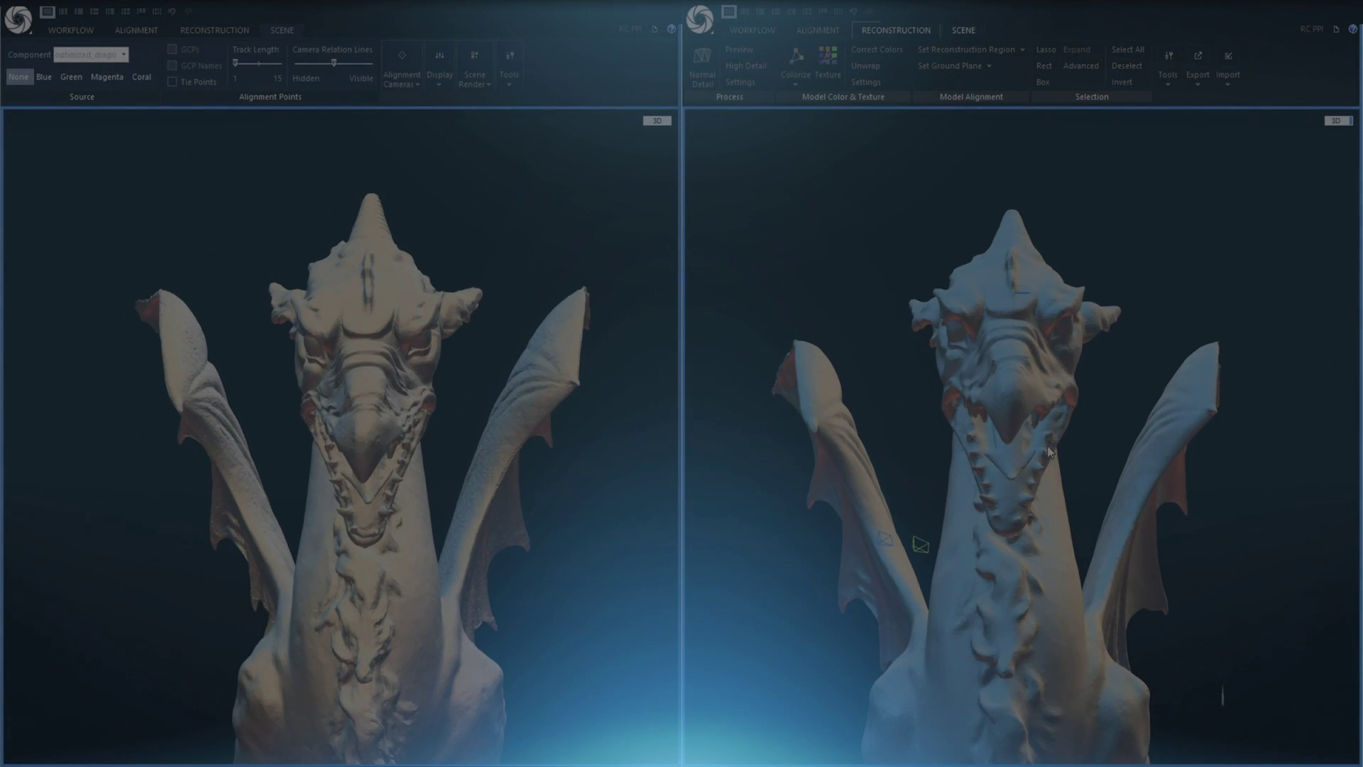
# Orbit both synced views to the dragon head's side profile and switch the left view to plain shading
pyautogui.scroll(5, 1005, 469)
pyautogui.moveTo(376, 342); pyautogui.dragTo(386, 403)
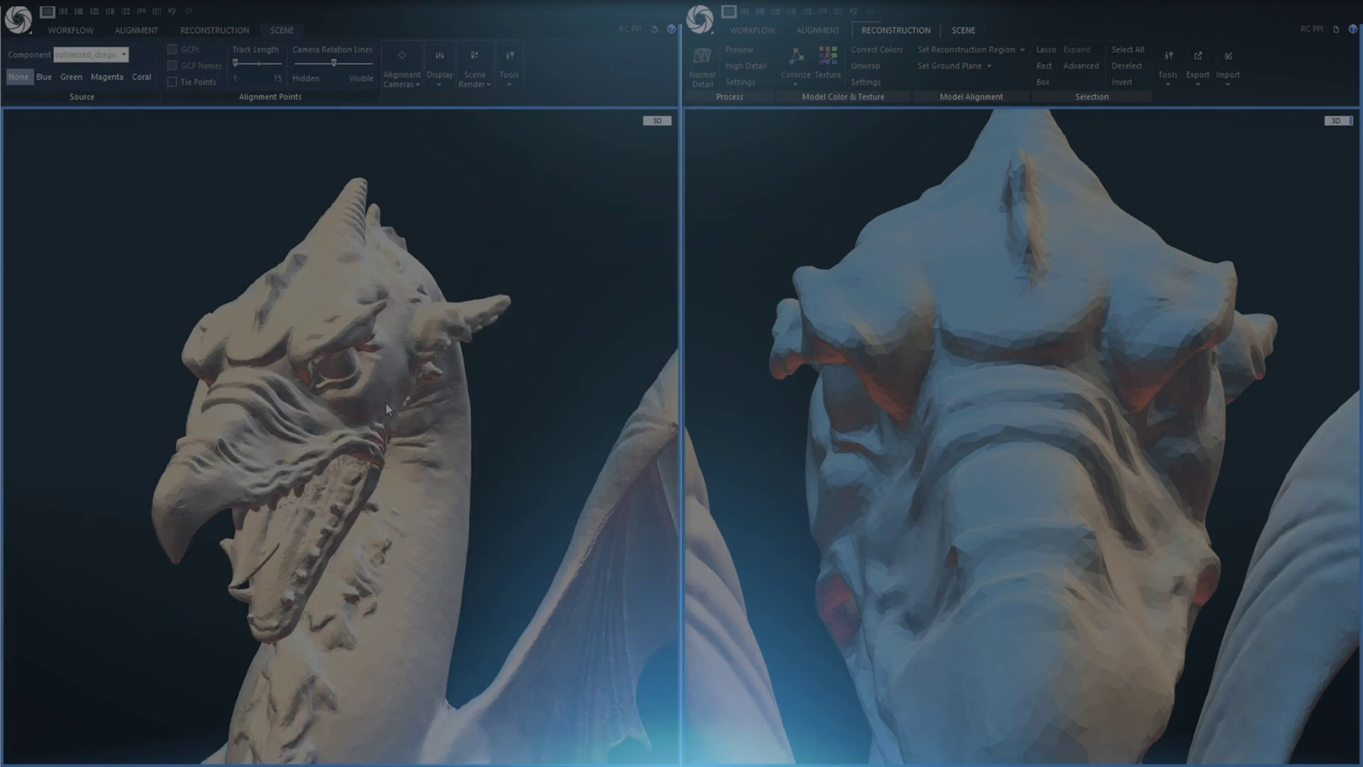
pyautogui.moveTo(887, 497); pyautogui.dragTo(1071, 514)
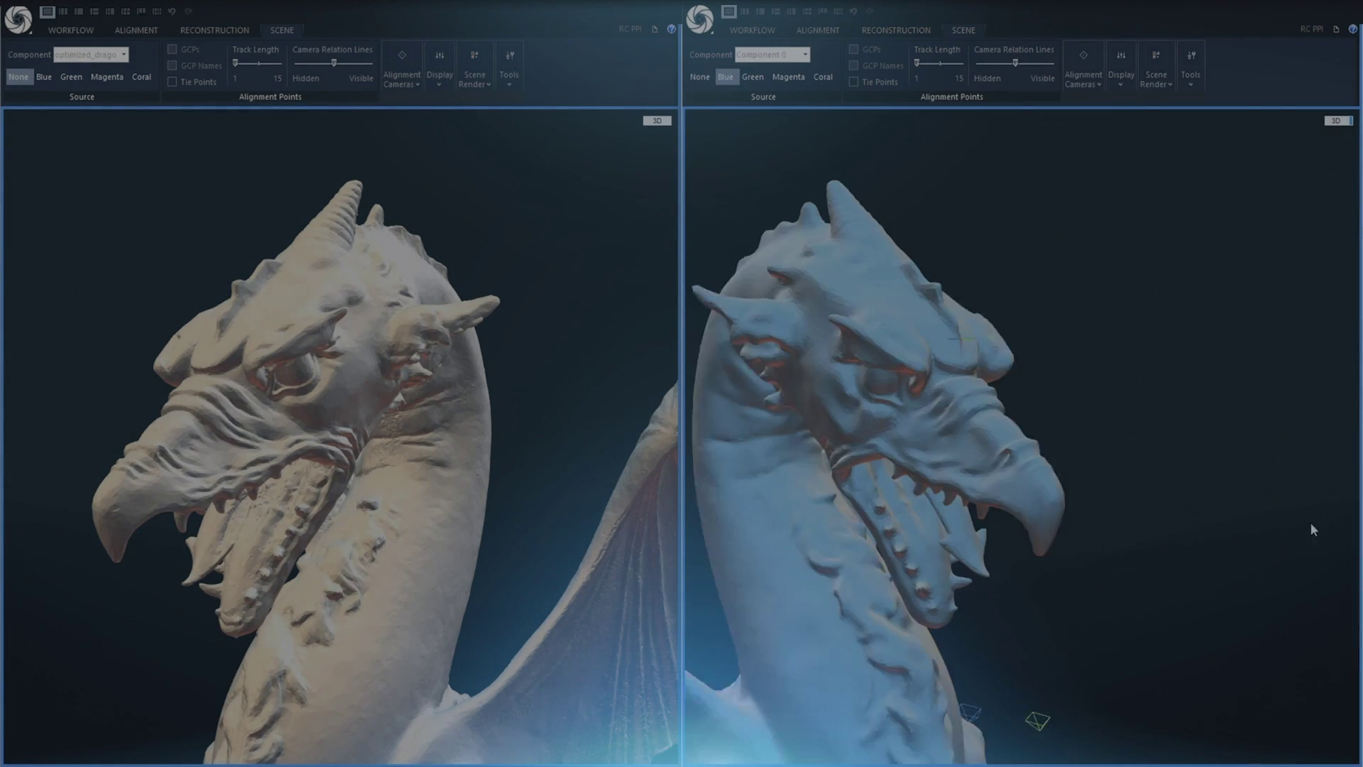
pyautogui.moveTo(710, 455); pyautogui.dragTo(385, 414)
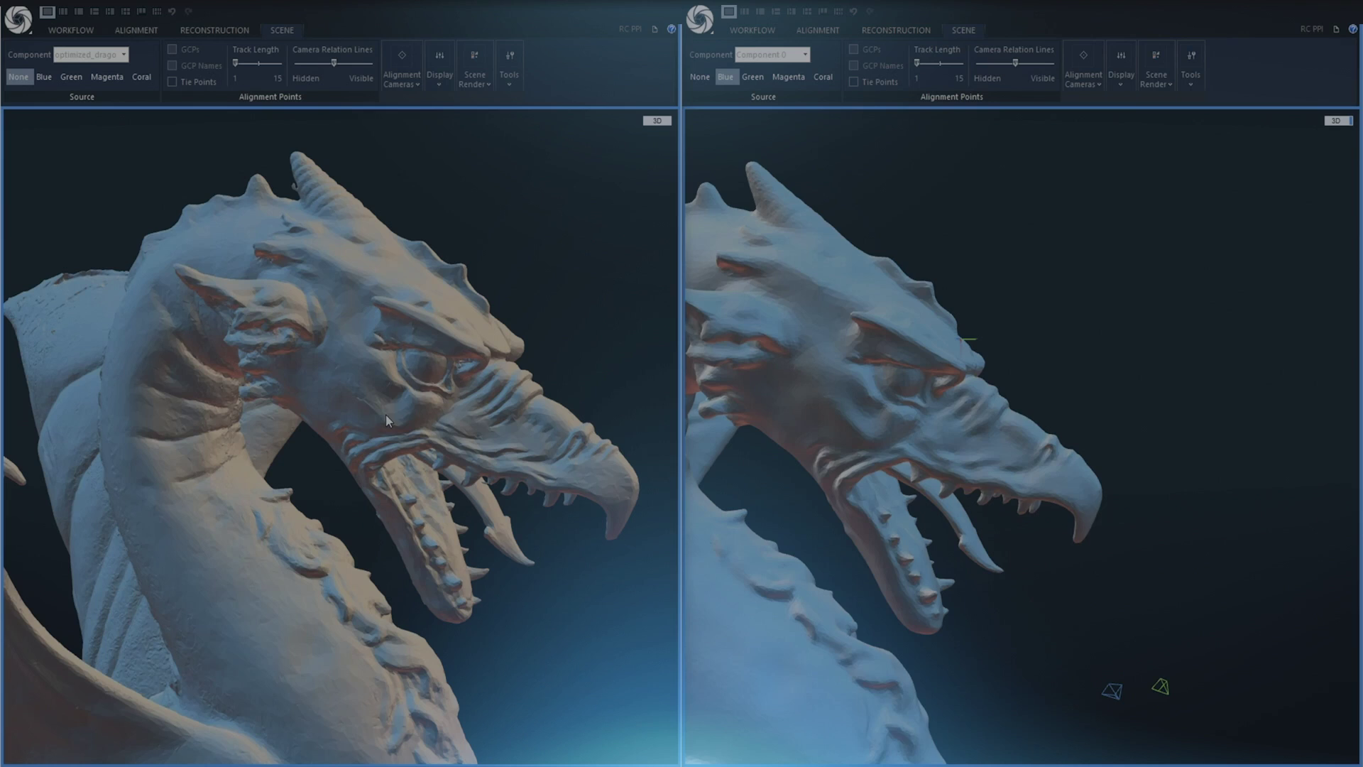
pyautogui.moveTo(817, 441); pyautogui.dragTo(931, 416)
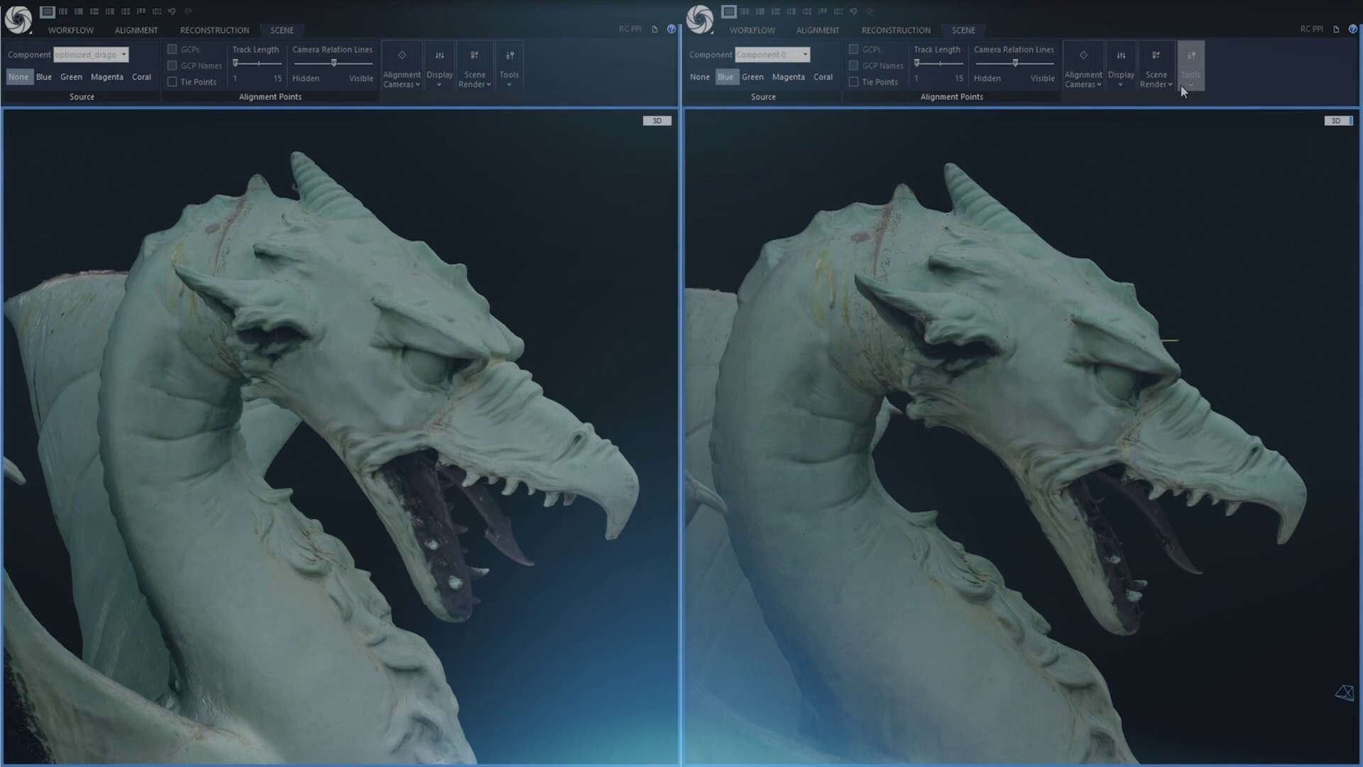
pyautogui.click(439, 84)
pyautogui.click(803, 422)
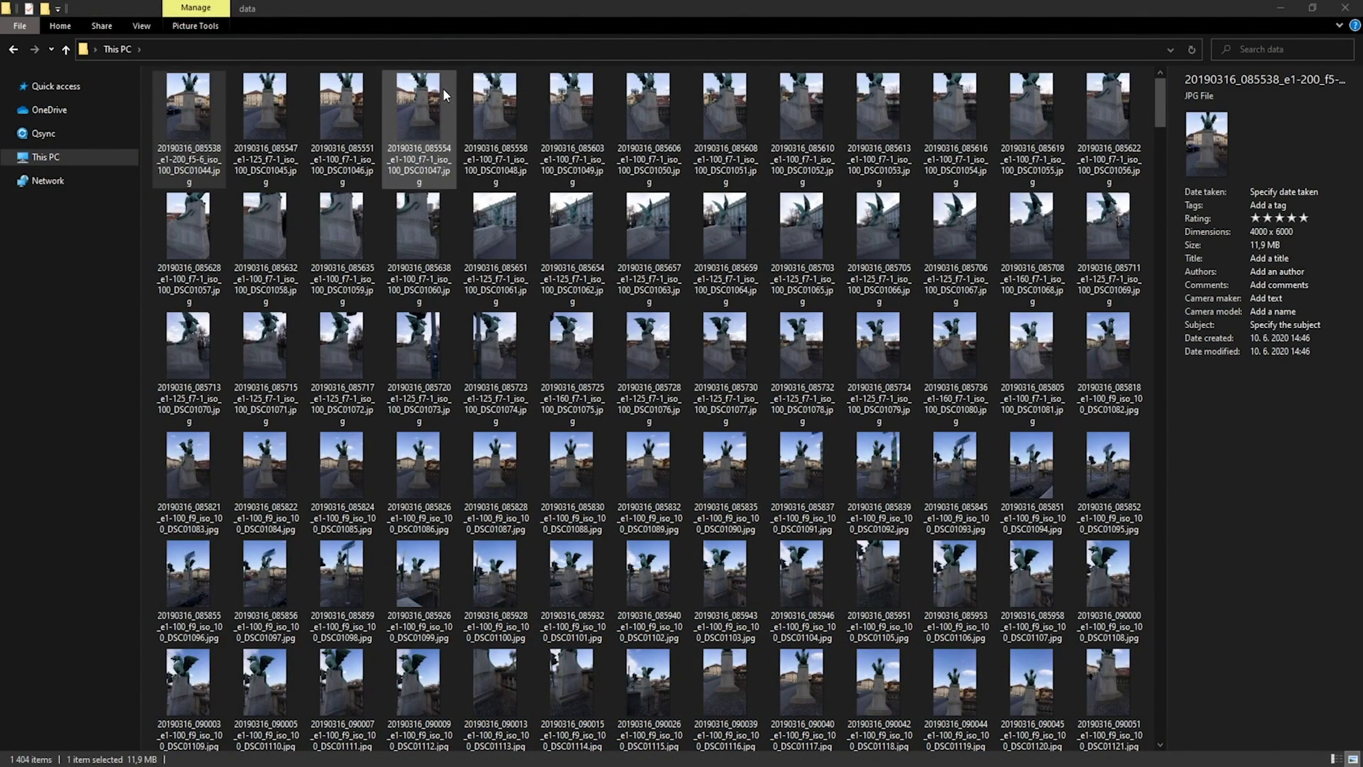
# Import all 1,404 dragon photos into RealityCapture, use the thumbnails-plus-2D layout, then open Input Licenses
pyautogui.press('super+Down')
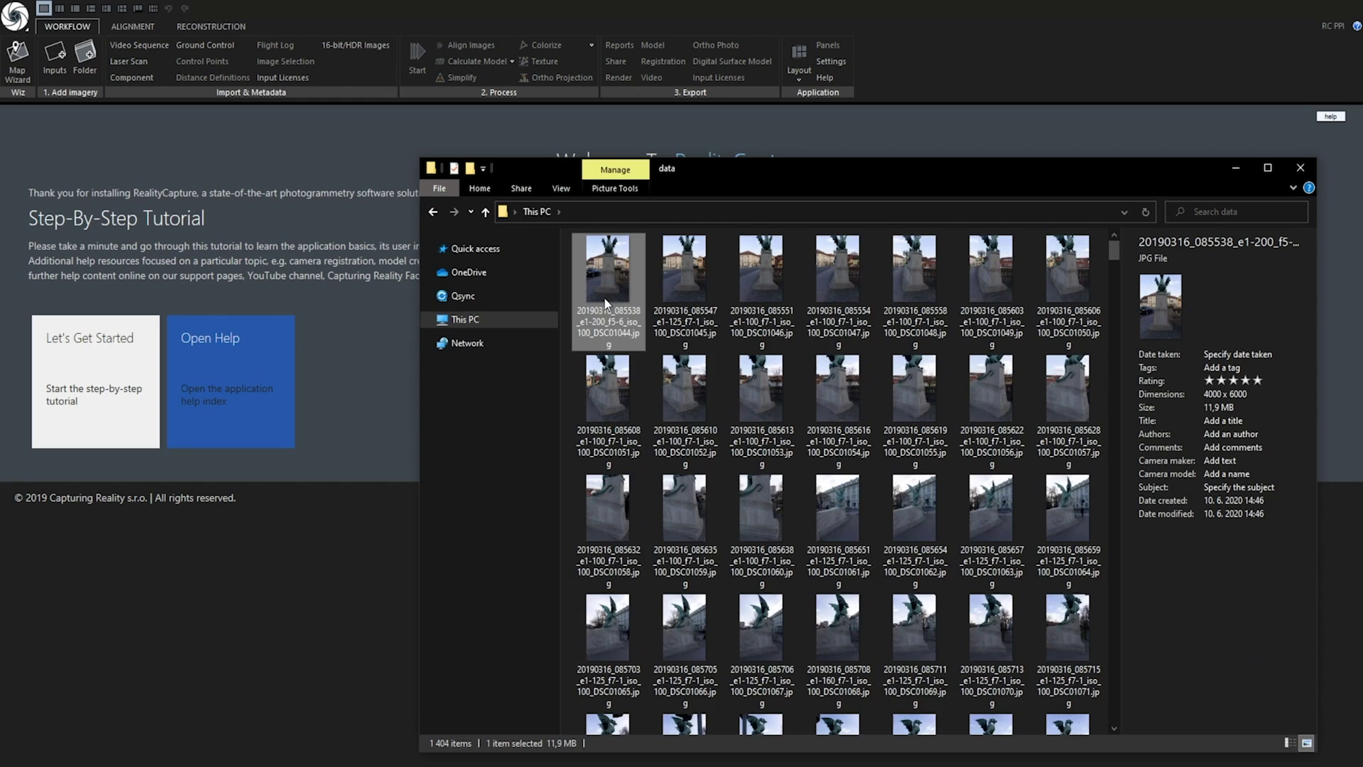
pyautogui.hotkey('ctrl', 'a')
pyautogui.moveTo(607, 300); pyautogui.dragTo(92, 184)
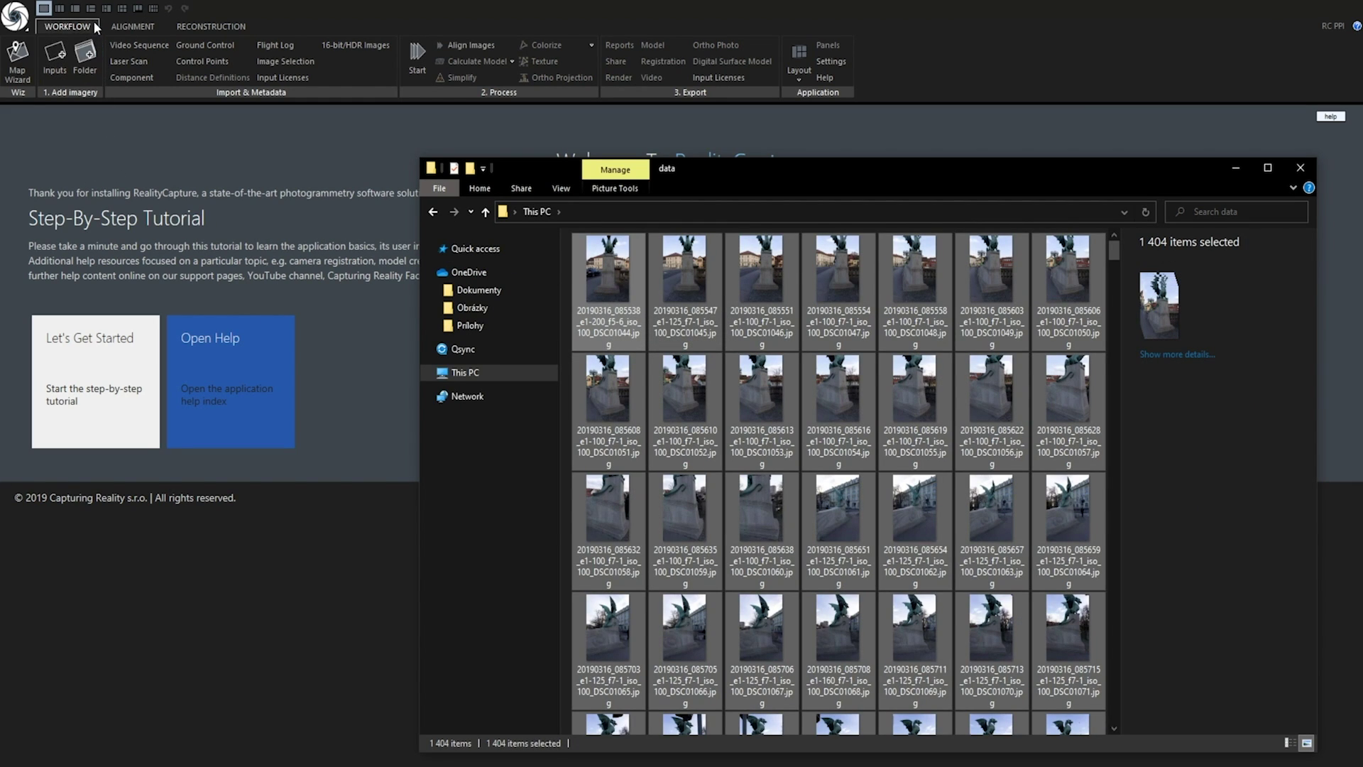
pyautogui.click(106, 8)
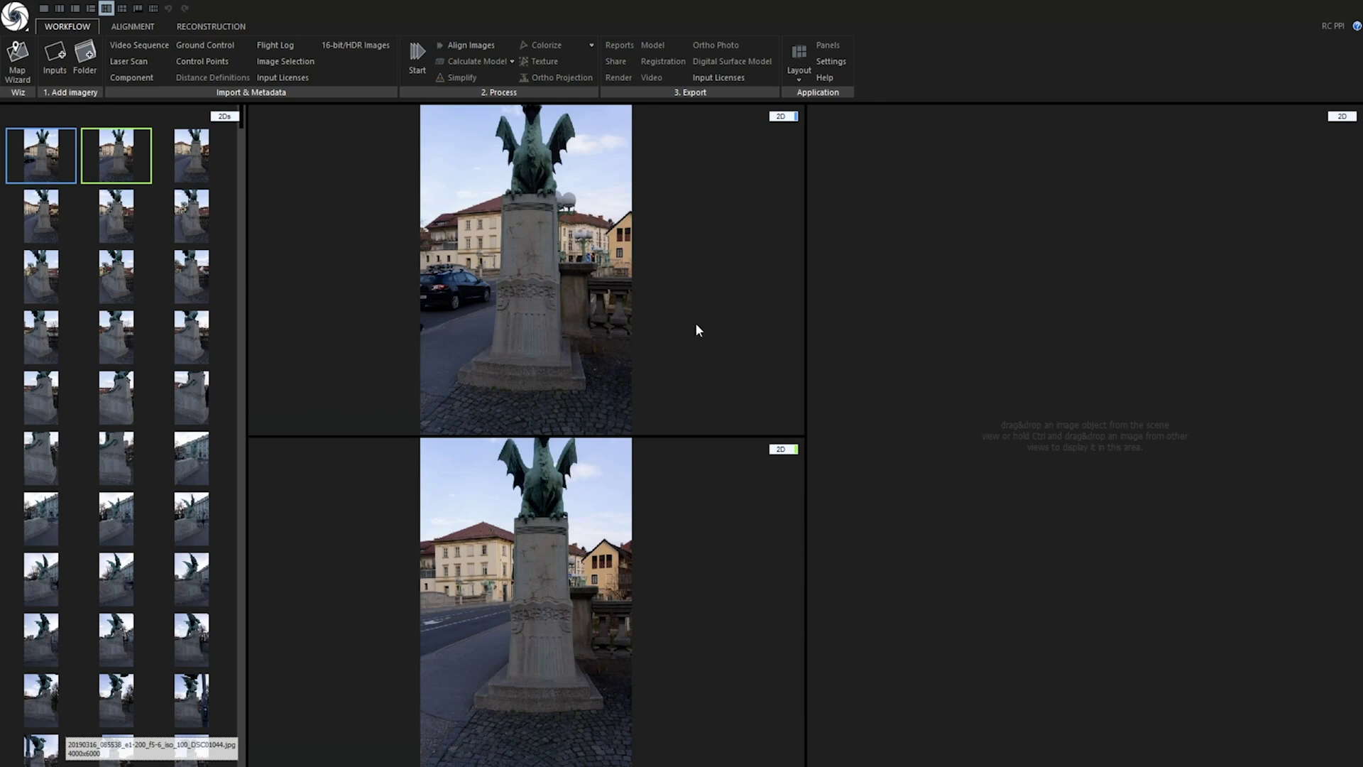
pyautogui.click(731, 79)
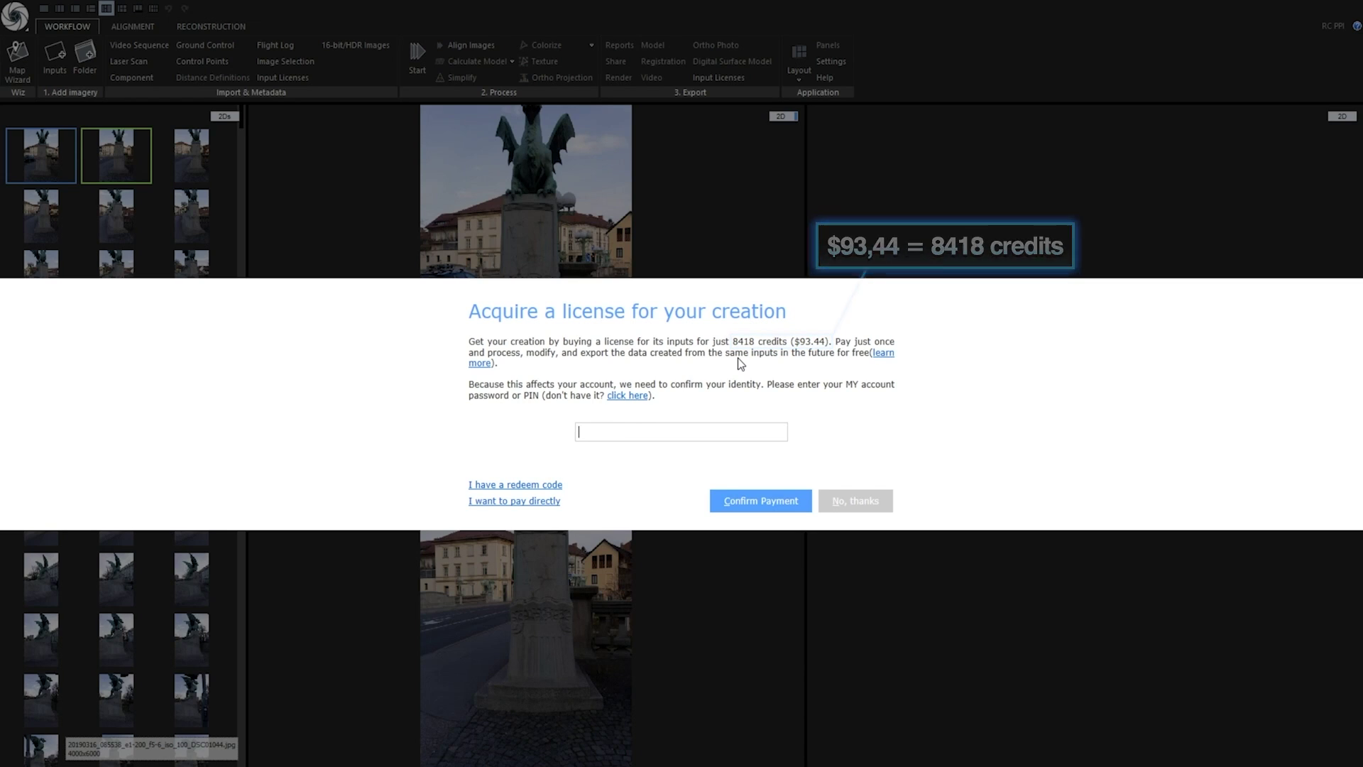
# Decline the 8418-credit input license with 'No, thanks'
pyautogui.click(857, 504)
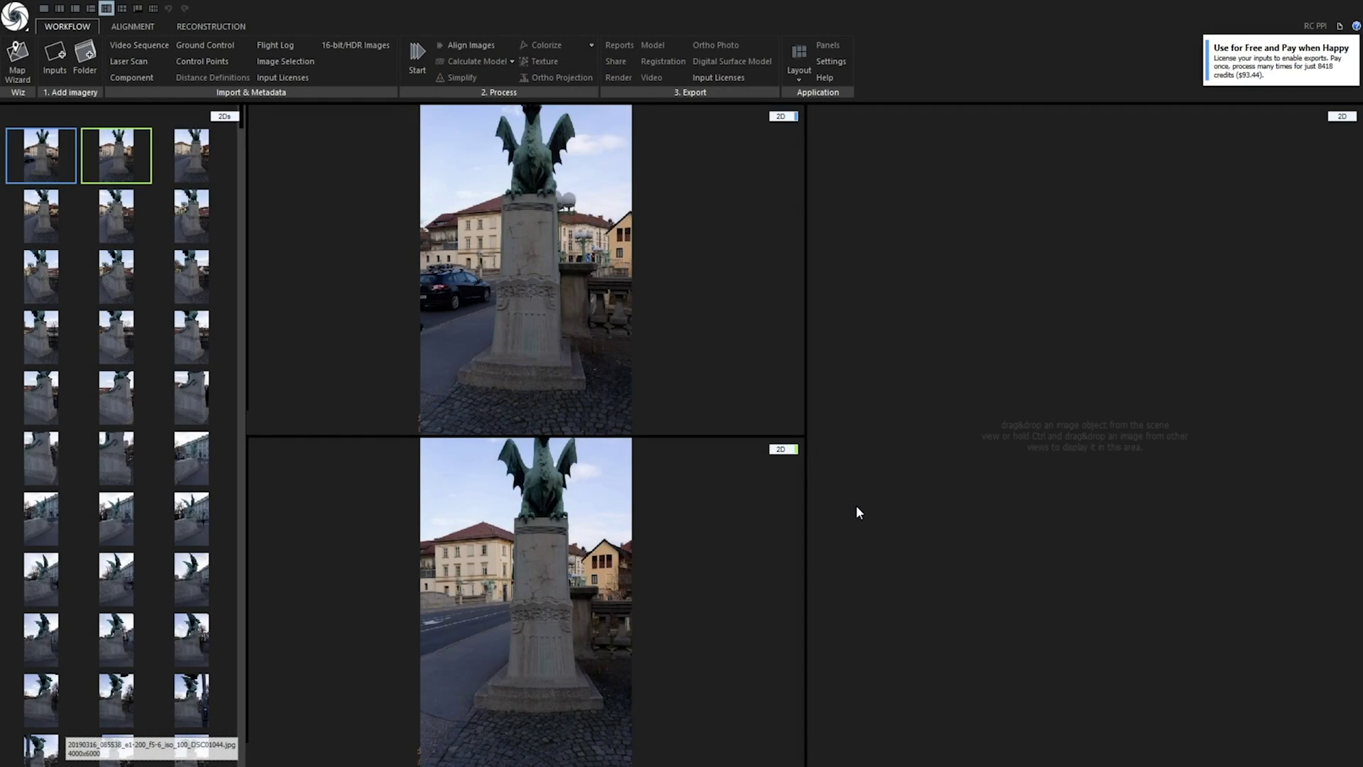
# Review the alignment settings and the texture settings' downscale-before-texturing value
pyautogui.click(142, 26)
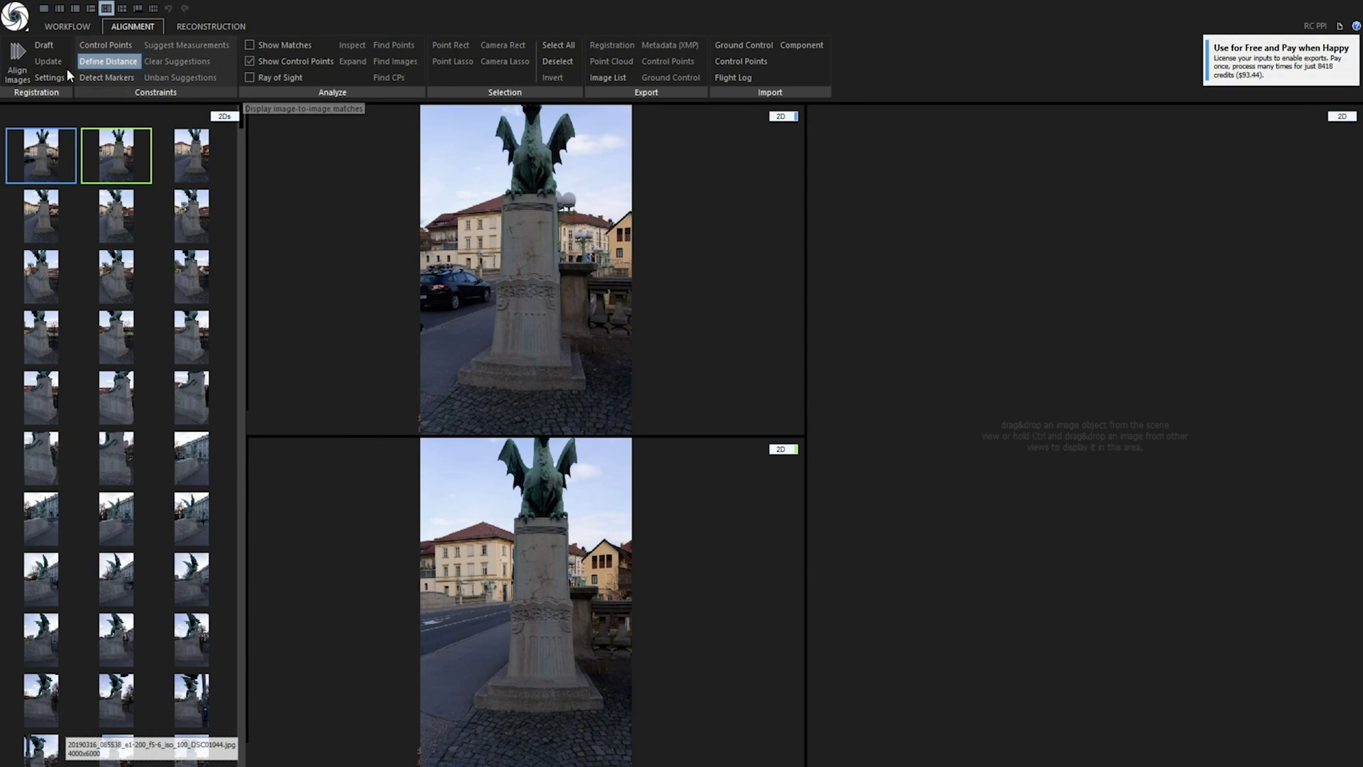
pyautogui.click(50, 77)
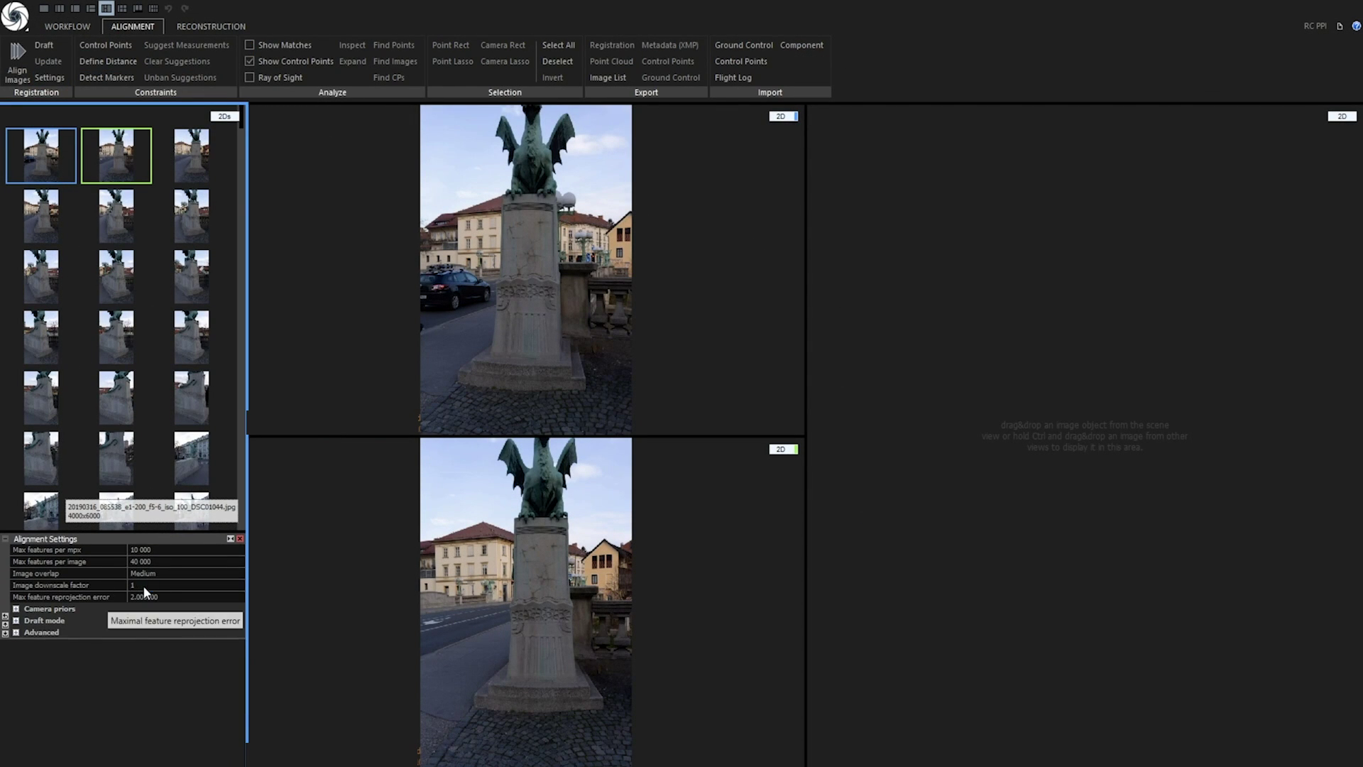
pyautogui.click(207, 28)
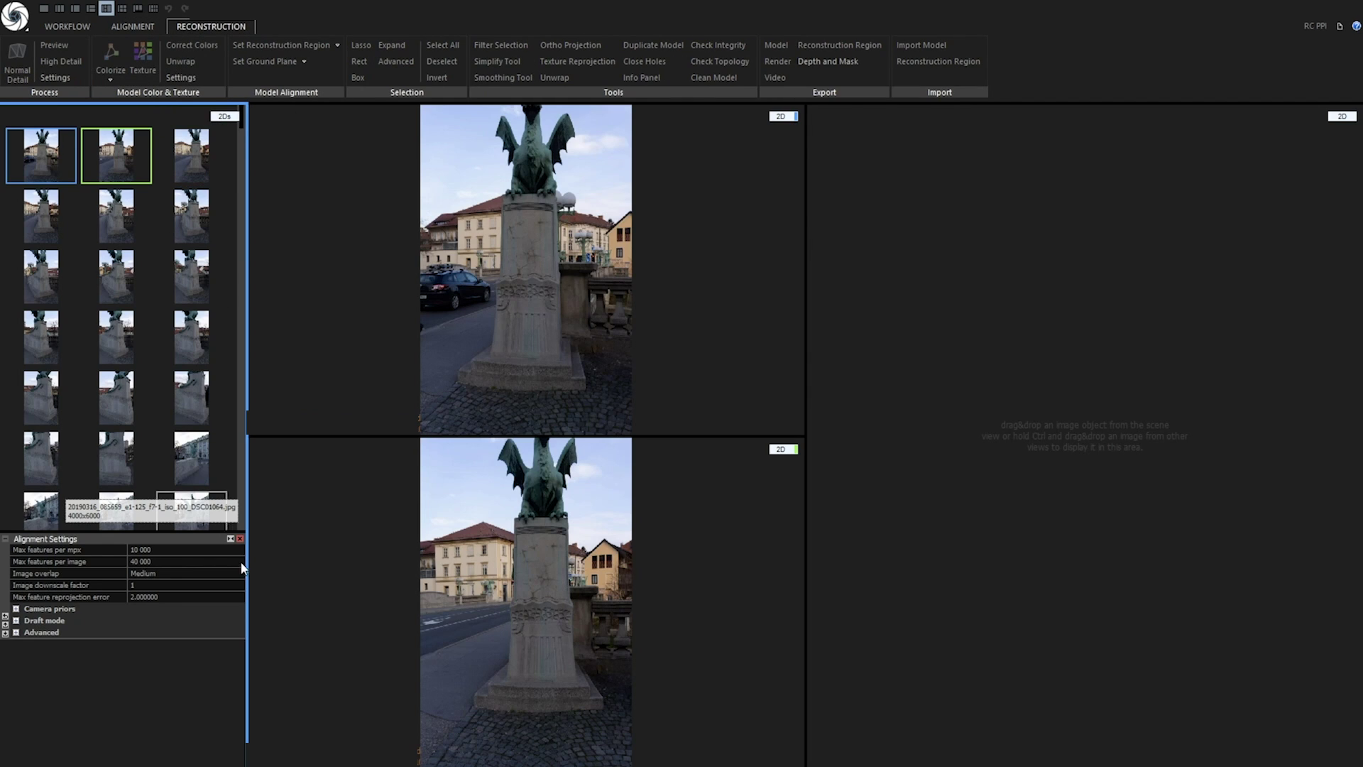
pyautogui.click(240, 538)
pyautogui.click(181, 77)
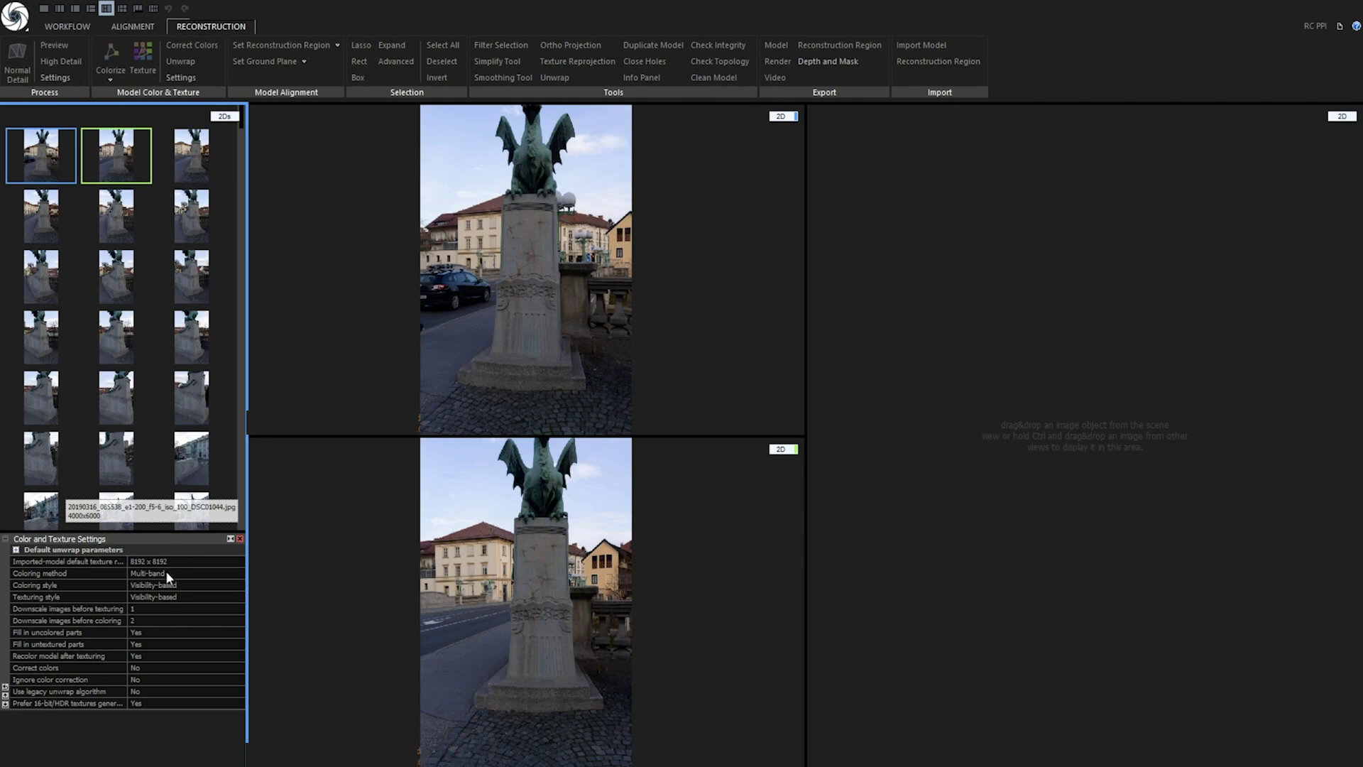
pyautogui.click(152, 608)
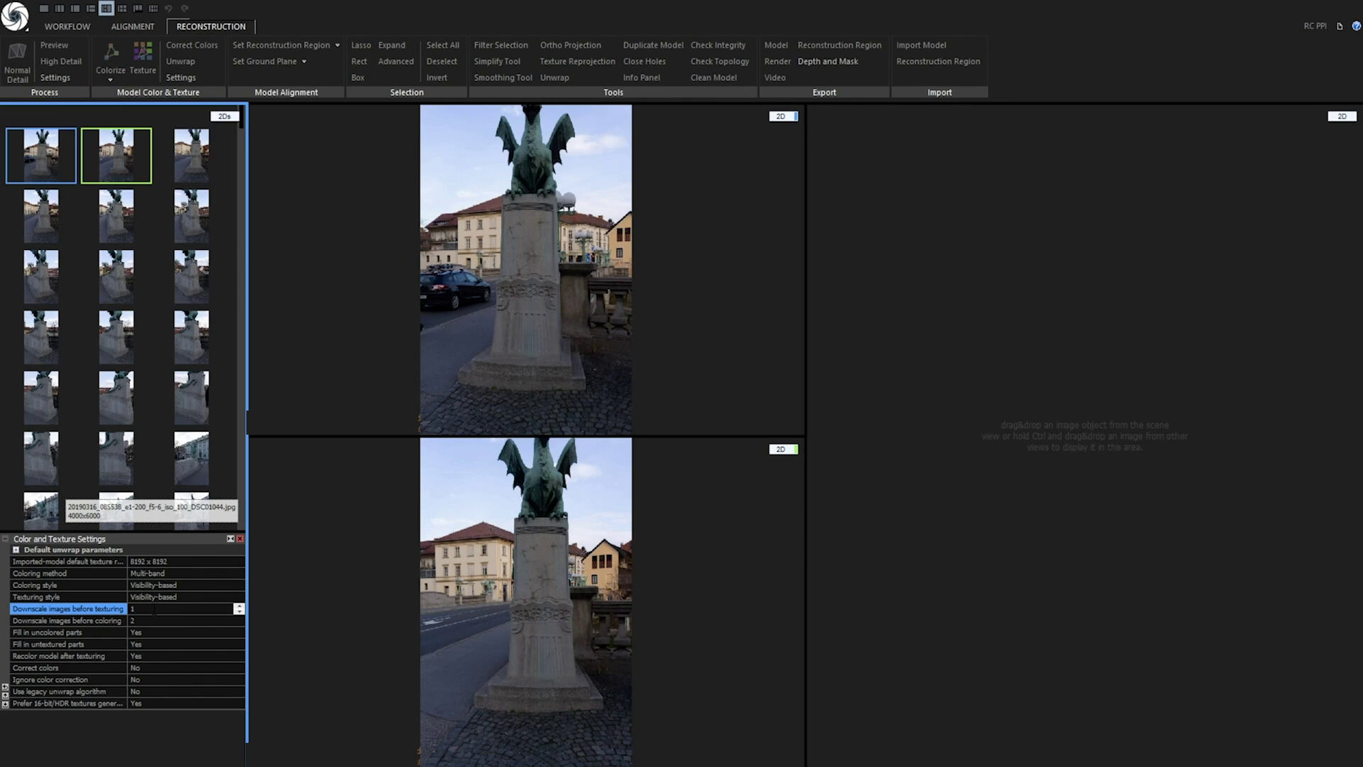
pyautogui.click(240, 538)
# Open the reconstruction settings and expand Image depth map calculation to check the normal model downscale
pyautogui.click(55, 77)
pyautogui.click(15, 550)
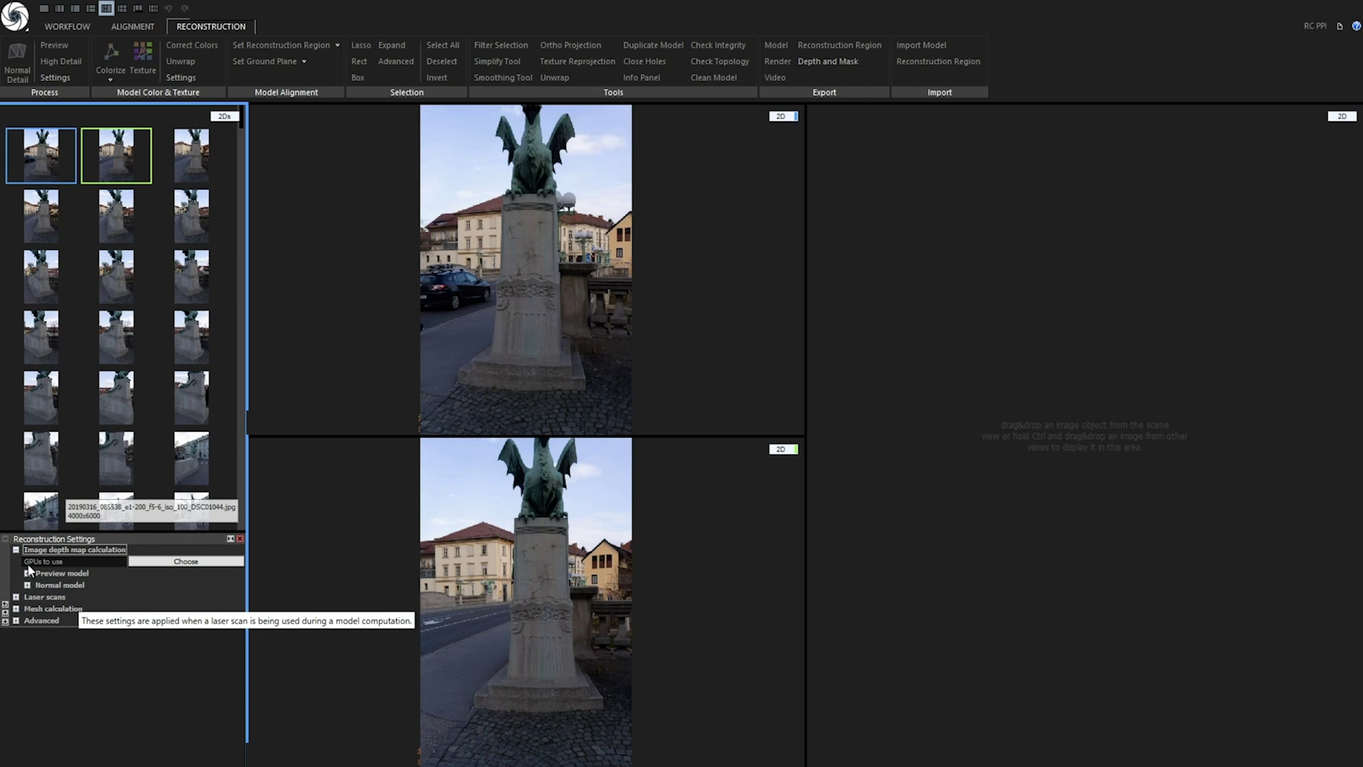
pyautogui.click(28, 596)
pyautogui.click(131, 608)
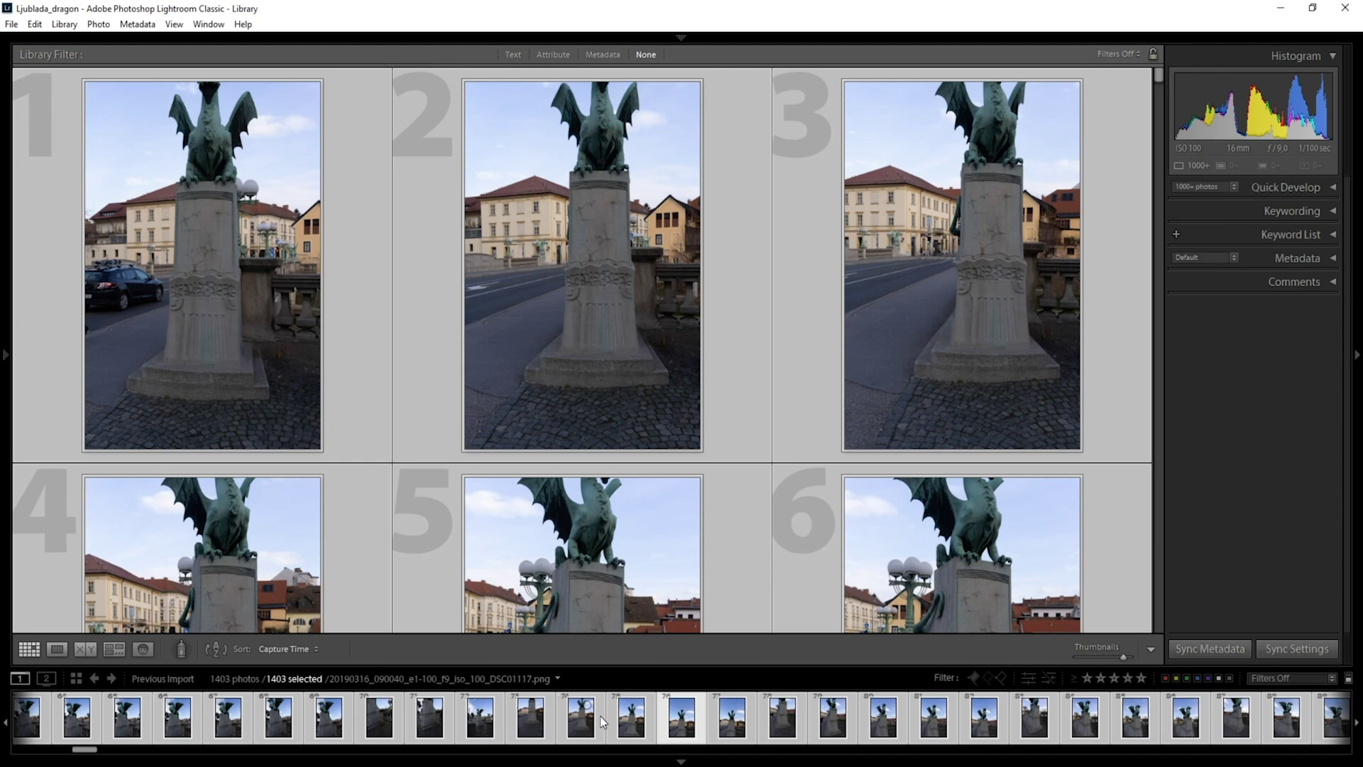
# Export the 1403 Lightroom photos resized to 8 megapixels into a _geometry subfolder
pyautogui.click(12, 24)
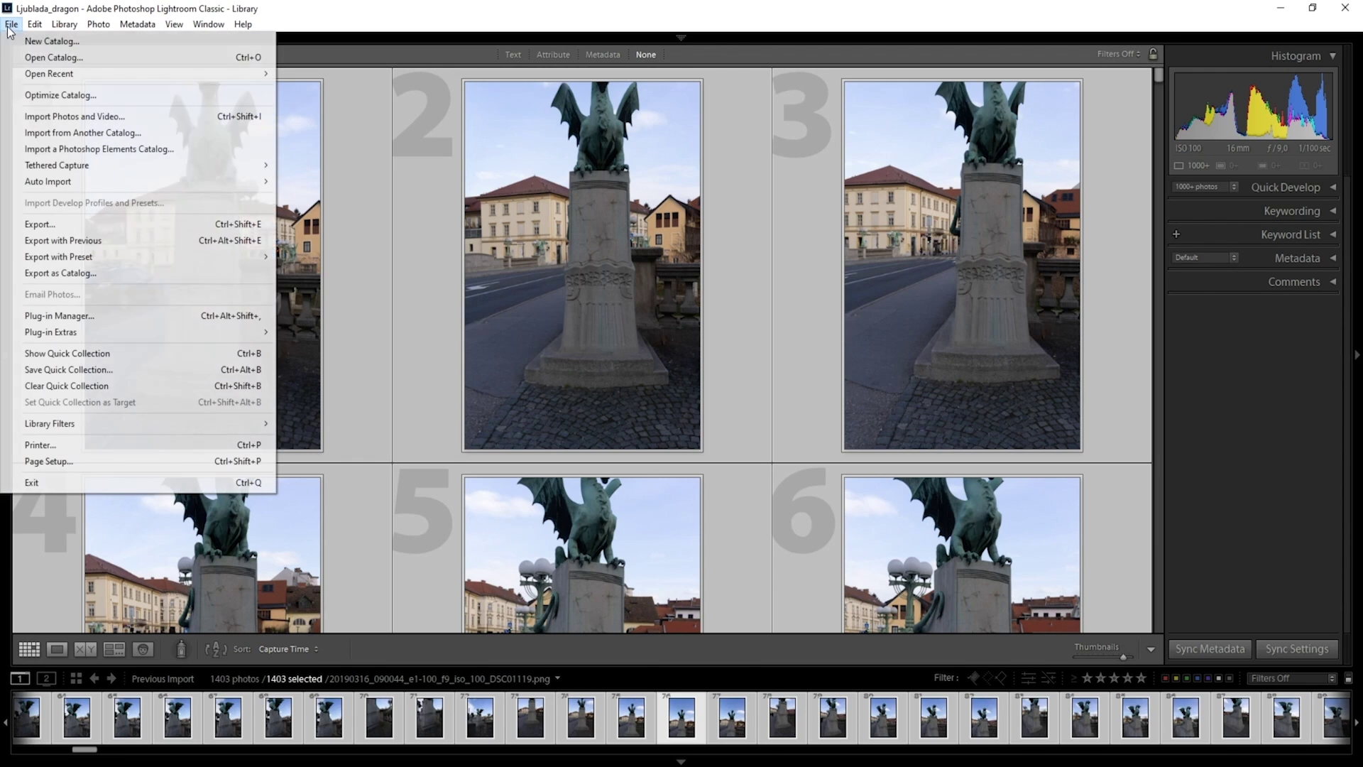
pyautogui.click(50, 223)
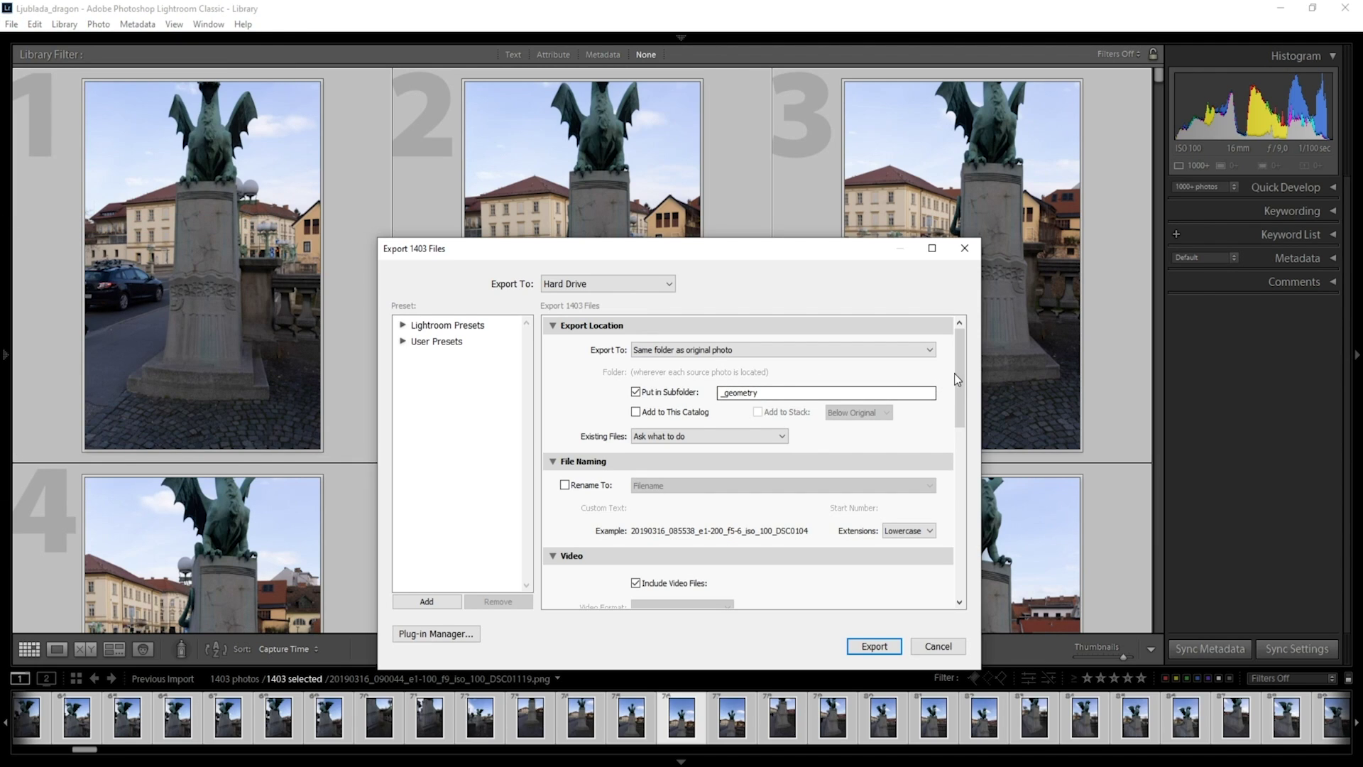
pyautogui.scroll(-2, 962, 397)
pyautogui.moveTo(962, 397); pyautogui.dragTo(957, 458)
pyautogui.click(702, 578)
pyautogui.write('8')
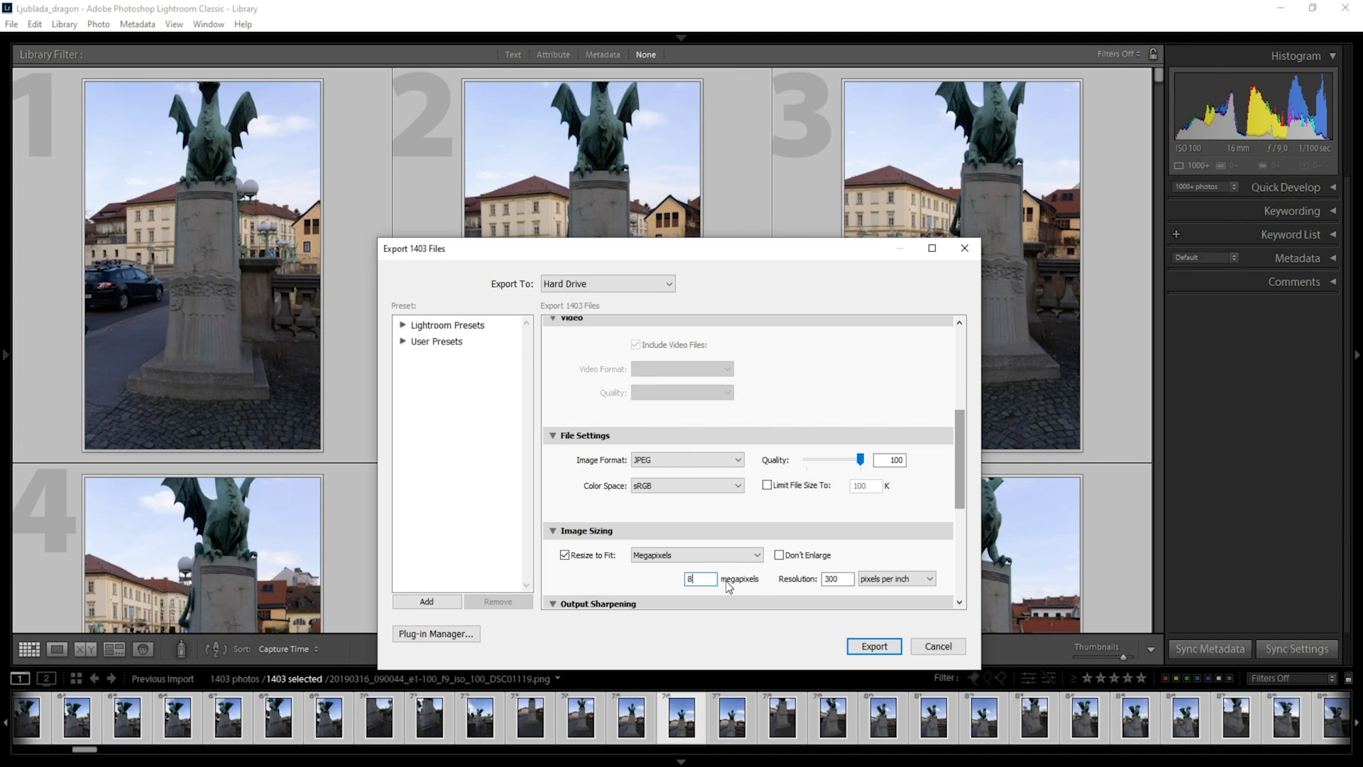
pyautogui.moveTo(959, 487); pyautogui.dragTo(955, 391)
pyautogui.click(770, 394)
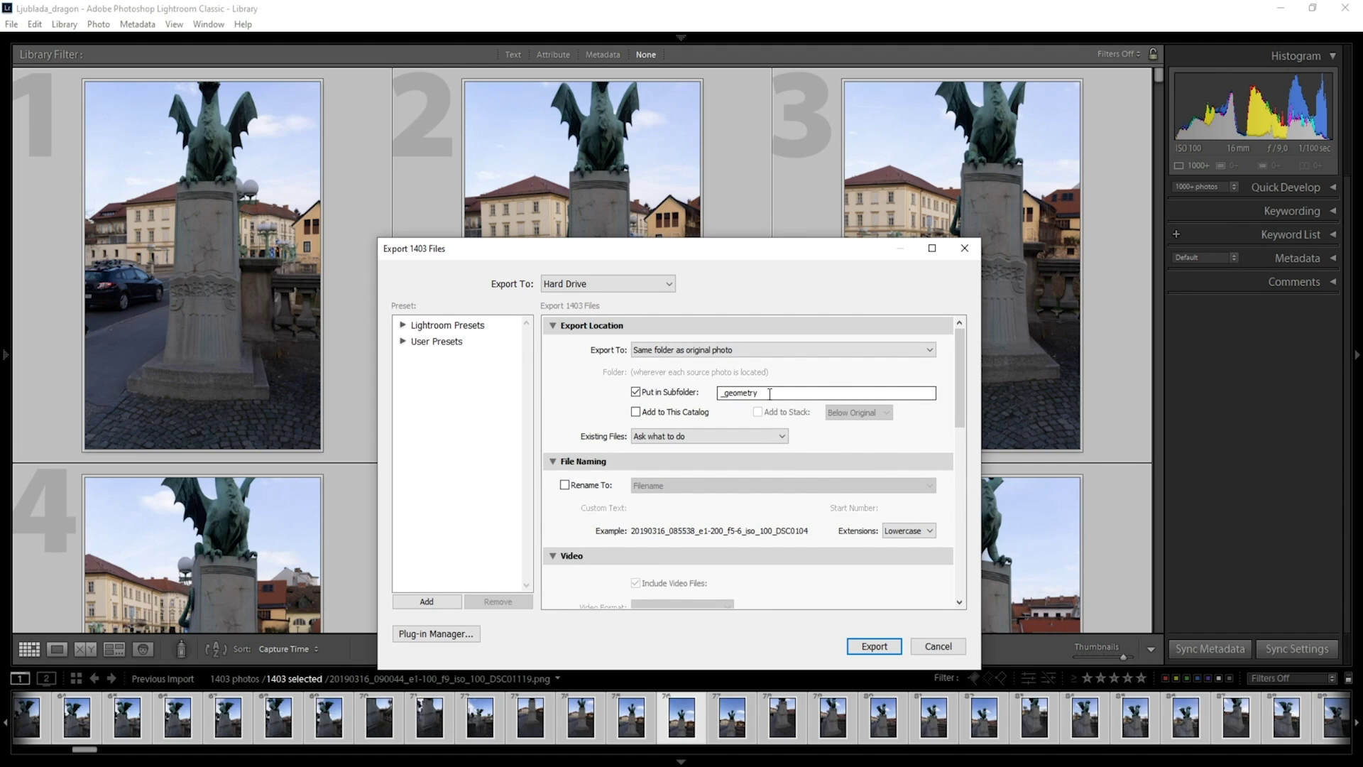
pyautogui.doubleClick(769, 393)
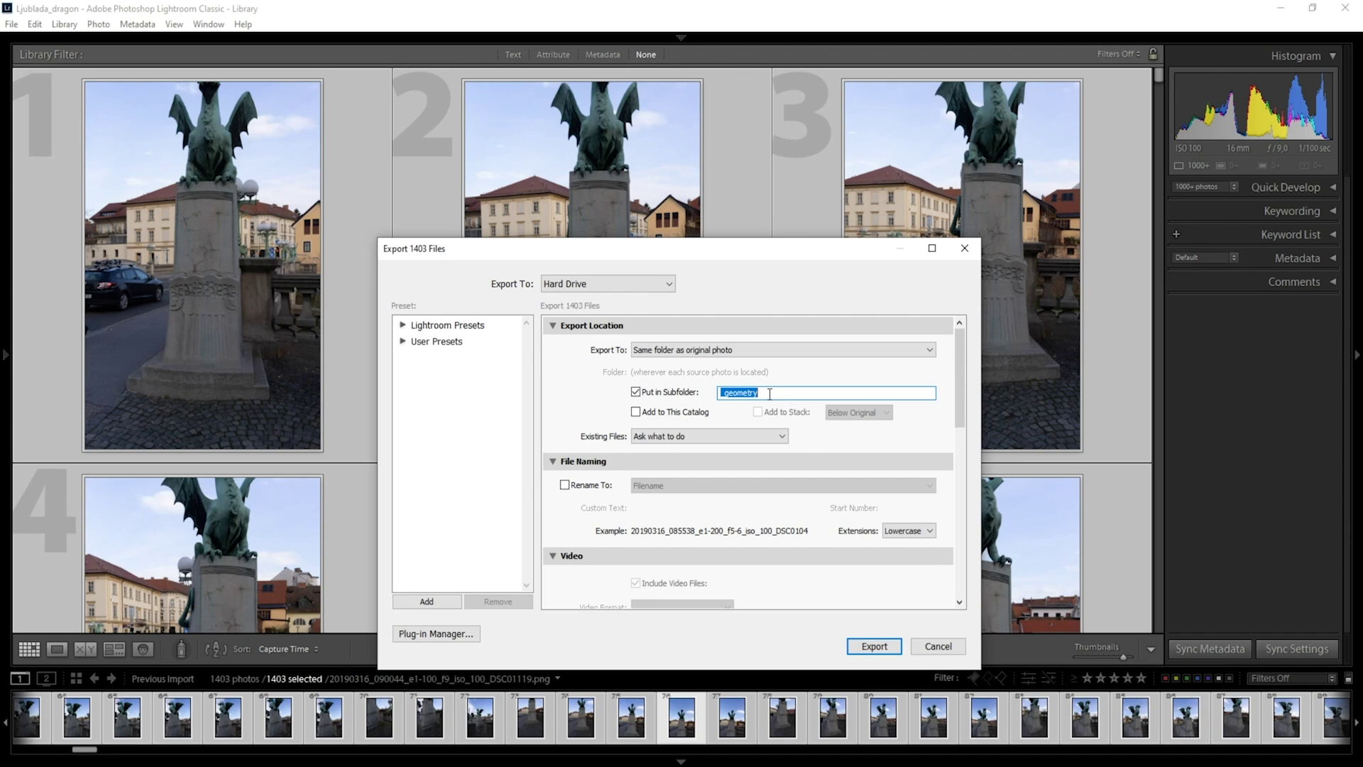
pyautogui.click(875, 646)
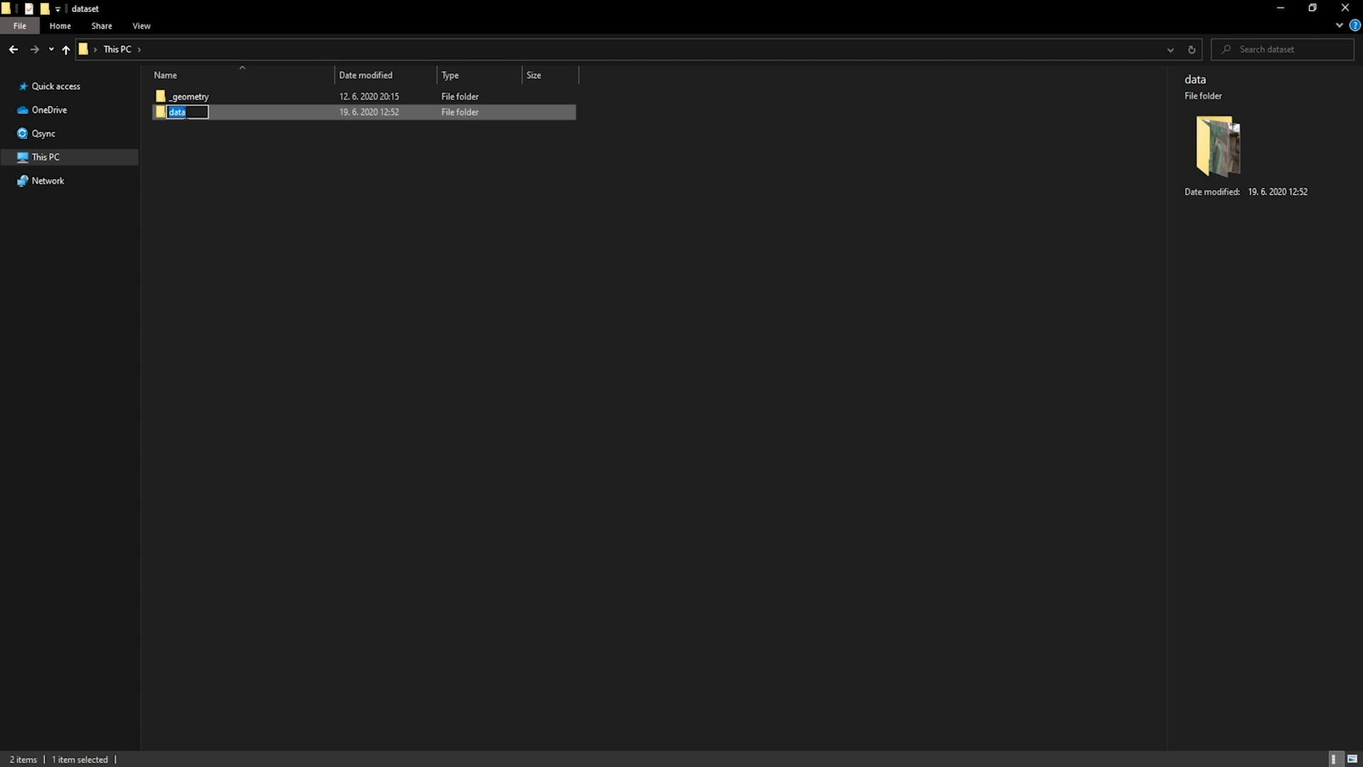
# Rename the data folder to _texture and open it to check a photo's details
pyautogui.press('BackSpace')
pyautogui.write('_texture')
pyautogui.press('Return')
pyautogui.doubleClick(182, 112)
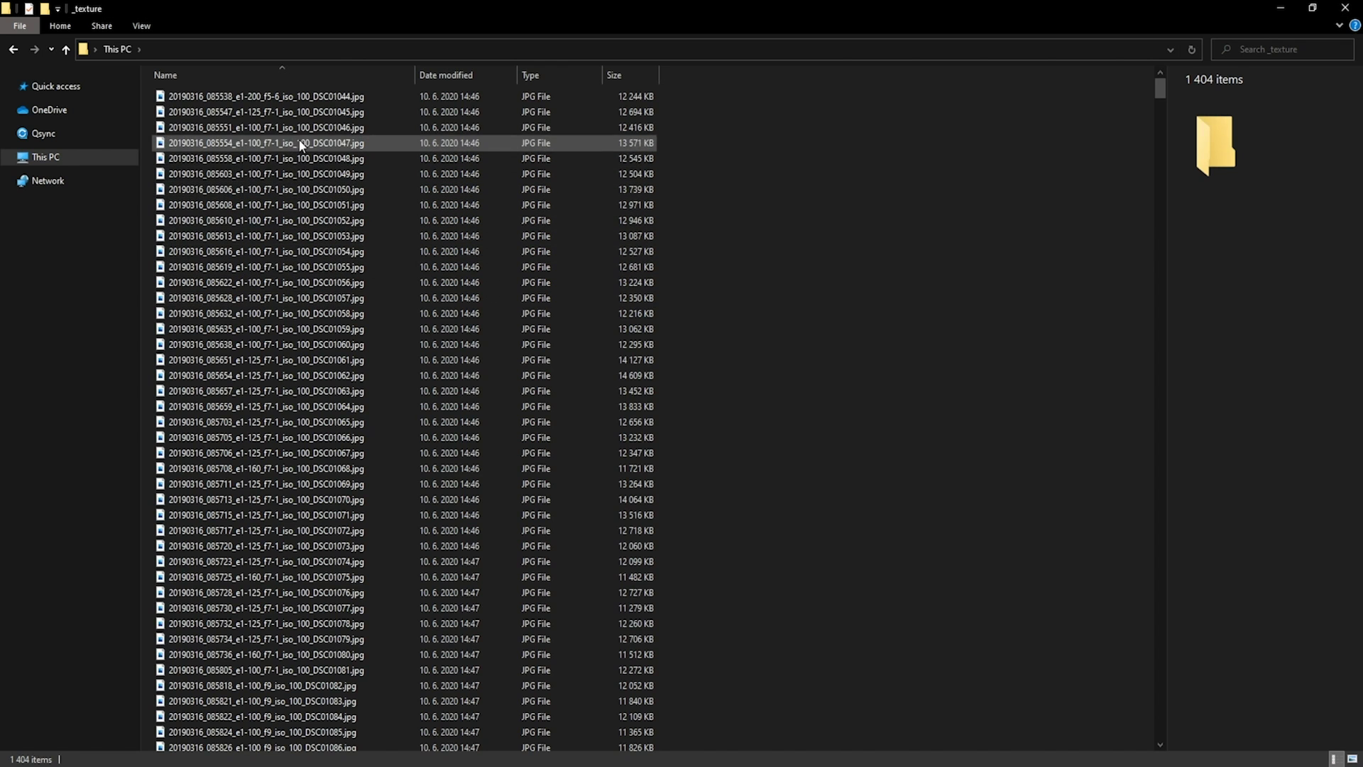
pyautogui.click(267, 112)
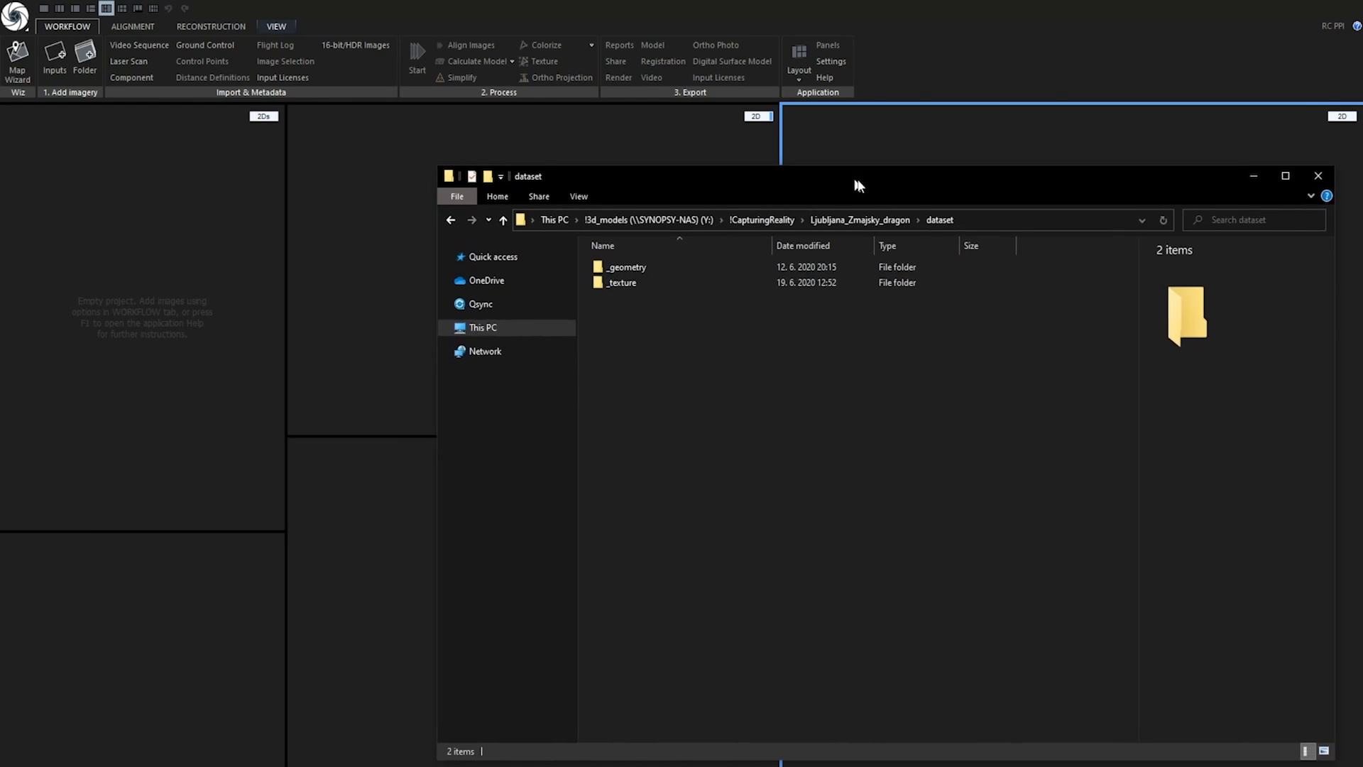
# Move the Explorer window aside with _geometry and _texture selected, and open RealityCapture's Input Licenses
pyautogui.moveTo(859, 186); pyautogui.dragTo(997, 220)
pyautogui.moveTo(792, 386); pyautogui.dragTo(770, 302)
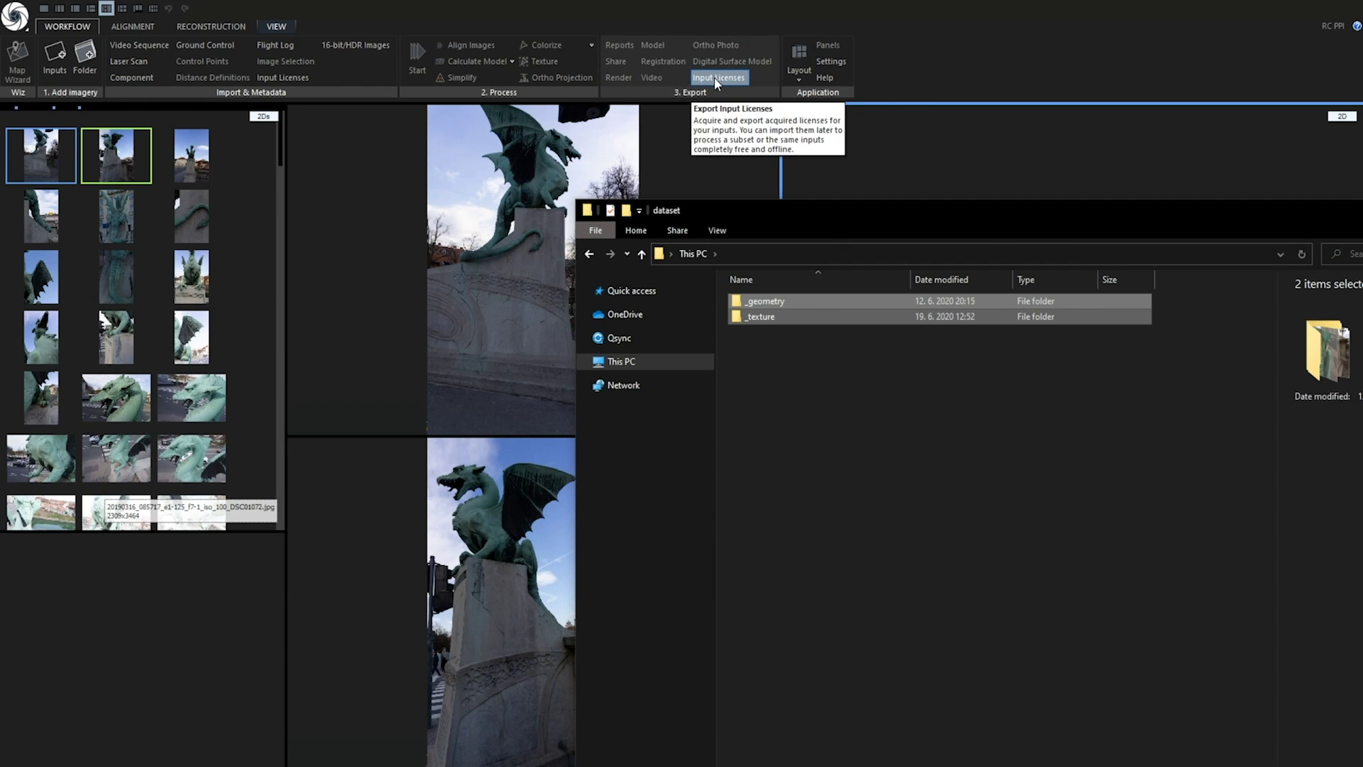
pyautogui.click(715, 80)
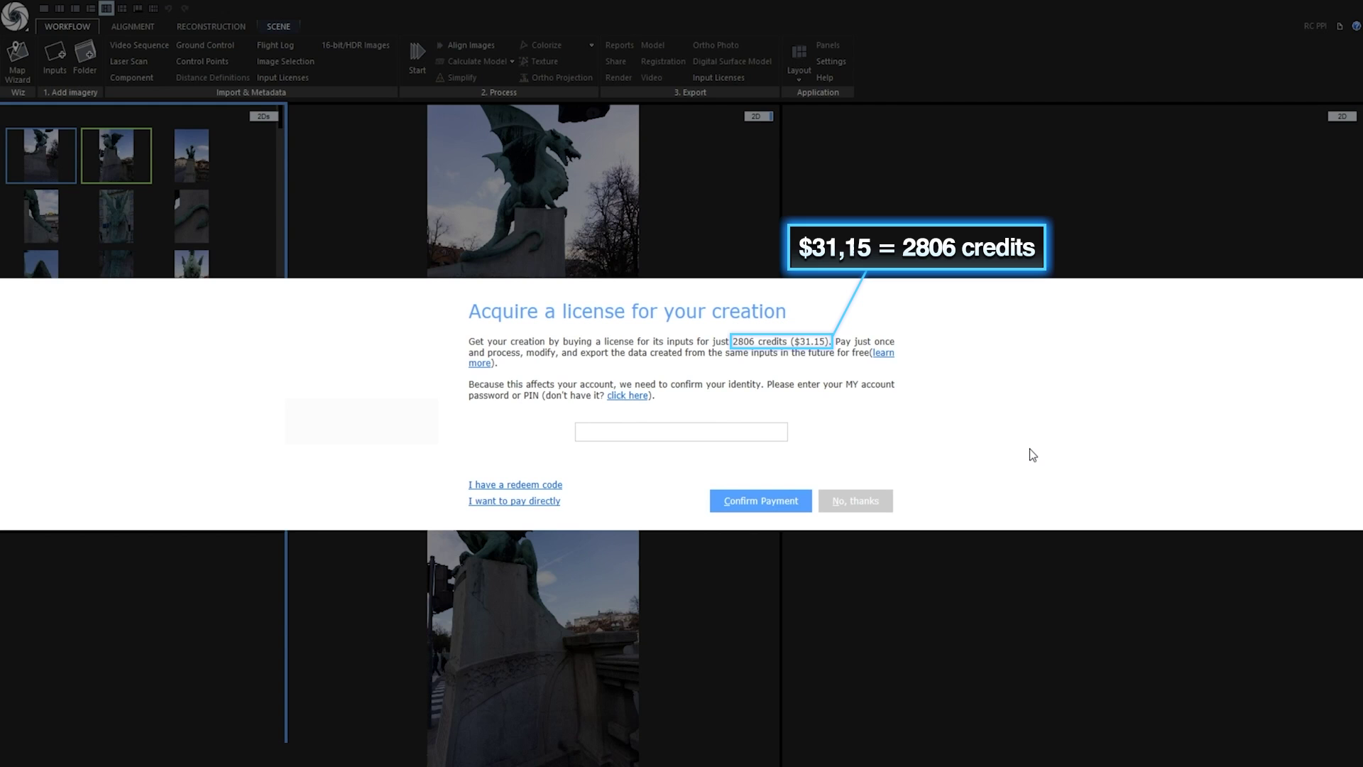
# Decline the 2806-credit license, align all dragon photos, and show the project tree
pyautogui.click(866, 500)
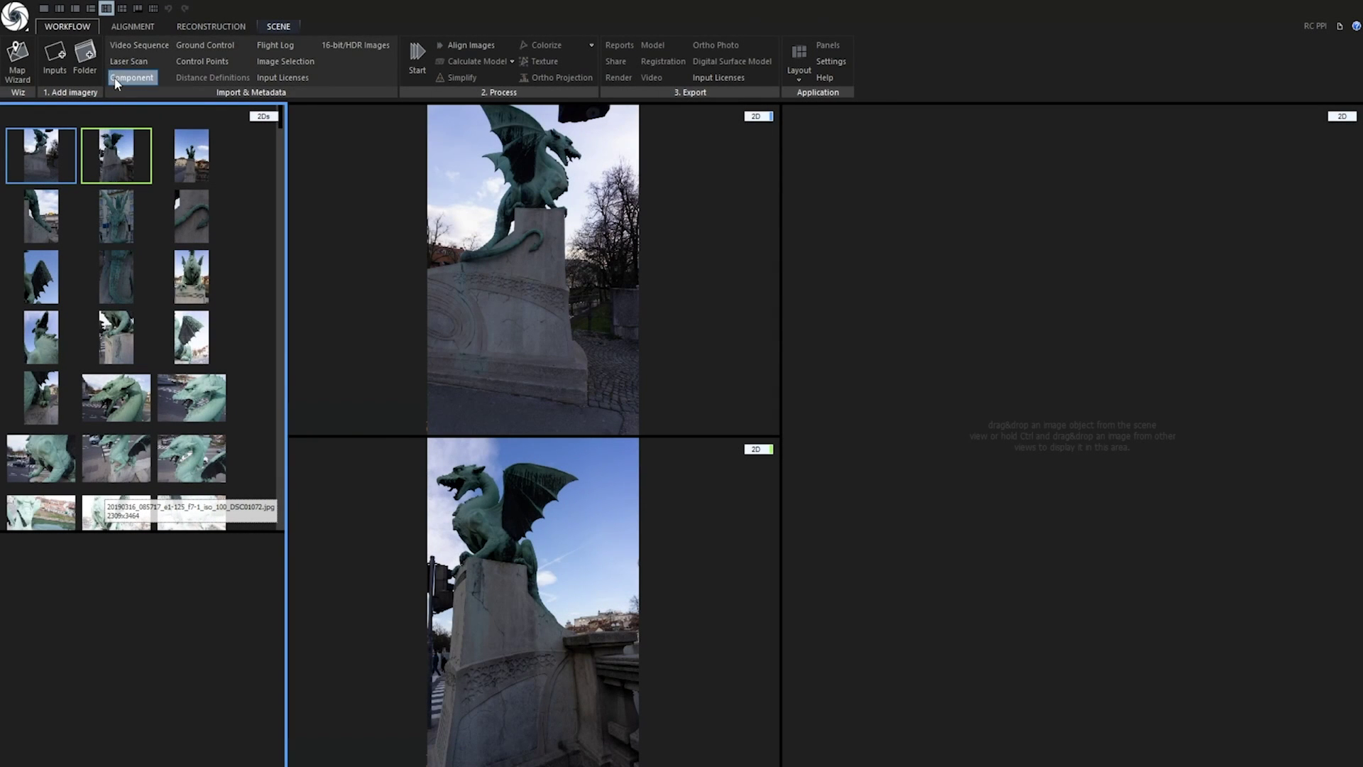
pyautogui.click(129, 26)
pyautogui.click(17, 60)
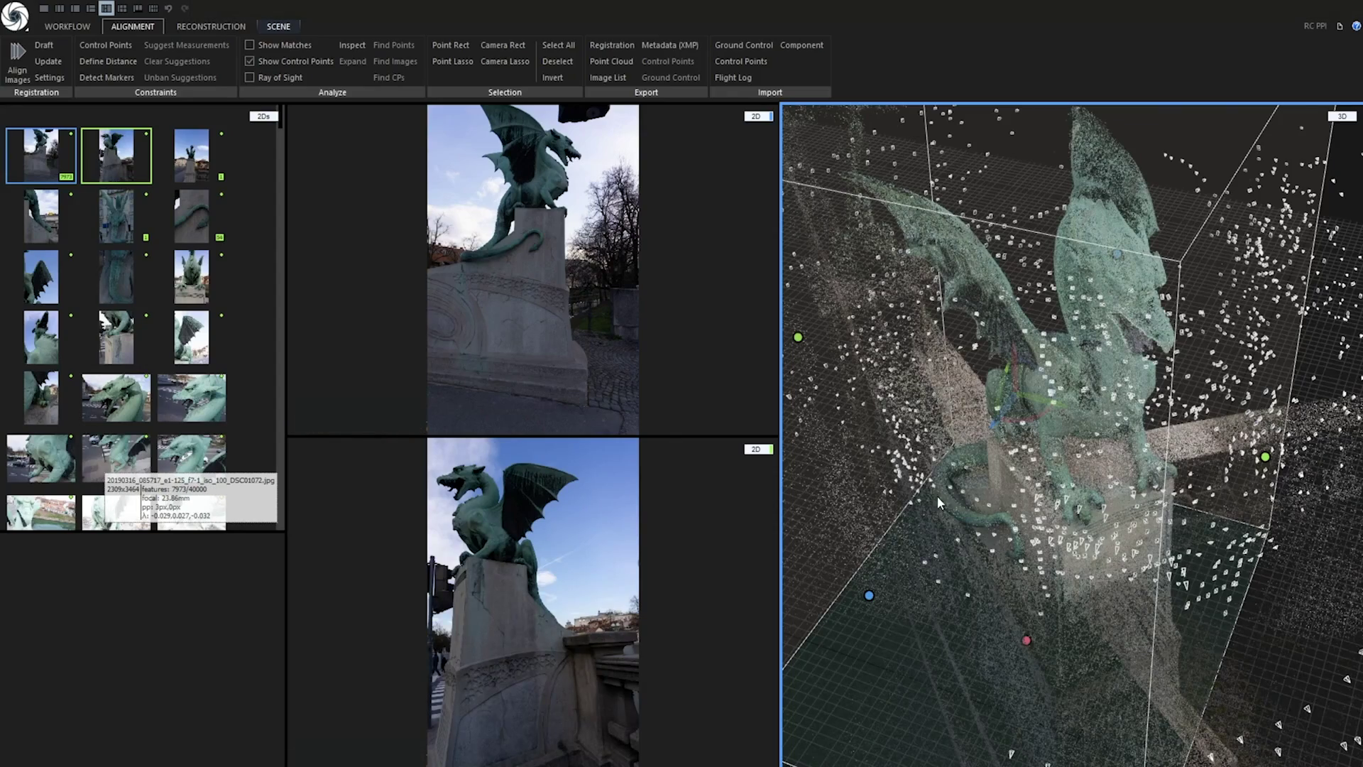
pyautogui.scroll(3, 1065, 501)
pyautogui.click(273, 141)
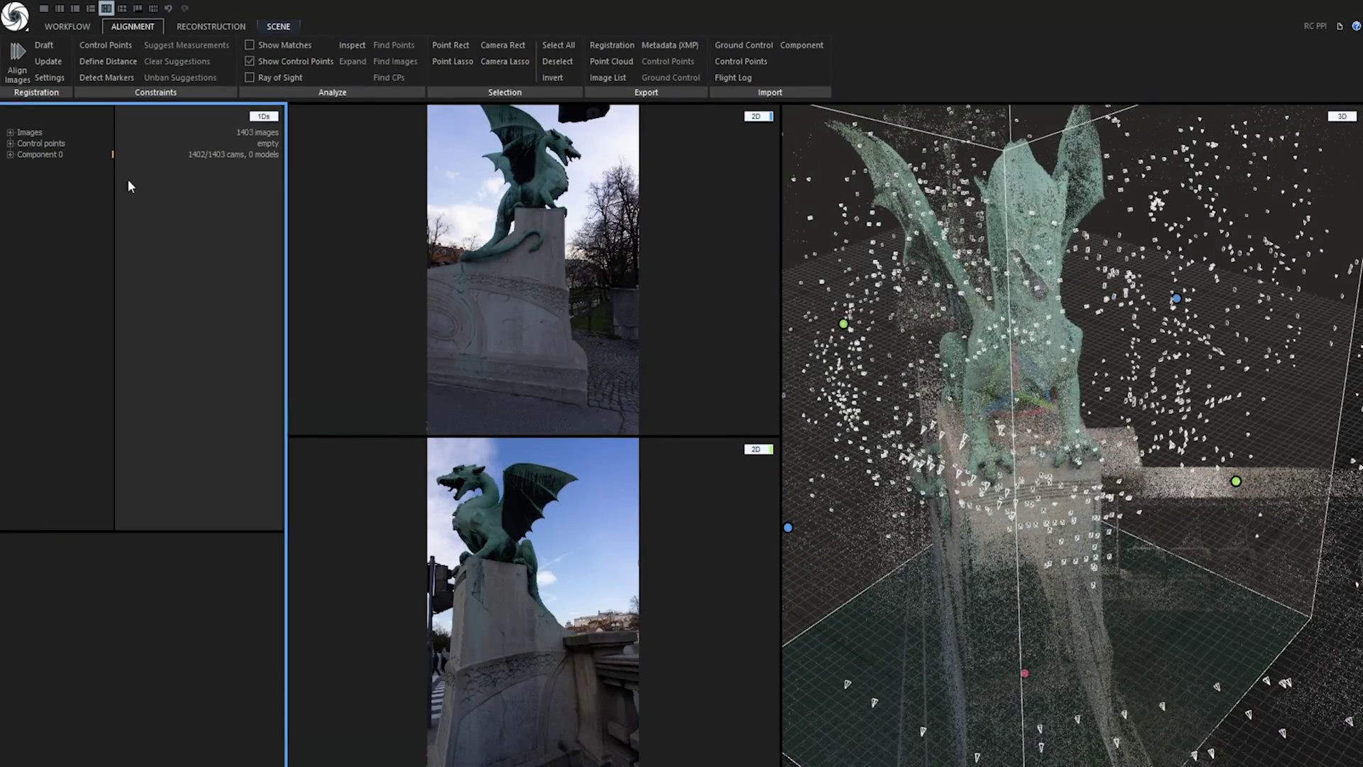
# Orbit and zoom around the sparse point cloud to inspect the cameras near the dragon's base
pyautogui.moveTo(1090, 431); pyautogui.dragTo(939, 529)
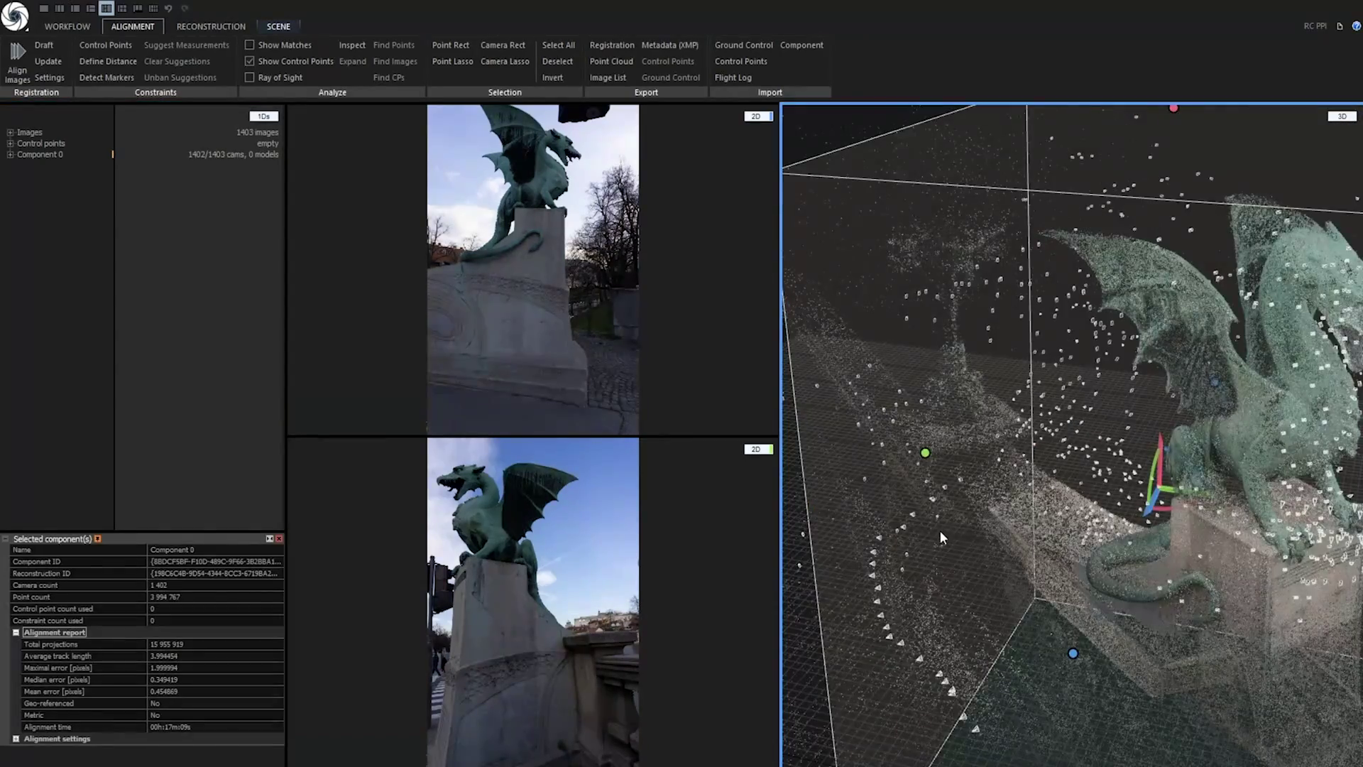
pyautogui.moveTo(962, 600); pyautogui.dragTo(1075, 504)
pyautogui.scroll(6, 1044, 561)
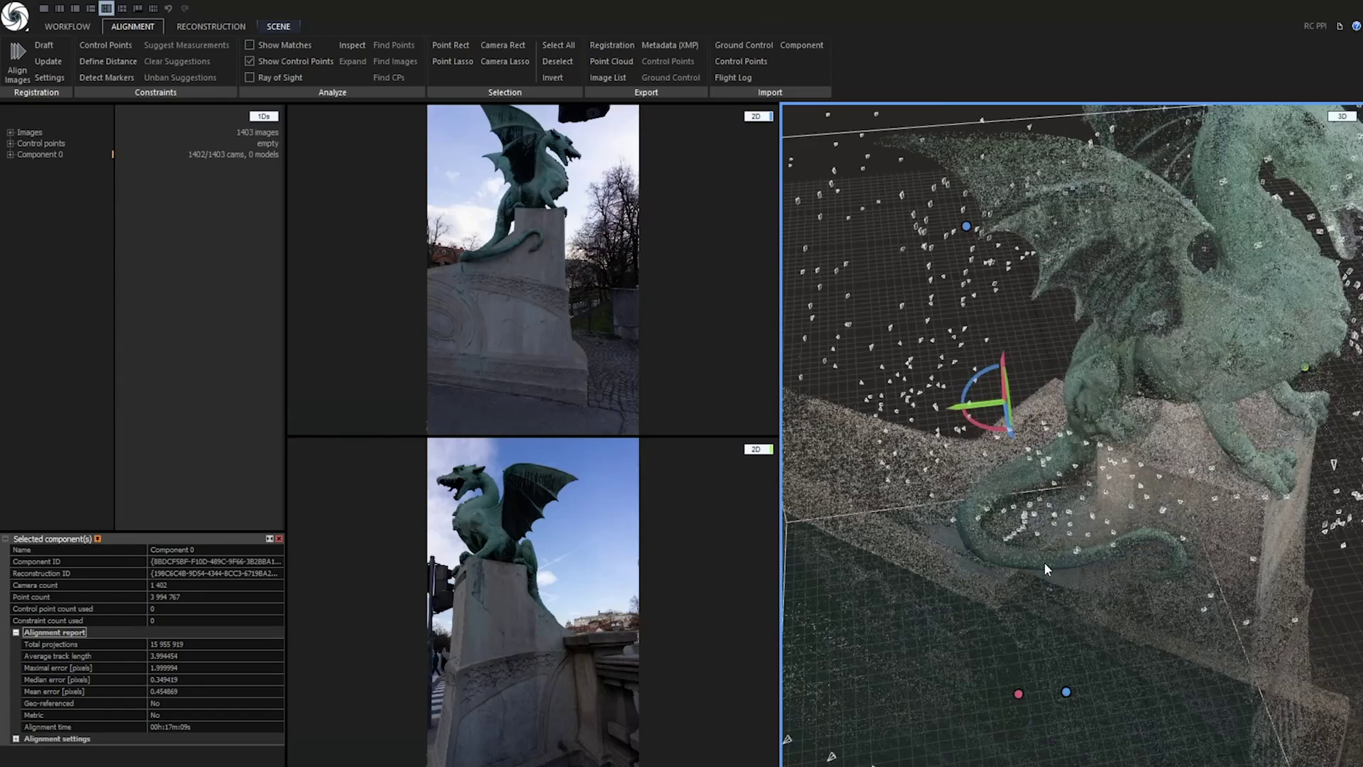
pyautogui.scroll(8, 1016, 504)
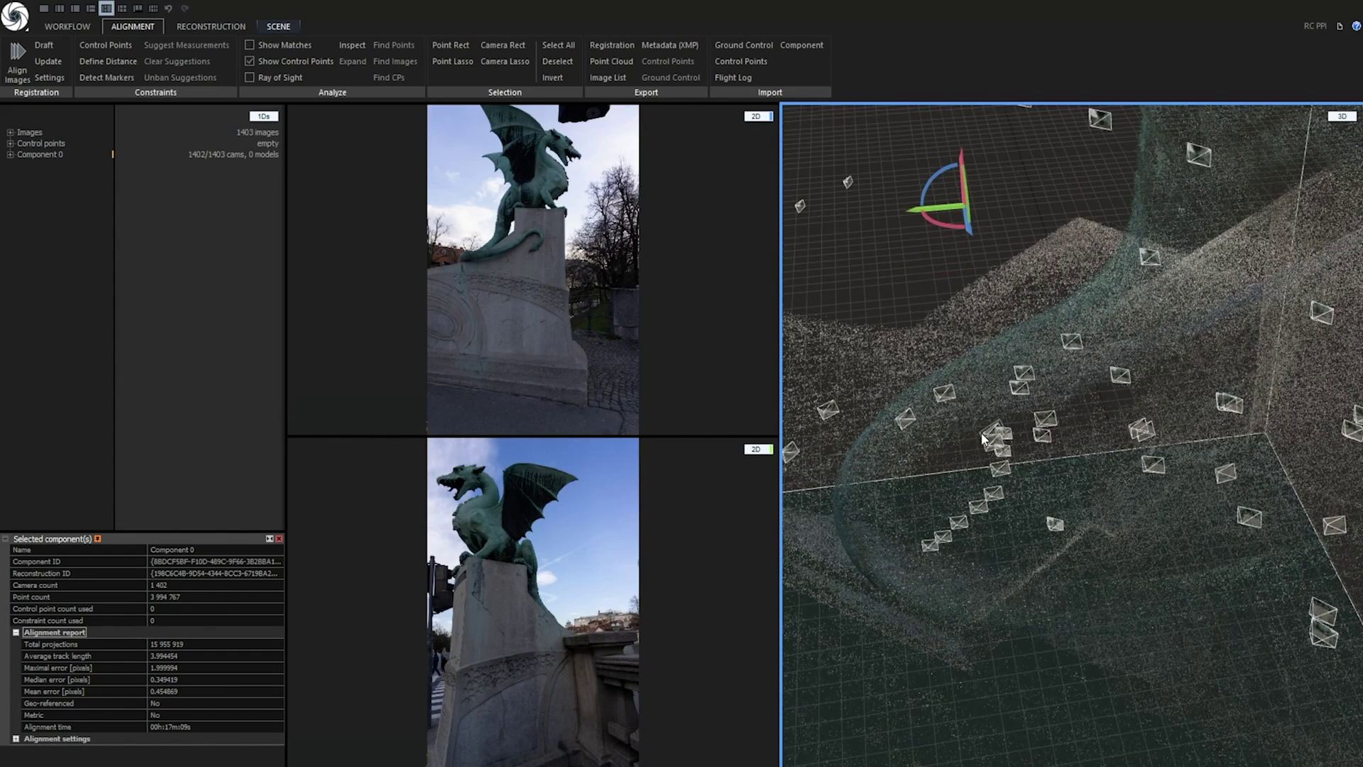
pyautogui.scroll(-8, 1024, 463)
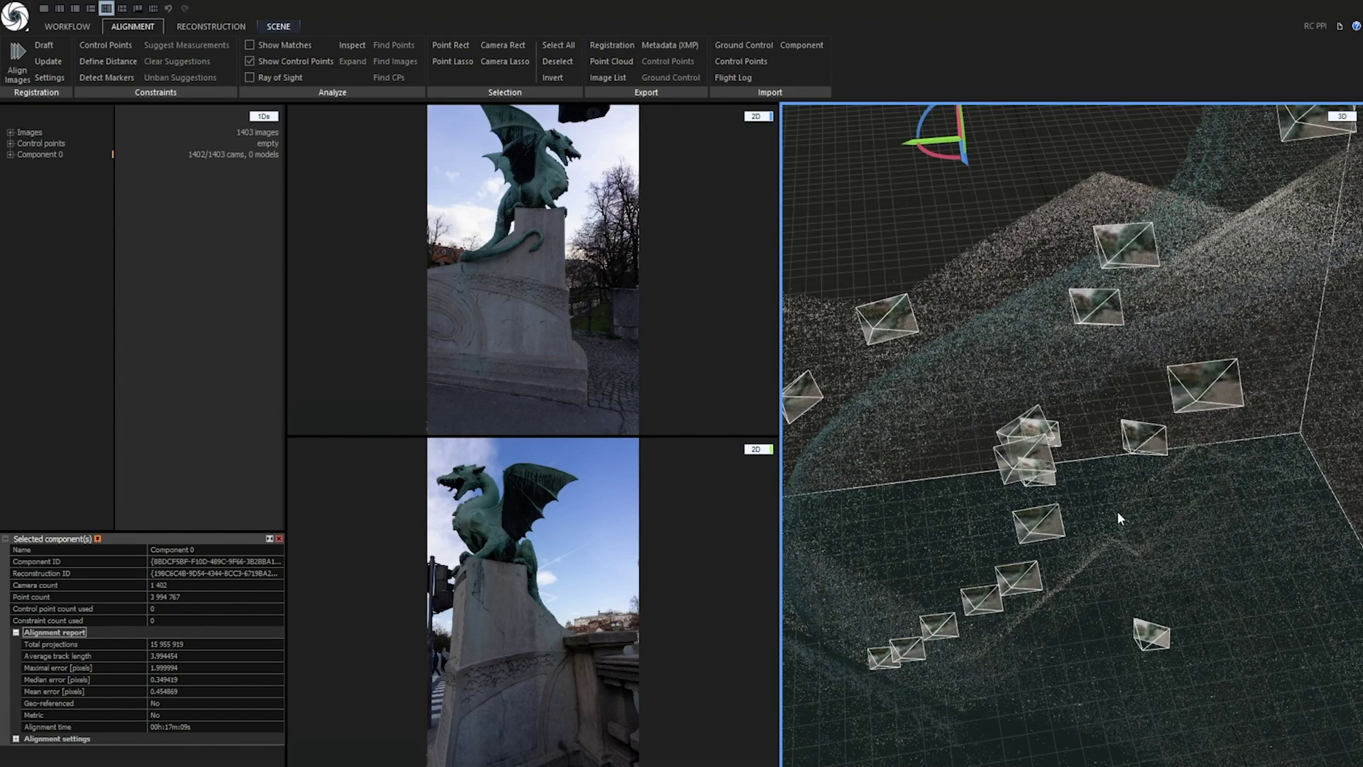
pyautogui.moveTo(1089, 507); pyautogui.dragTo(1134, 548)
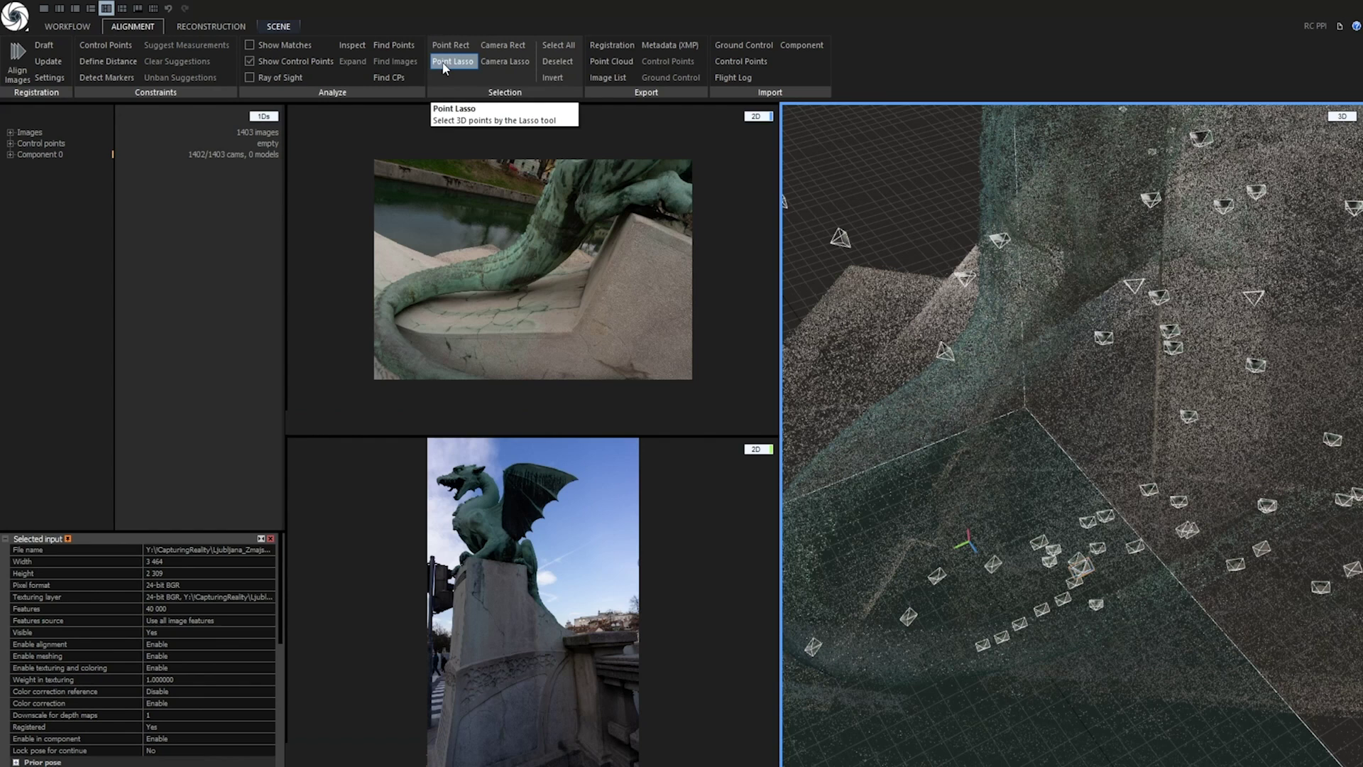
# Point-lasso a patch near the dragon's base and select all cameras that see it with Find Images
pyautogui.click(443, 64)
pyautogui.moveTo(1053, 558)
pyautogui.mouseDown()
pyautogui.moveTo(1038, 530)
pyautogui.moveTo(1028, 544)
pyautogui.moveTo(1067, 531)
pyautogui.mouseUp()
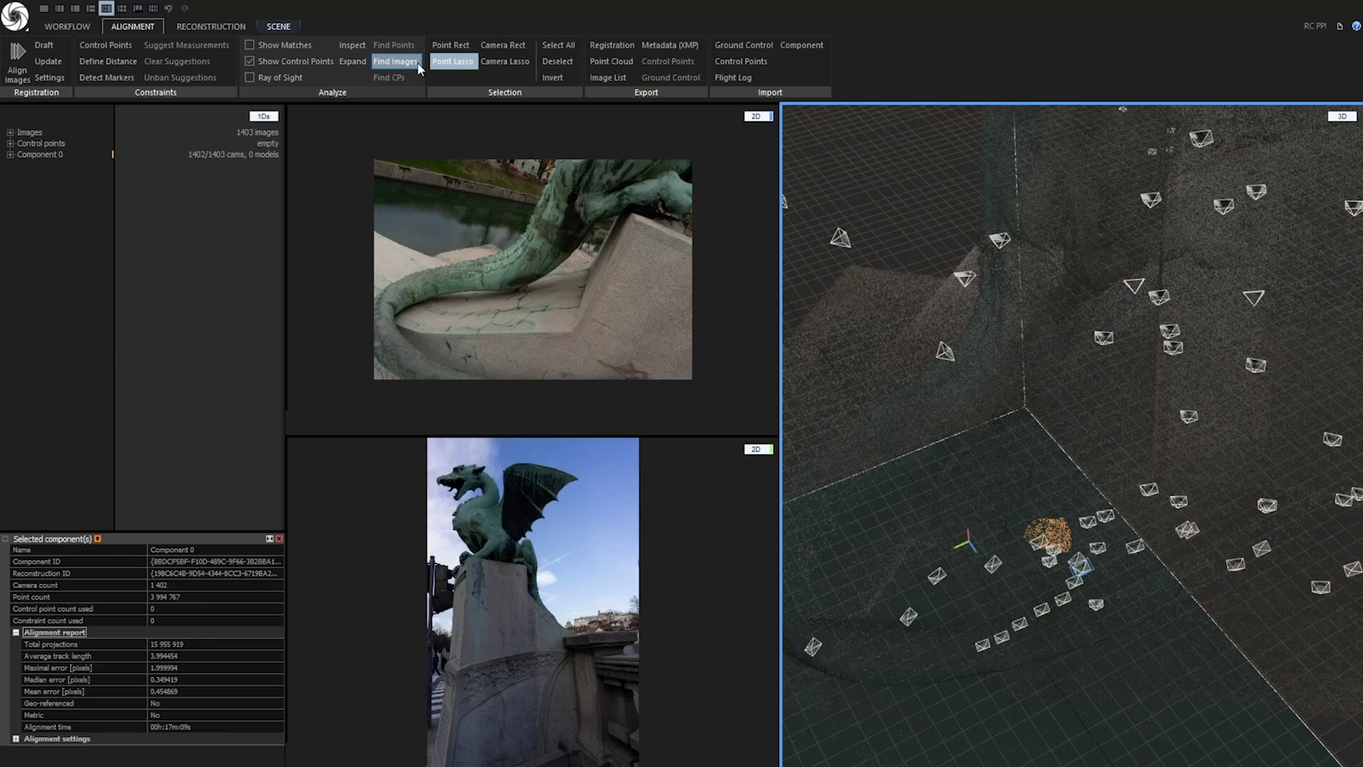
pyautogui.click(395, 61)
pyautogui.moveTo(1094, 553); pyautogui.dragTo(915, 362)
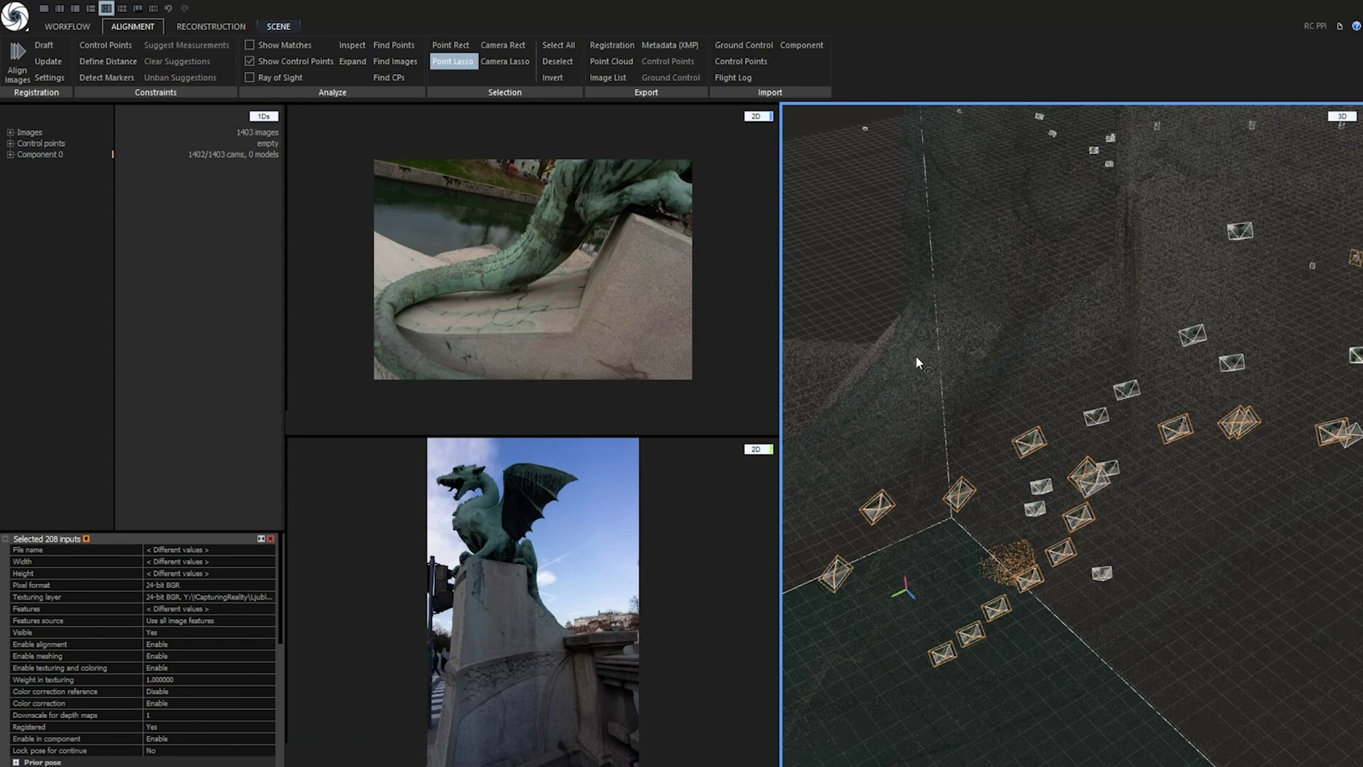
# Refine the camera selection with Camera Lasso, adding cameras and removing the upper cluster
pyautogui.click(503, 58)
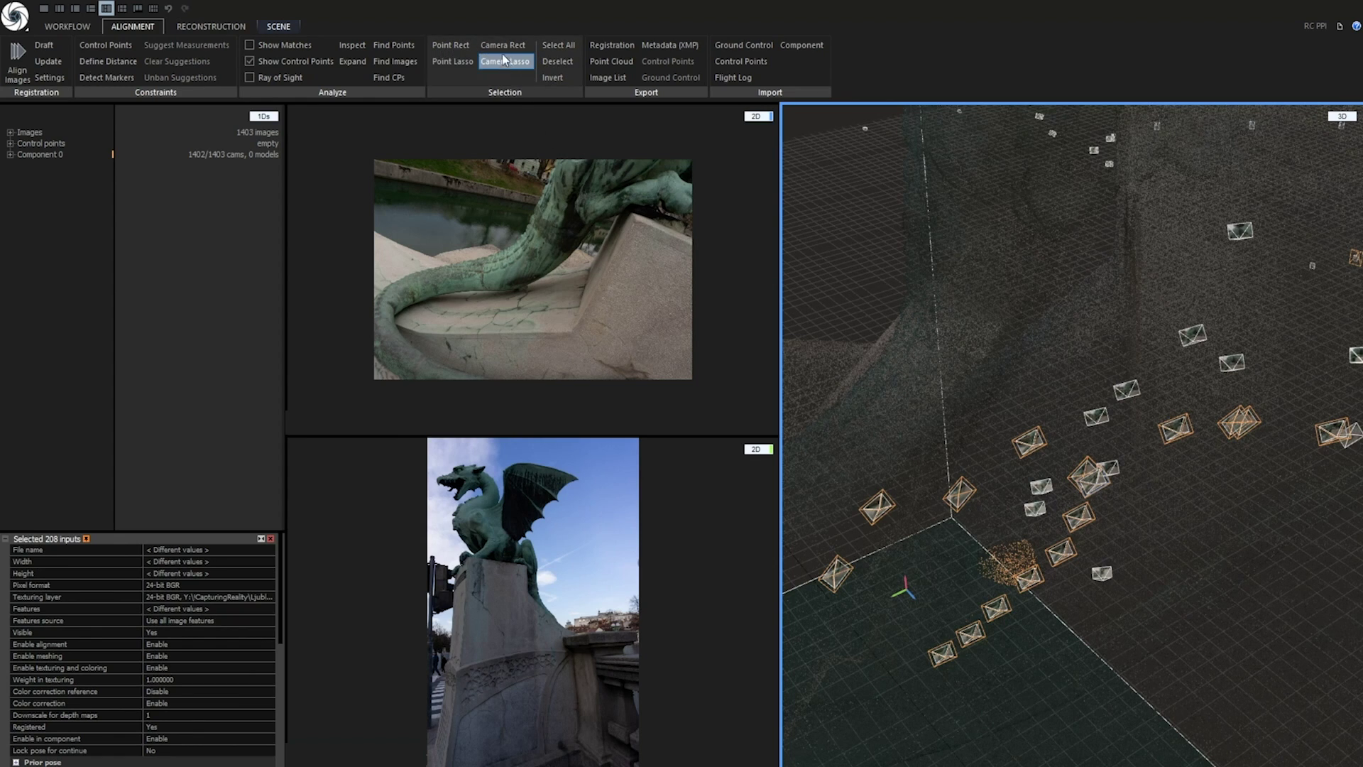
pyautogui.moveTo(999, 386); pyautogui.dragTo(1198, 643)
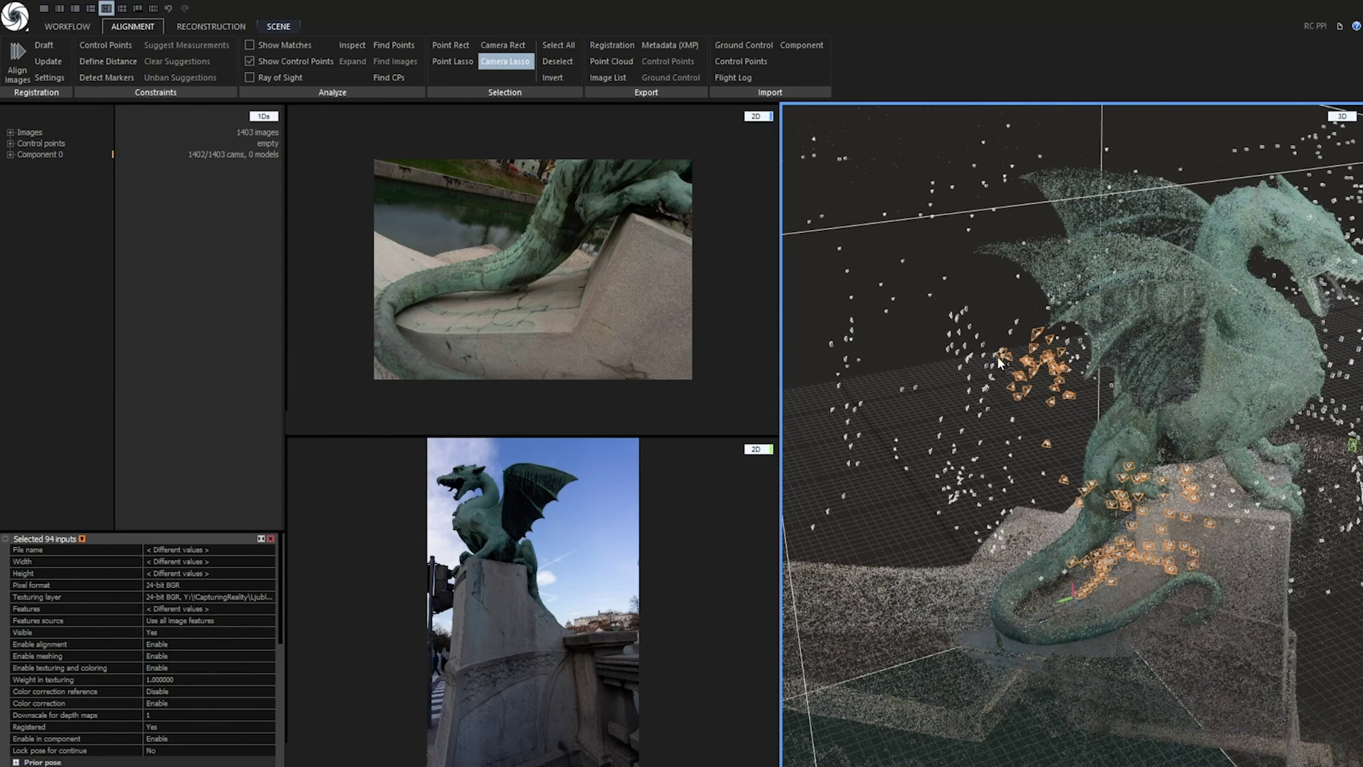
pyautogui.moveTo(938, 313)
pyautogui.keyDown('ctrl'); pyautogui.mouseDown()
pyautogui.moveTo(914, 431)
pyautogui.moveTo(981, 441)
pyautogui.mouseUp(); pyautogui.keyUp('ctrl')
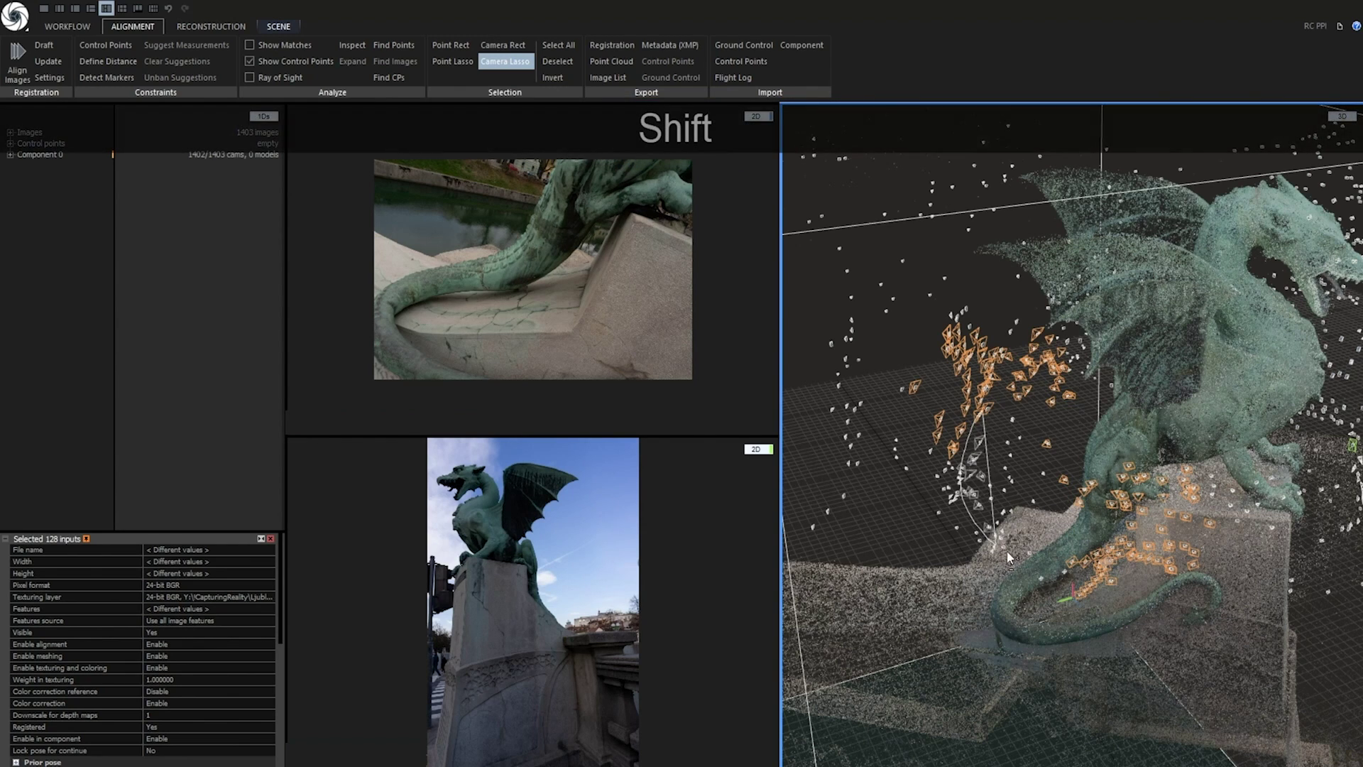
pyautogui.moveTo(994, 433)
pyautogui.keyDown('shift'); pyautogui.mouseDown()
pyautogui.moveTo(1025, 281)
pyautogui.moveTo(866, 394)
pyautogui.mouseUp(); pyautogui.keyUp('shift')
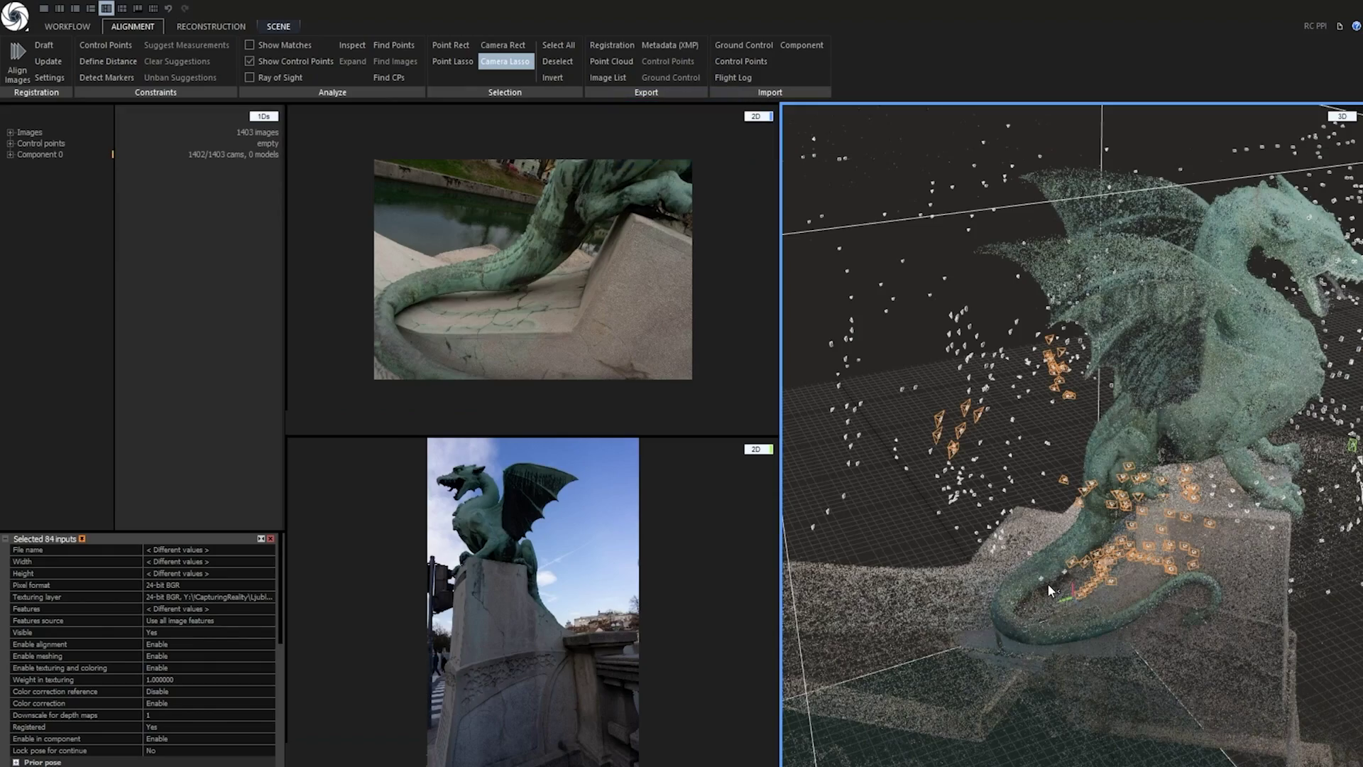
pyautogui.moveTo(1047, 582); pyautogui.dragTo(1079, 560)
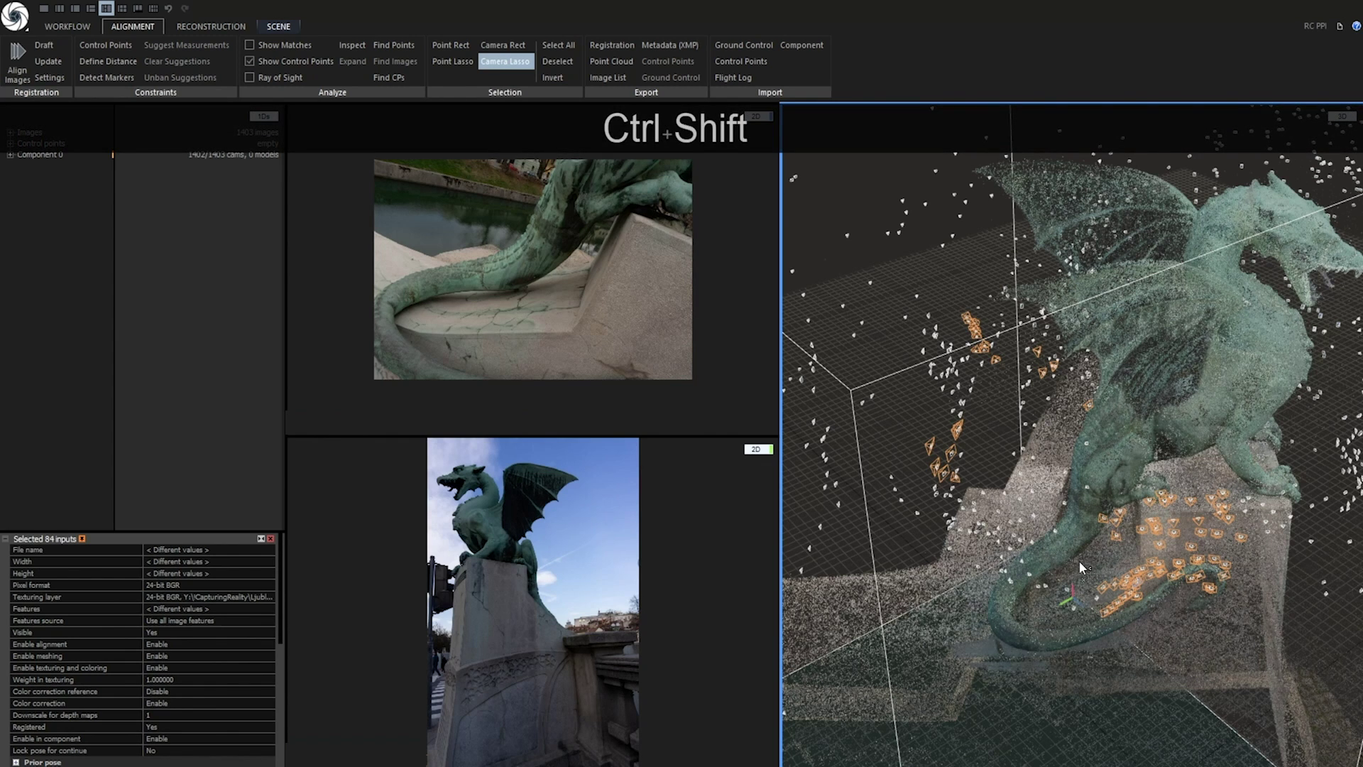
# Store the 84-camera selection, clear and recall it, then disable and re-enable those cameras
pyautogui.hotkey('ctrl', 'shift', 'F1')
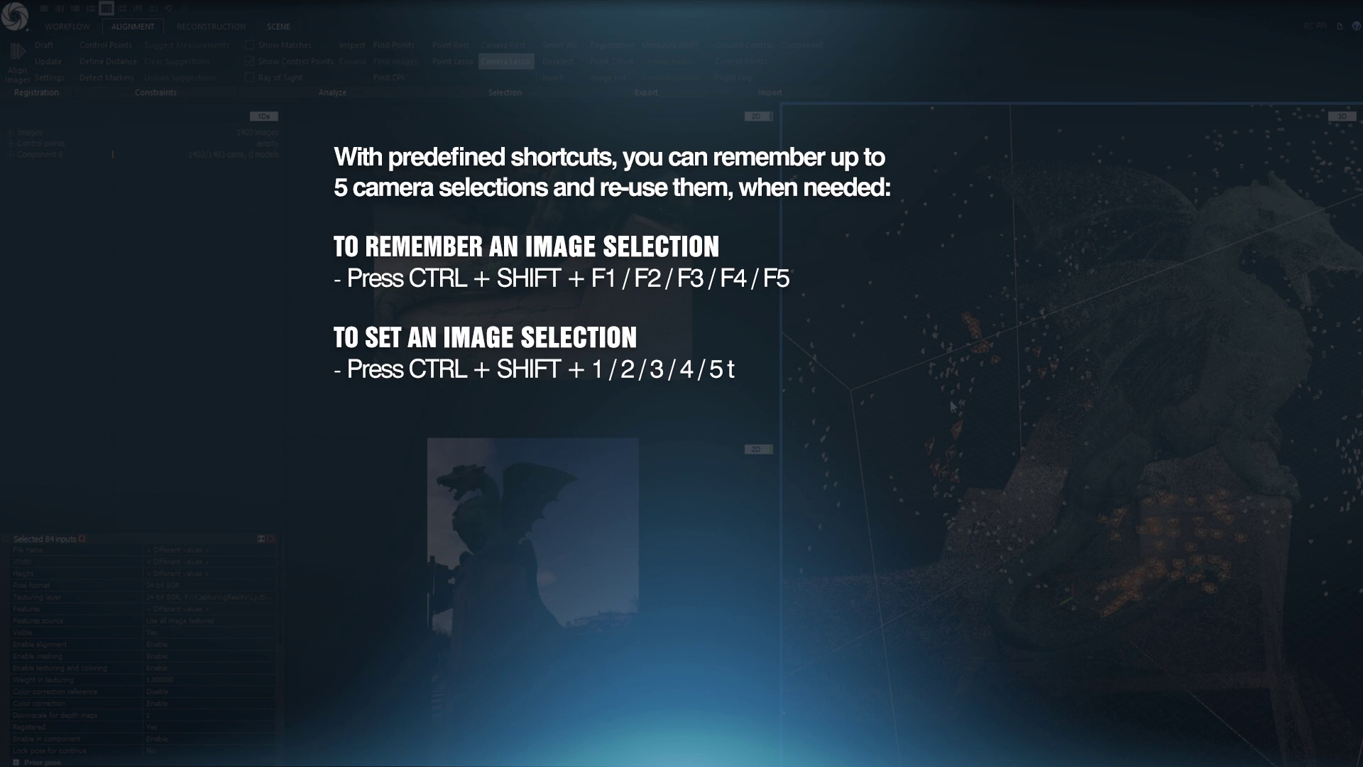
pyautogui.click(911, 364)
pyautogui.hotkey('ctrl', 'shift', '1')
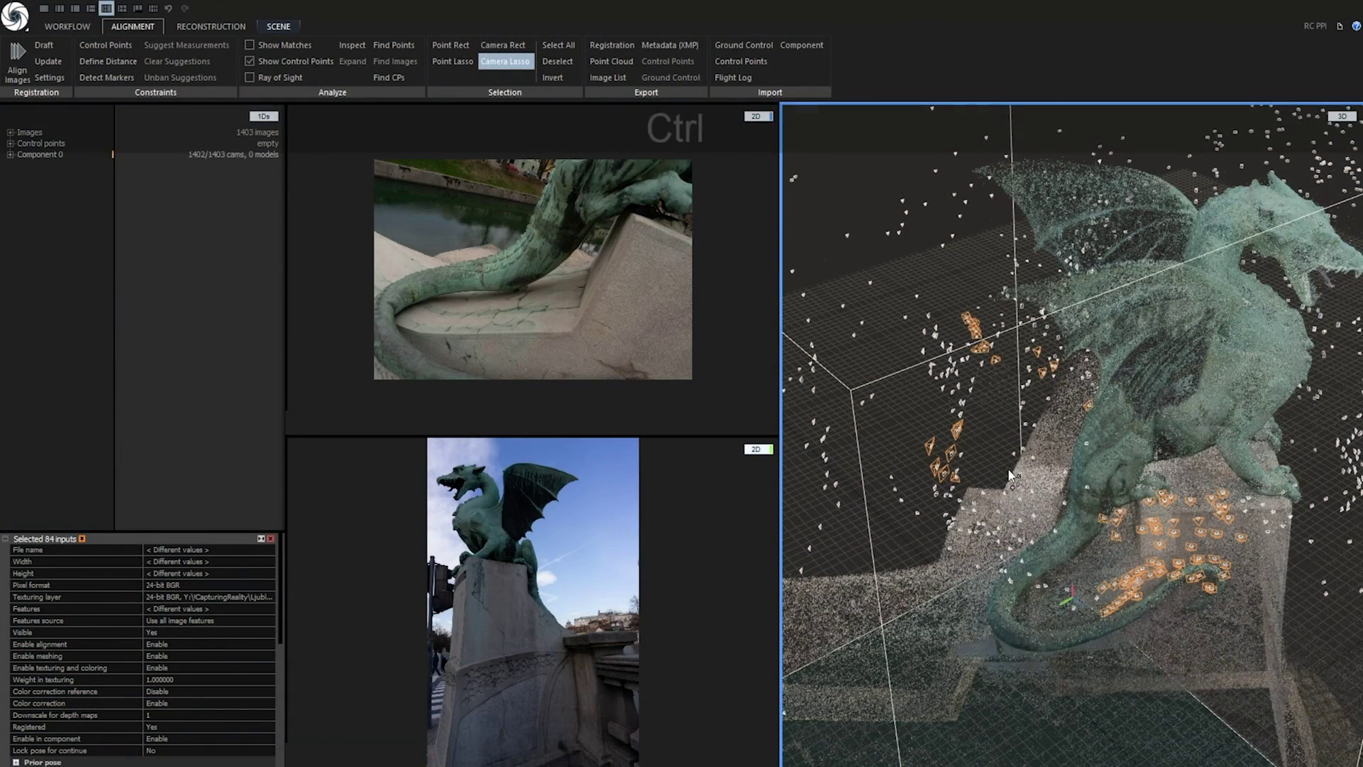
pyautogui.hotkey('ctrl', 'r')
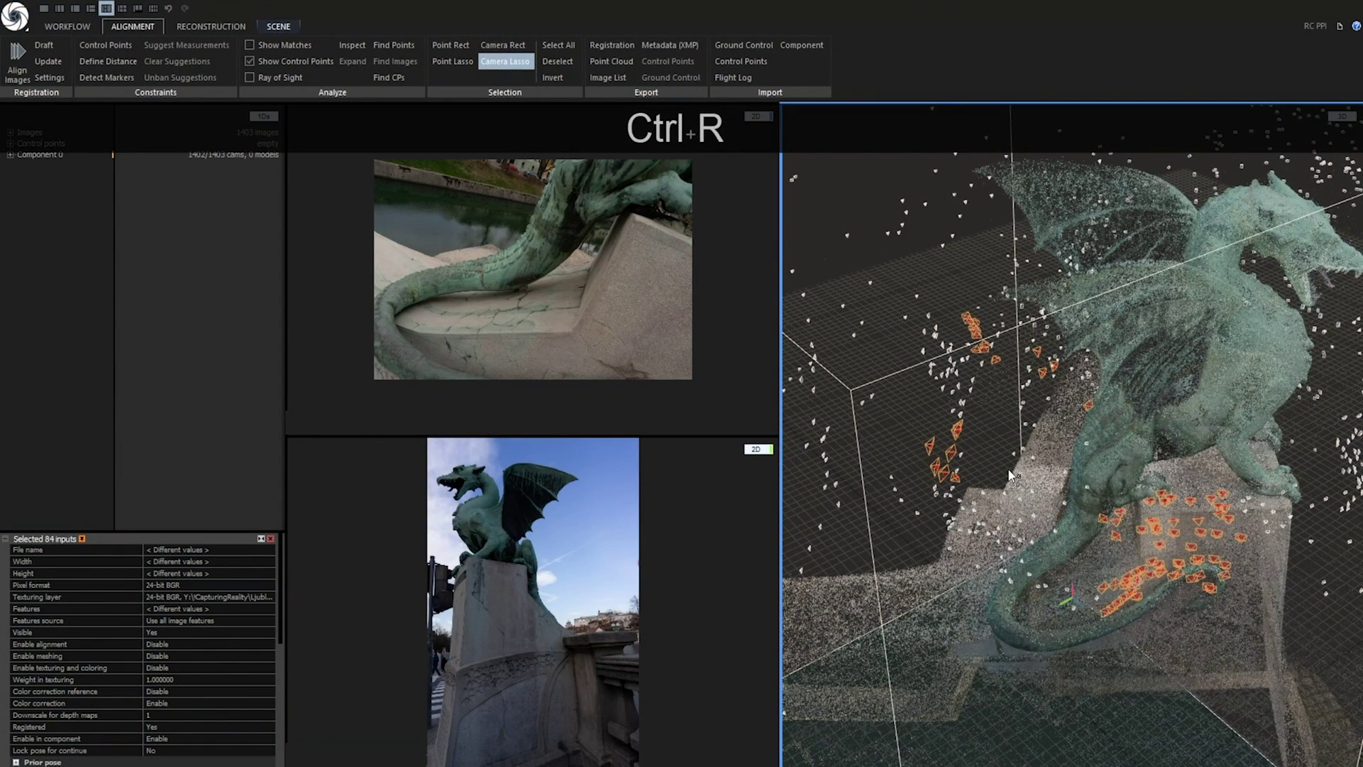
pyautogui.hotkey('ctrl', 'r')
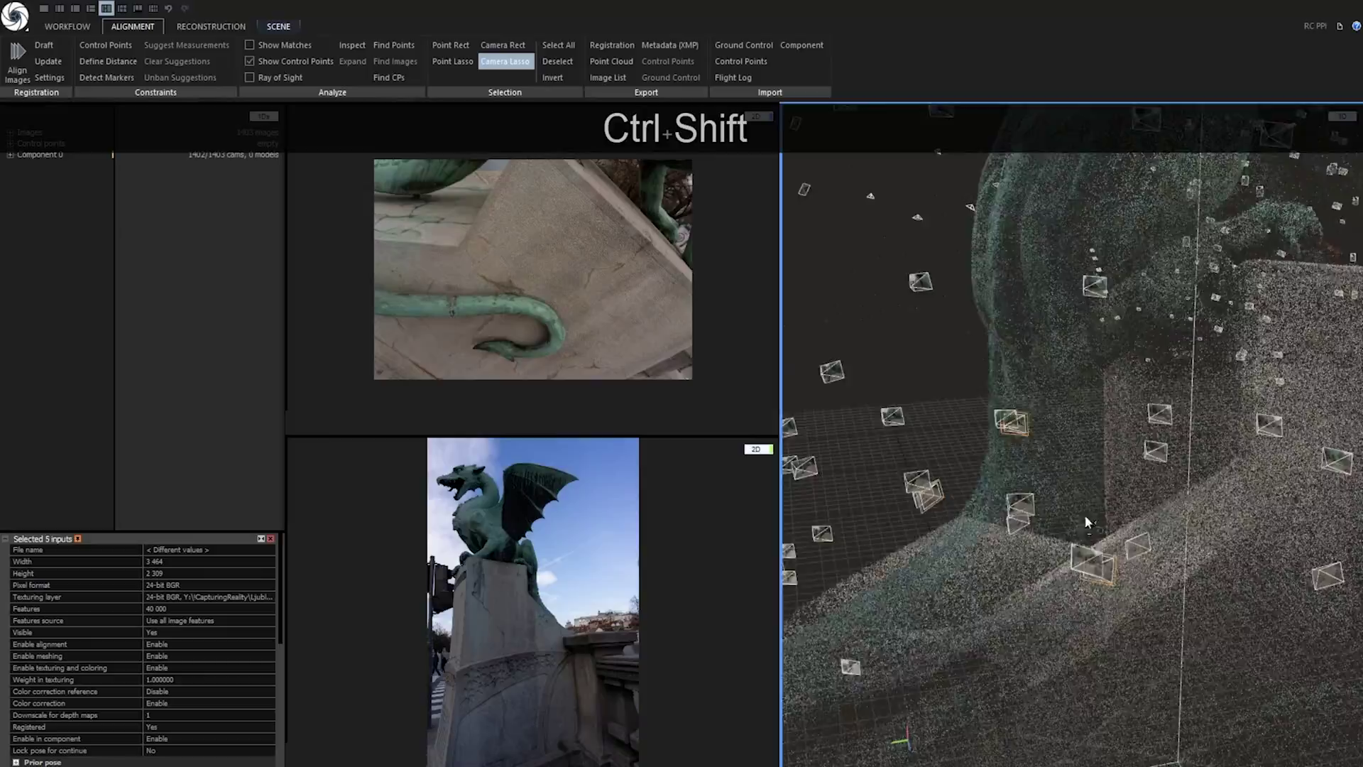
# Select a separate set of 12 cameras by adding several cameras from a top-down view
pyautogui.moveTo(1087, 521); pyautogui.dragTo(1047, 510)
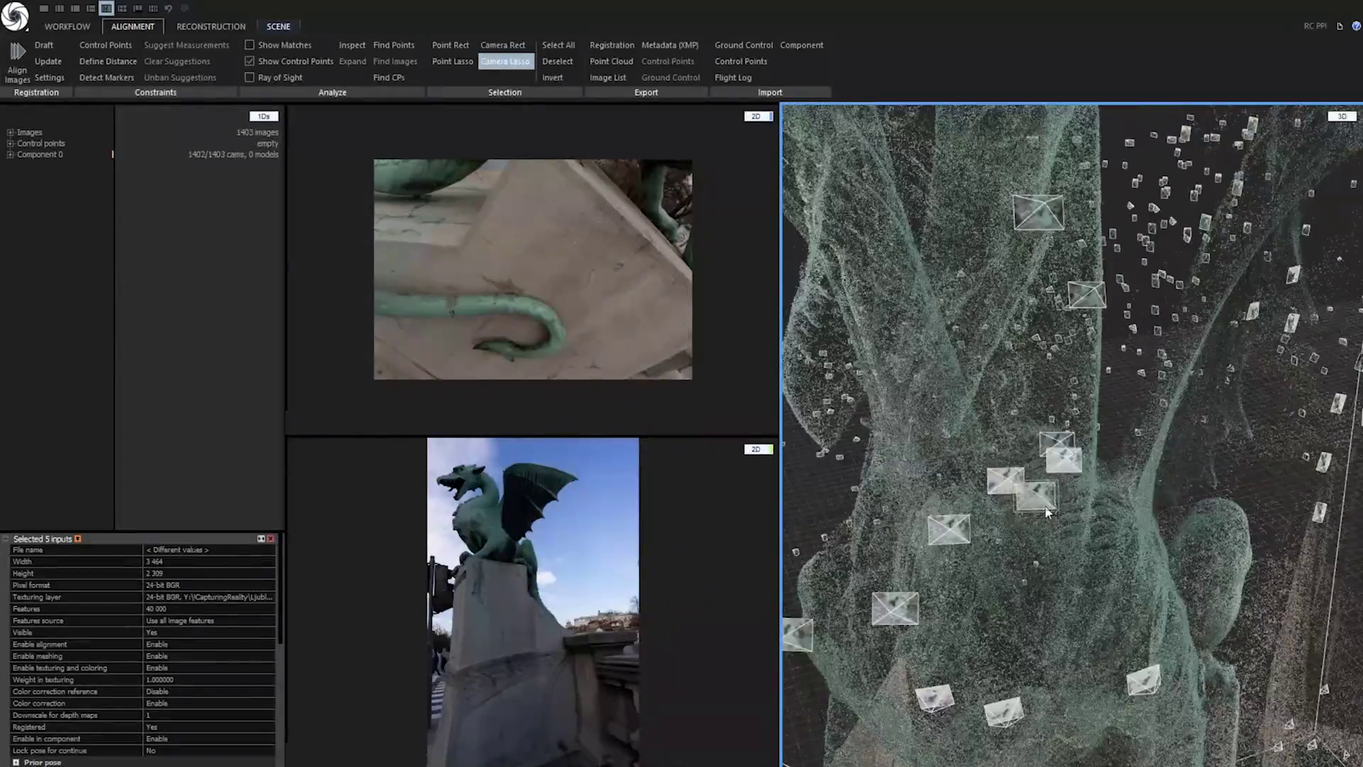
pyautogui.moveTo(1059, 437)
pyautogui.keyDown('ctrl'); pyautogui.mouseDown()
pyautogui.moveTo(1160, 557)
pyautogui.moveTo(1196, 641)
pyautogui.moveTo(951, 454)
pyautogui.moveTo(994, 440)
pyautogui.mouseUp(); pyautogui.keyUp('ctrl')
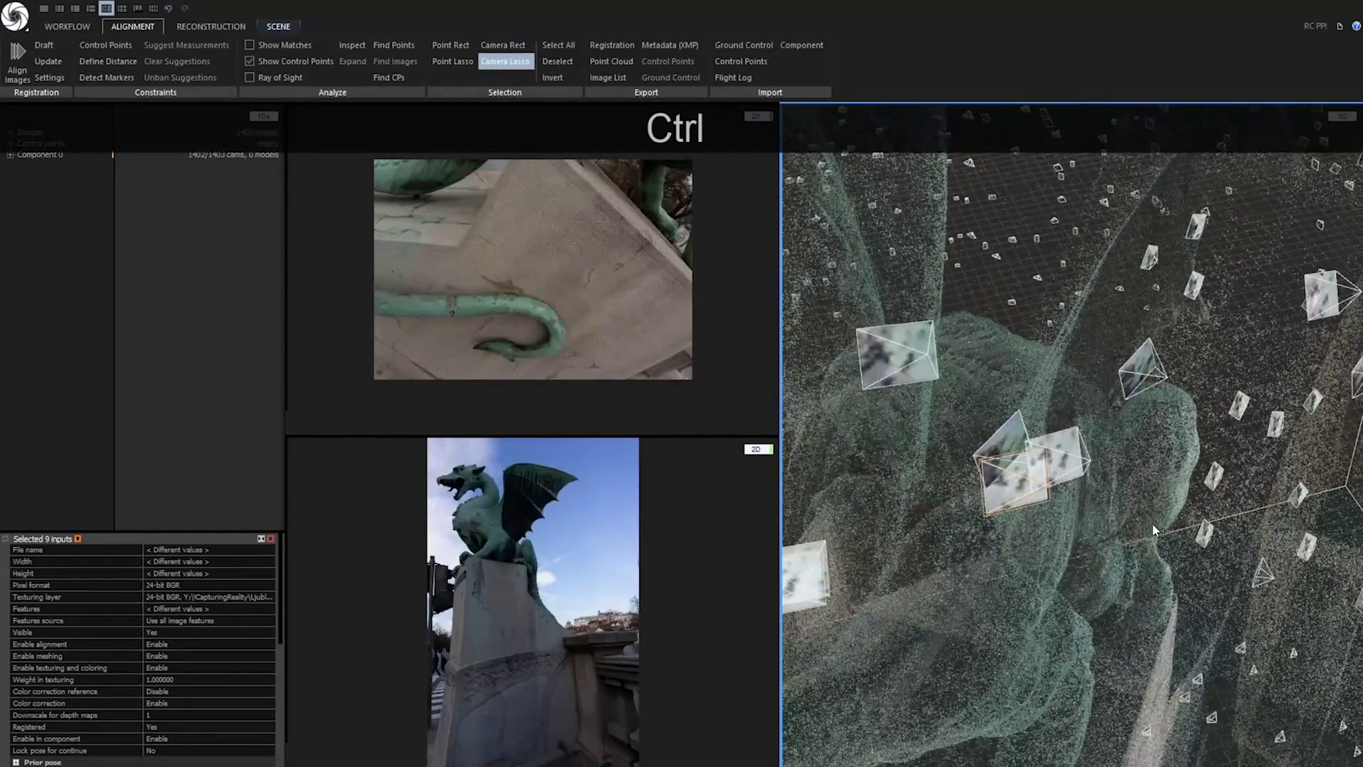
pyautogui.keyDown('ctrl'); pyautogui.click(1074, 454); pyautogui.keyUp('ctrl')
pyautogui.keyDown('ctrl'); pyautogui.scroll(-5, 1136, 542); pyautogui.keyUp('ctrl')
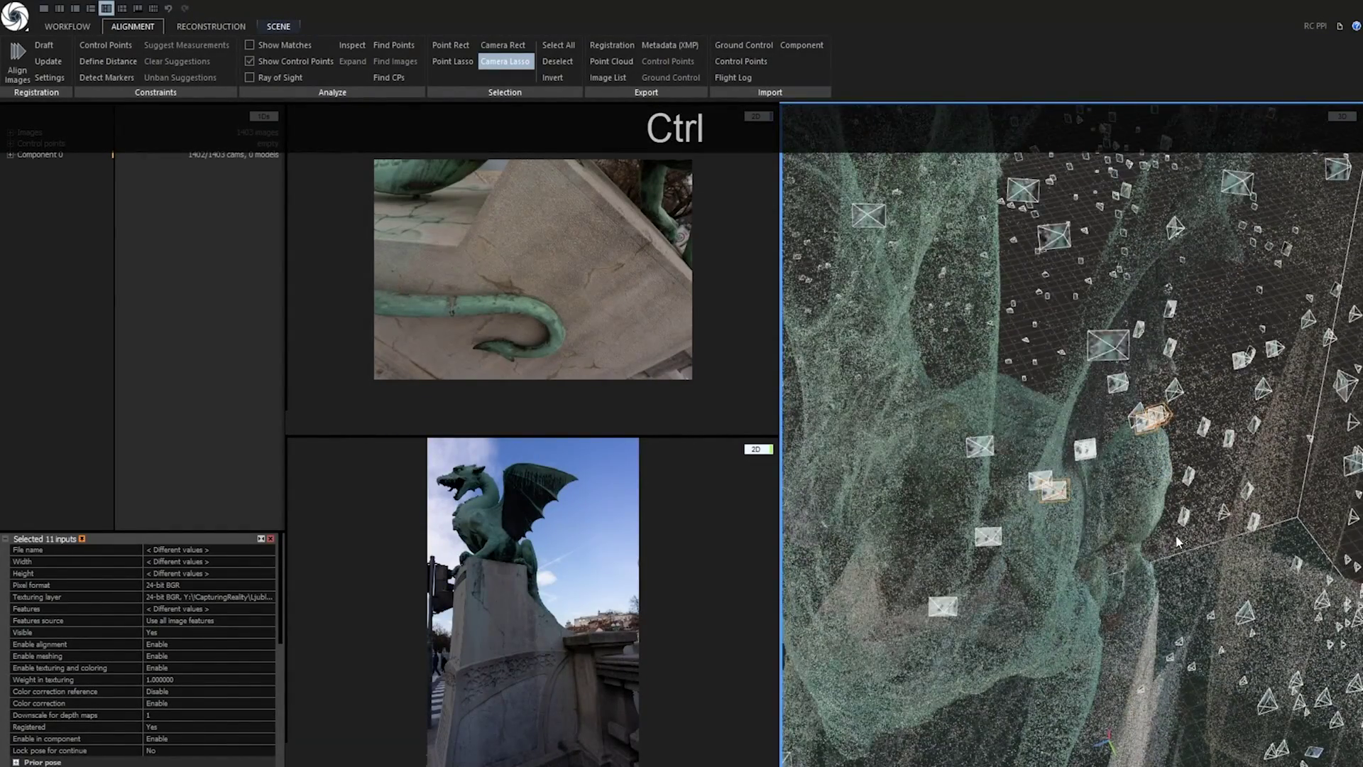
pyautogui.keyDown('ctrl'); pyautogui.click(1075, 555); pyautogui.keyUp('ctrl')
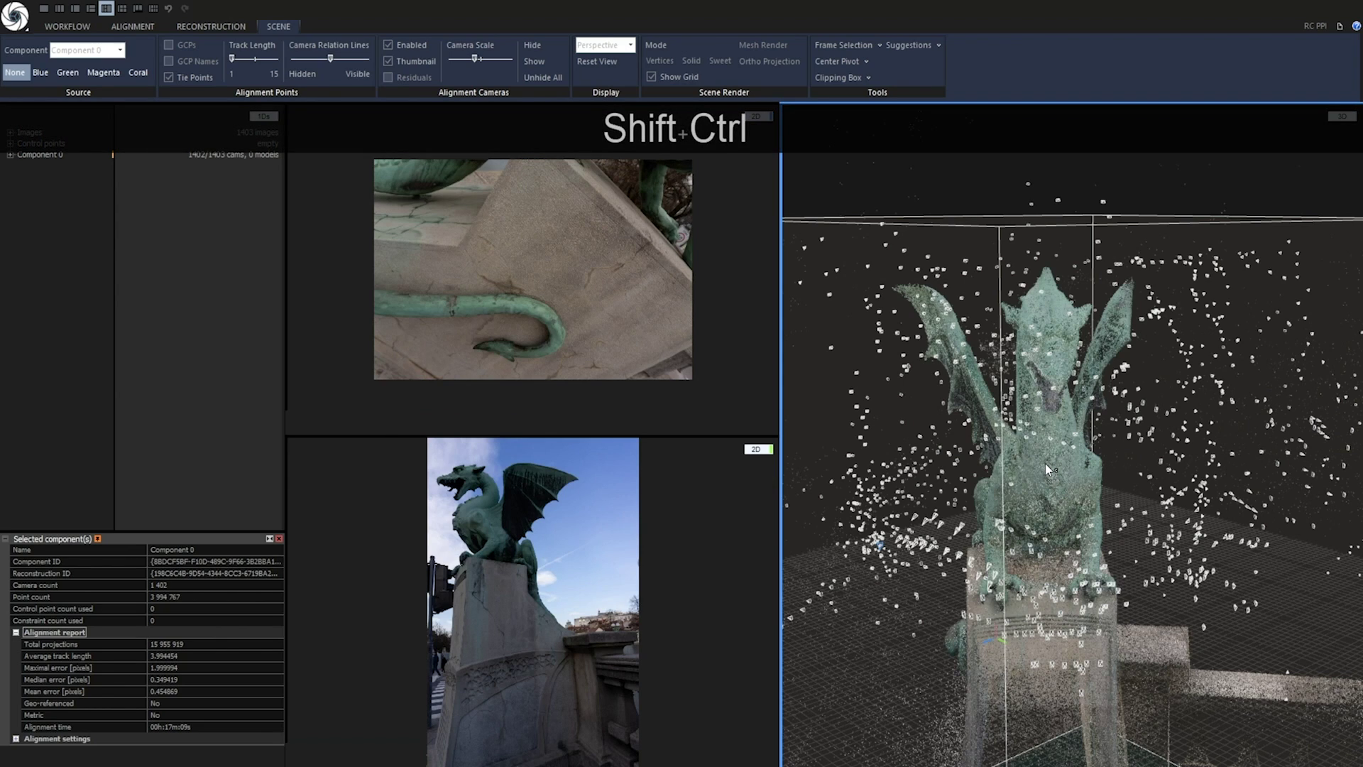
# Recall the stored selection of 15 rejected cameras, disable them, then invert to the 1387 good cameras
pyautogui.hotkey('ctrl', 'shift', '1')
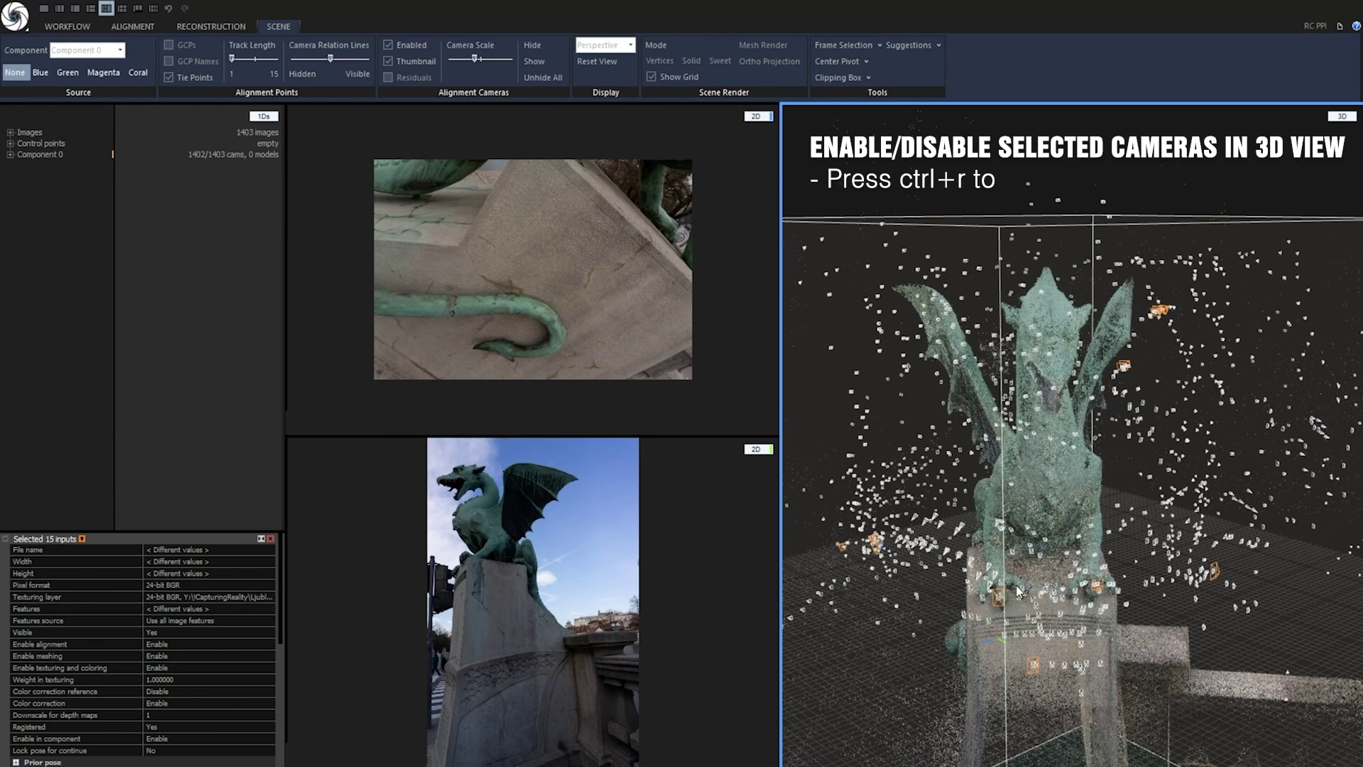
pyautogui.hotkey('ctrl', 'r')
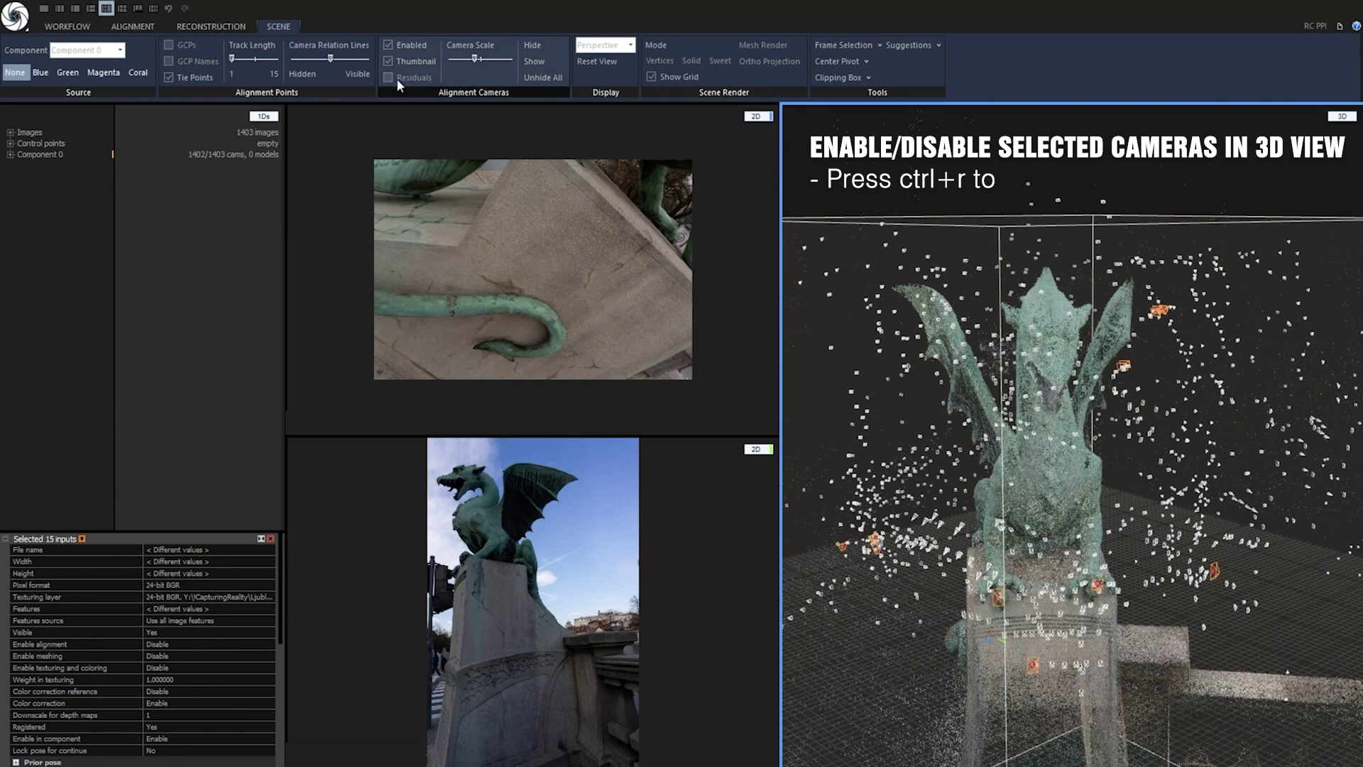
pyautogui.click(121, 27)
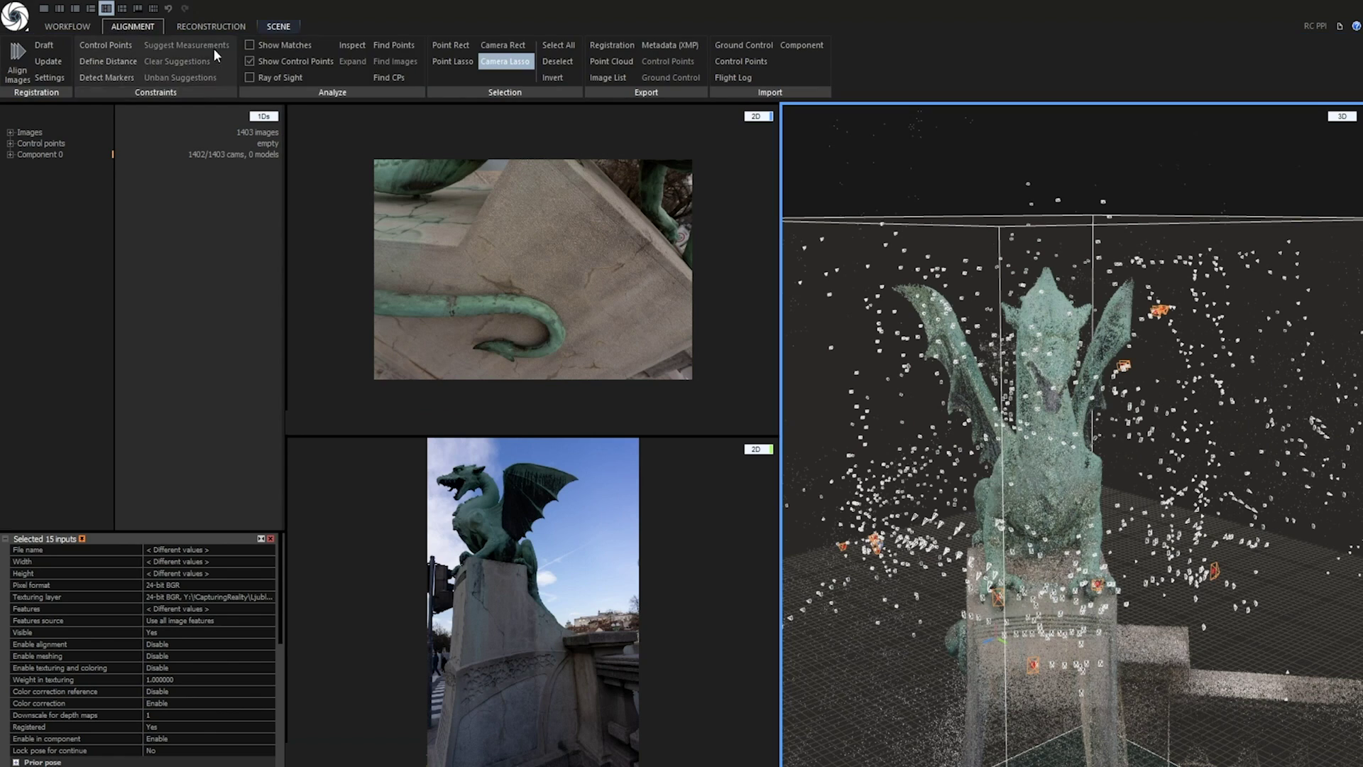
pyautogui.click(554, 78)
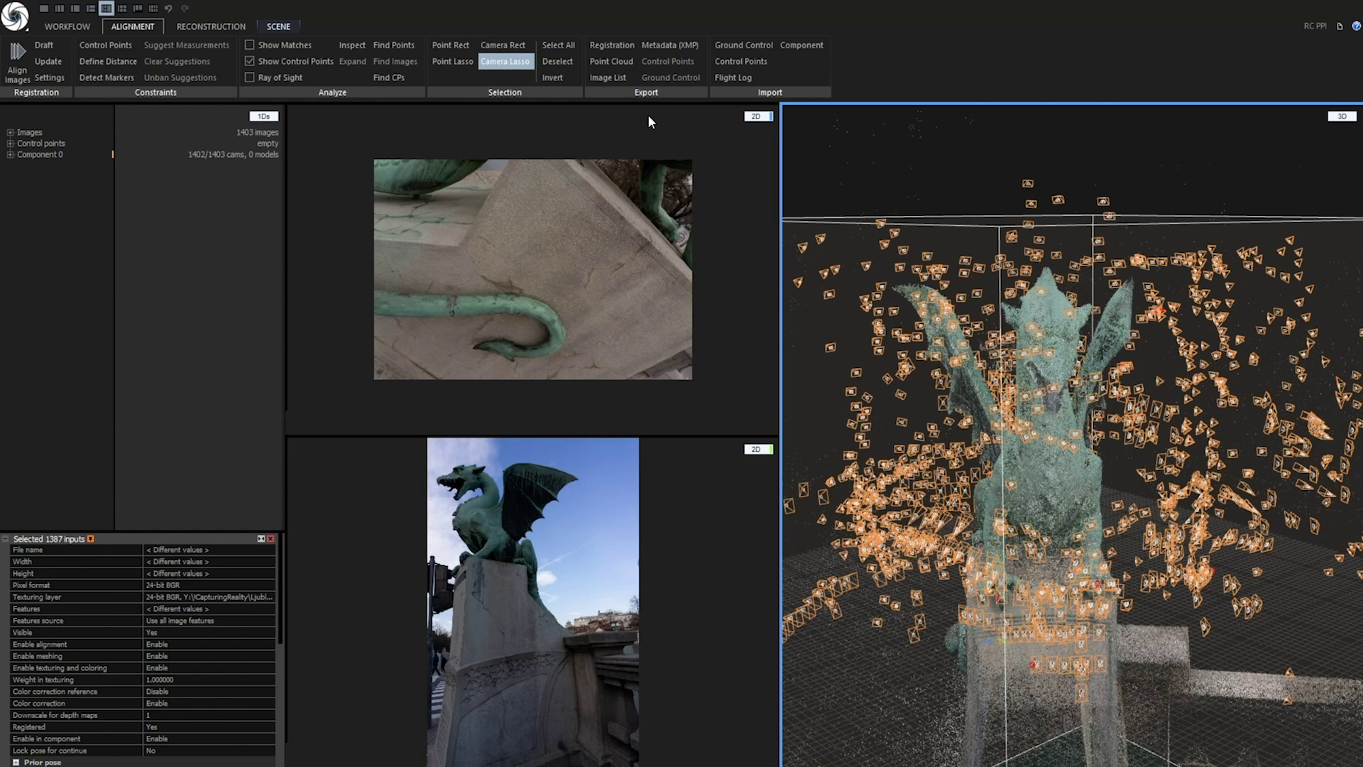
# Export the selected cameras' registration as optimized_dragon
pyautogui.click(614, 47)
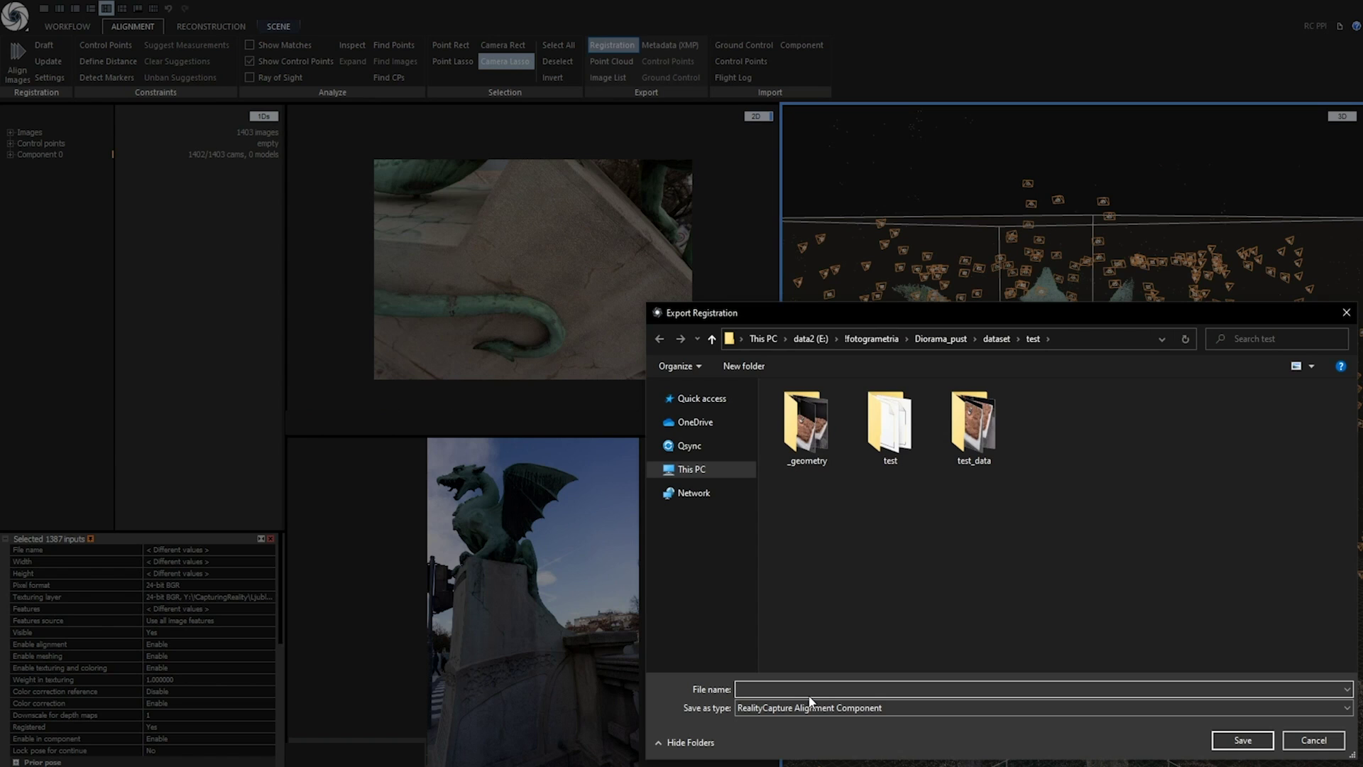
pyautogui.write('optimized_dragon')
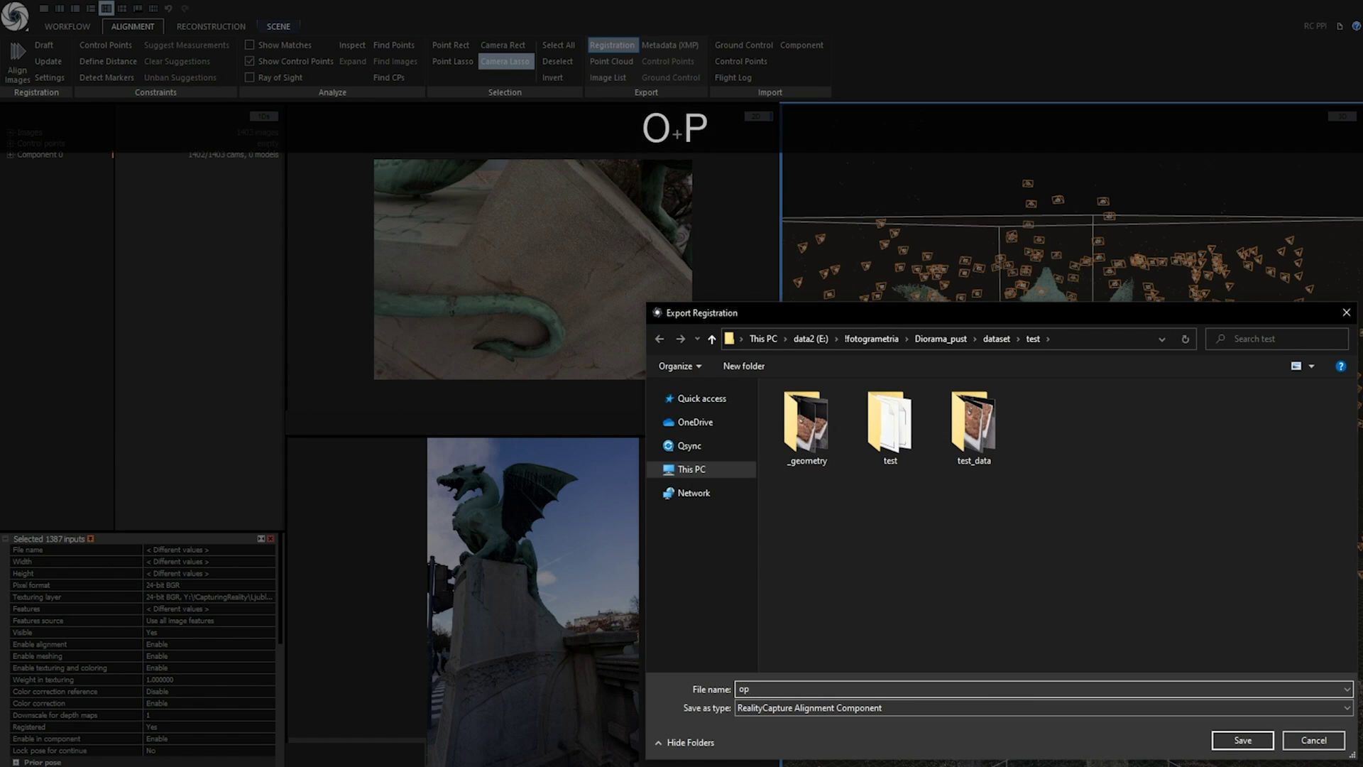
pyautogui.click(1241, 741)
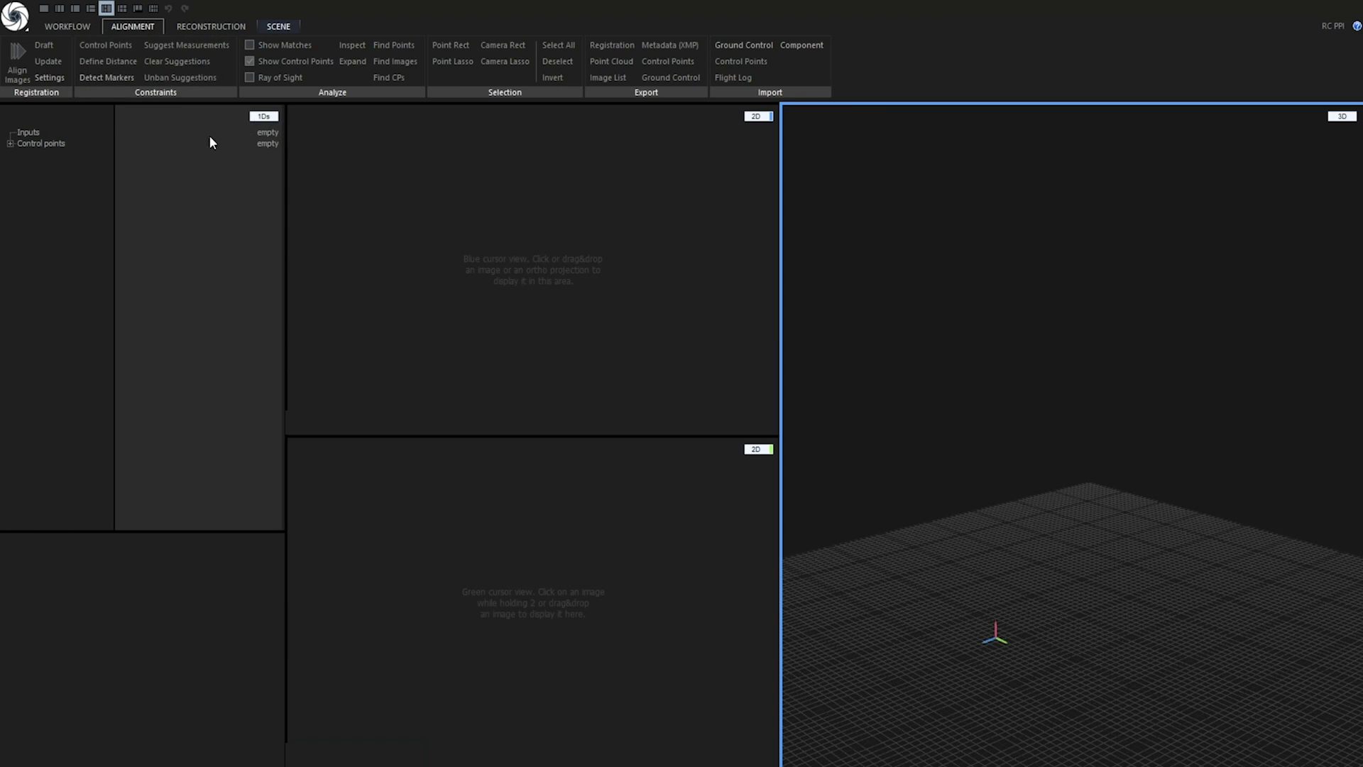
# Import the optimized_dragon.rcalign aligned component into the new project
pyautogui.click(807, 55)
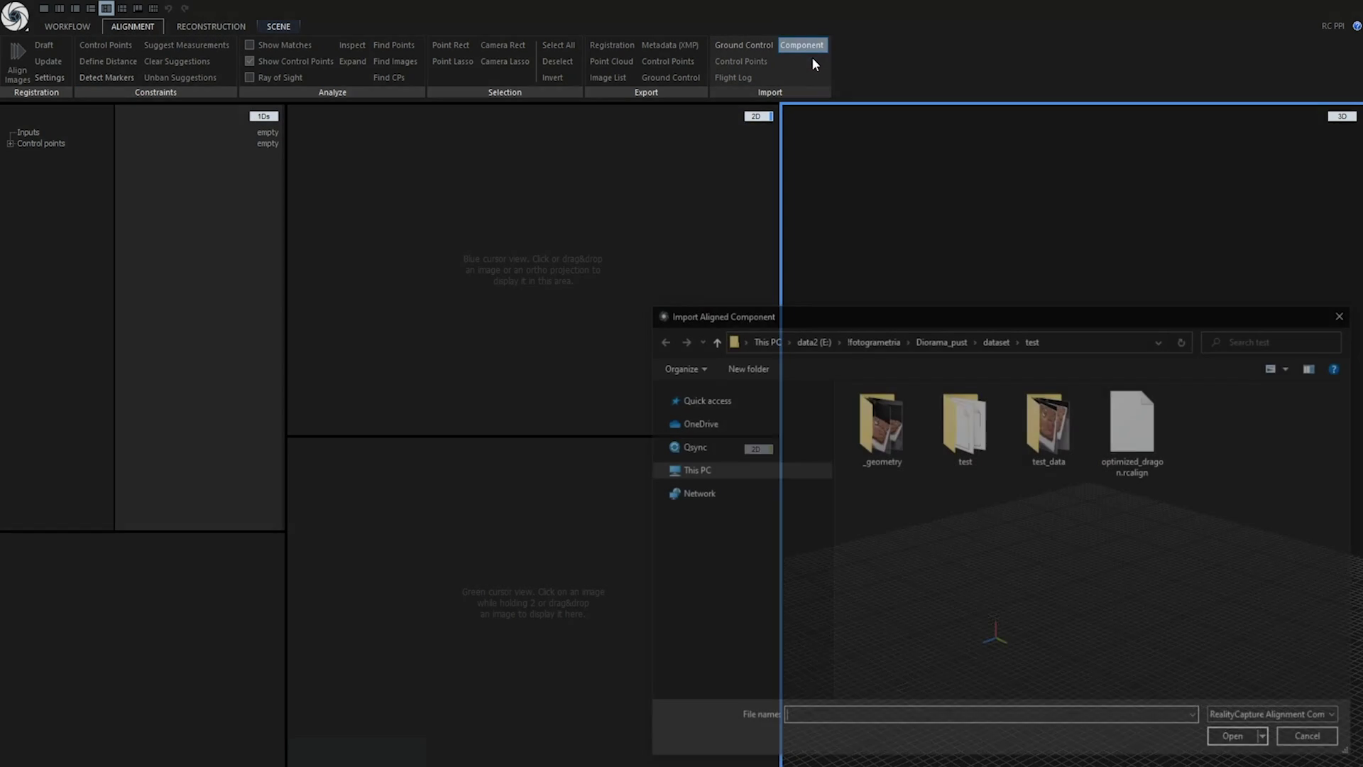
pyautogui.click(1151, 452)
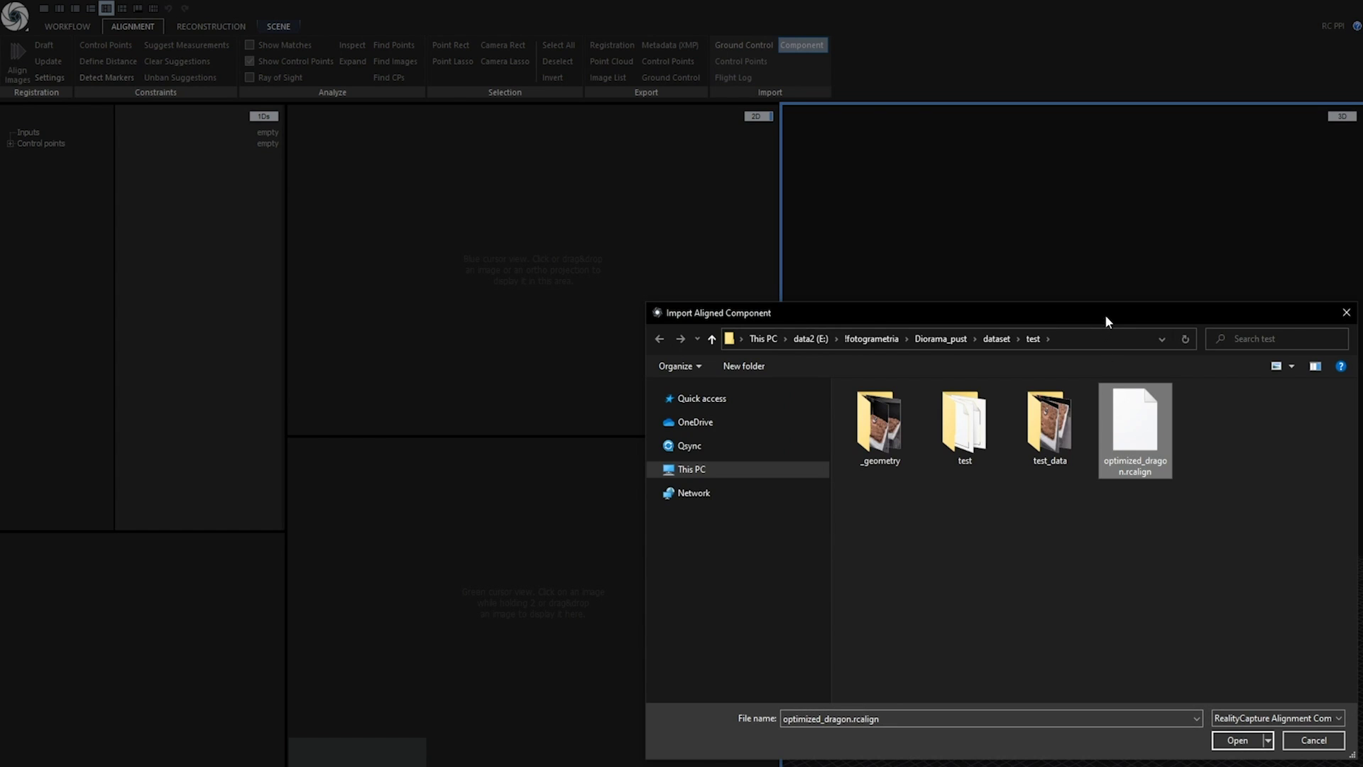
pyautogui.moveTo(1105, 314); pyautogui.dragTo(866, 216)
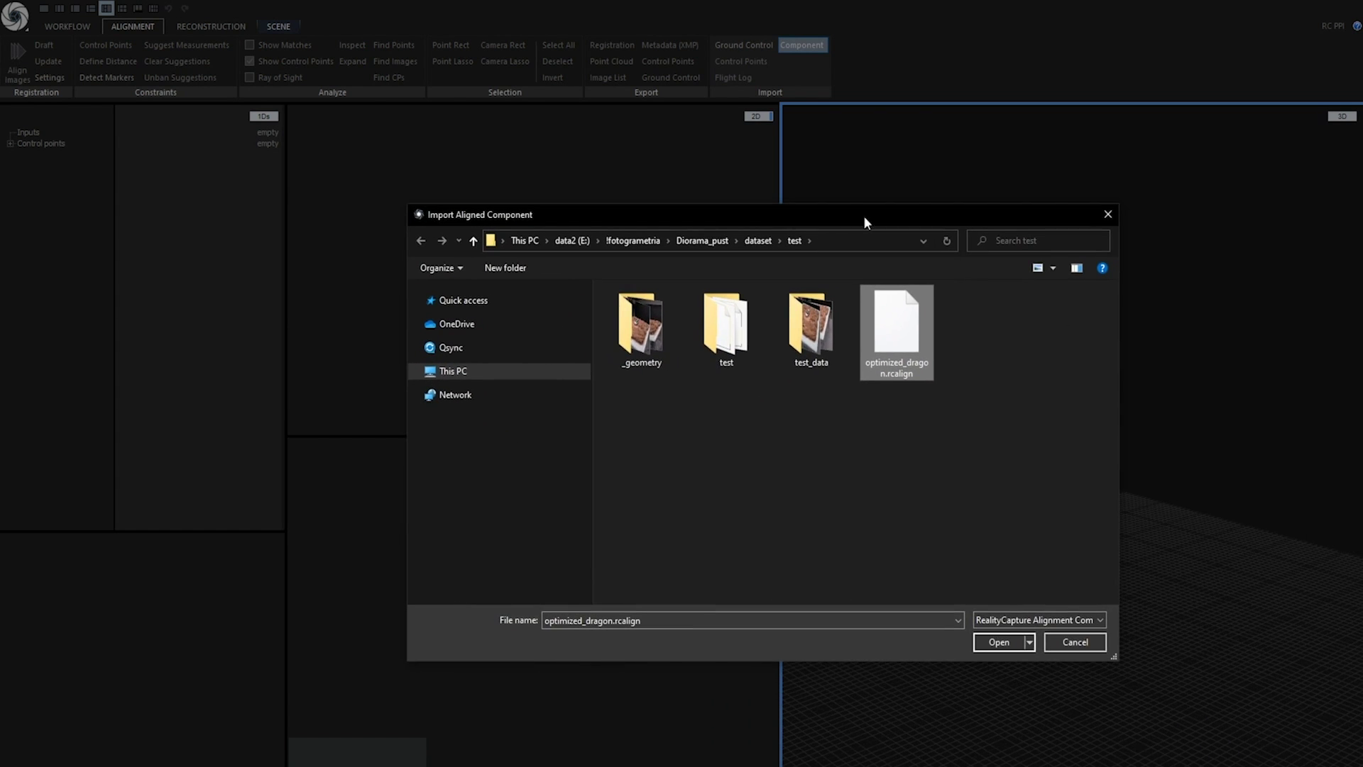
pyautogui.click(1000, 641)
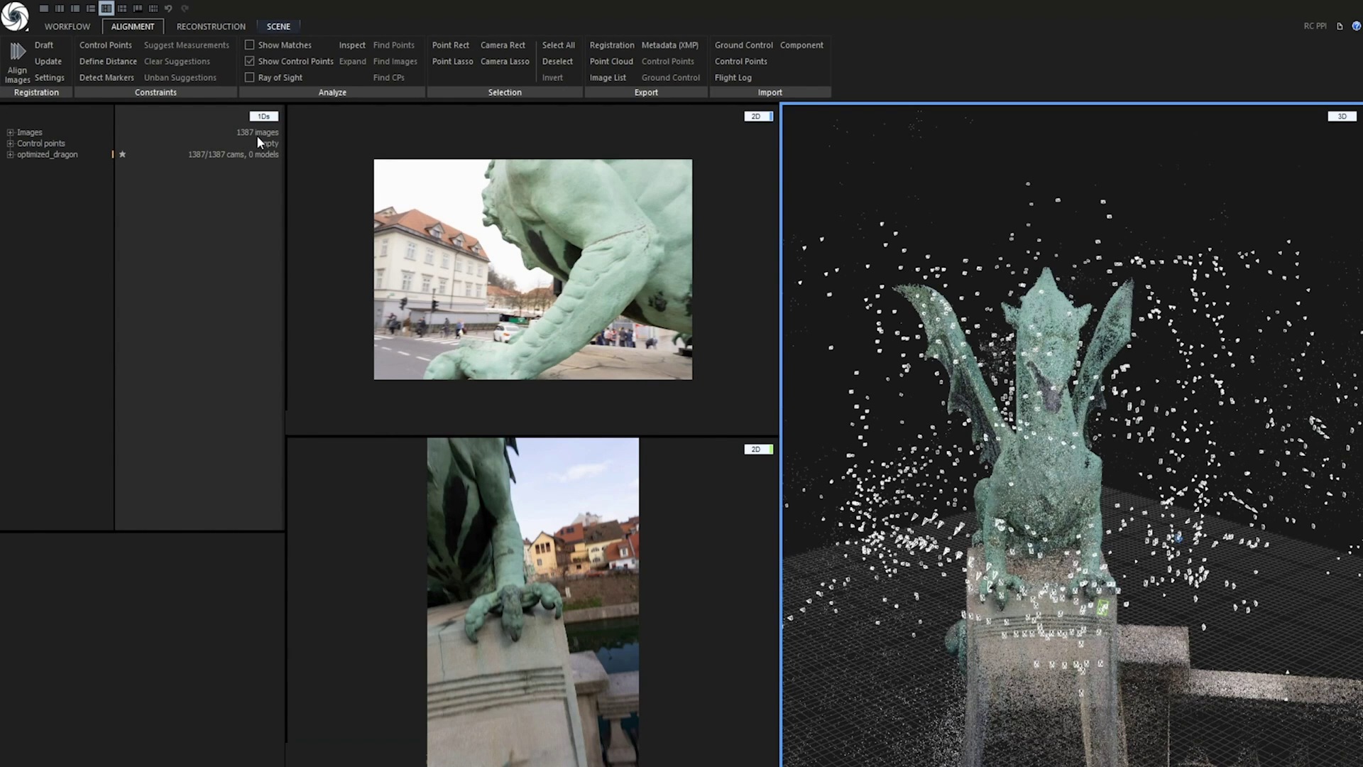
# Show the image's Texture layer in the top 2D view
pyautogui.click(500, 279)
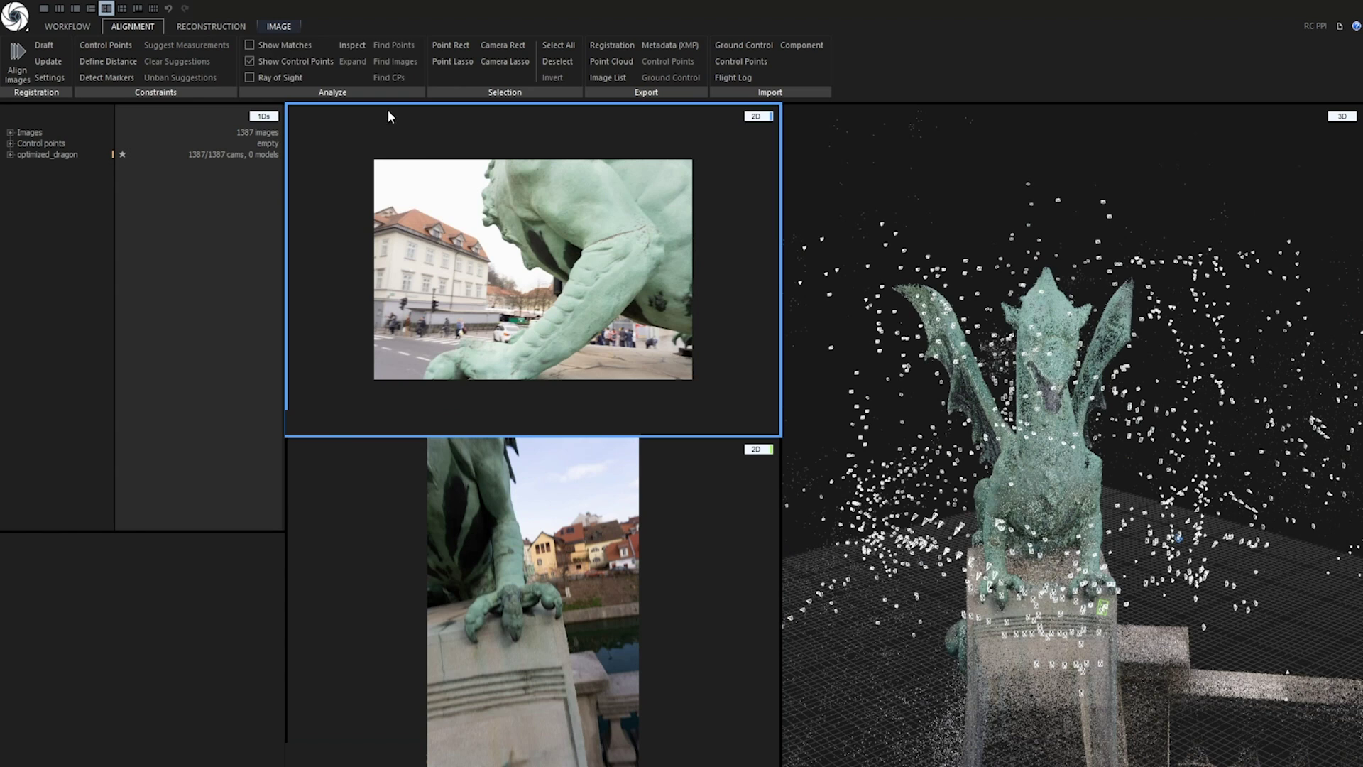
pyautogui.click(282, 27)
pyautogui.click(237, 73)
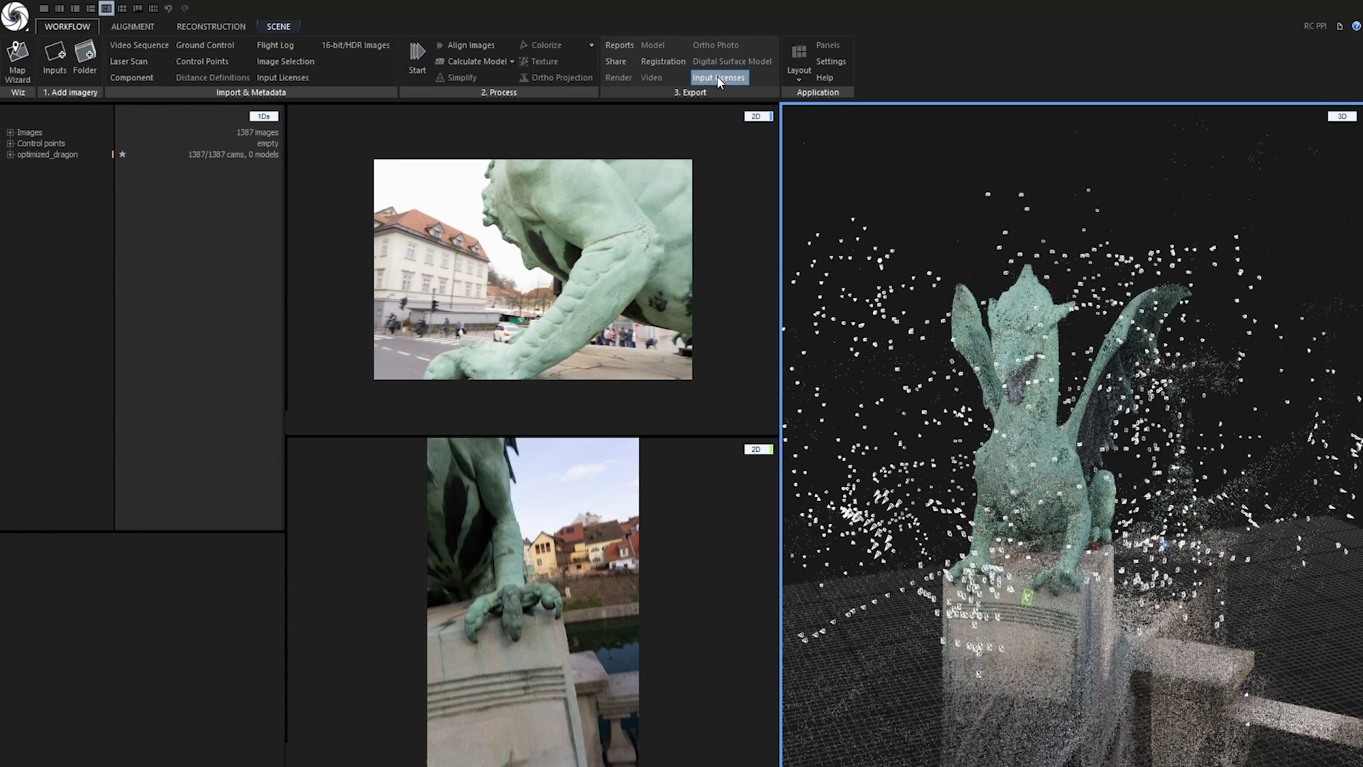
# Check the licence price of 2774 credits for the 1387 imported inputs
pyautogui.click(719, 77)
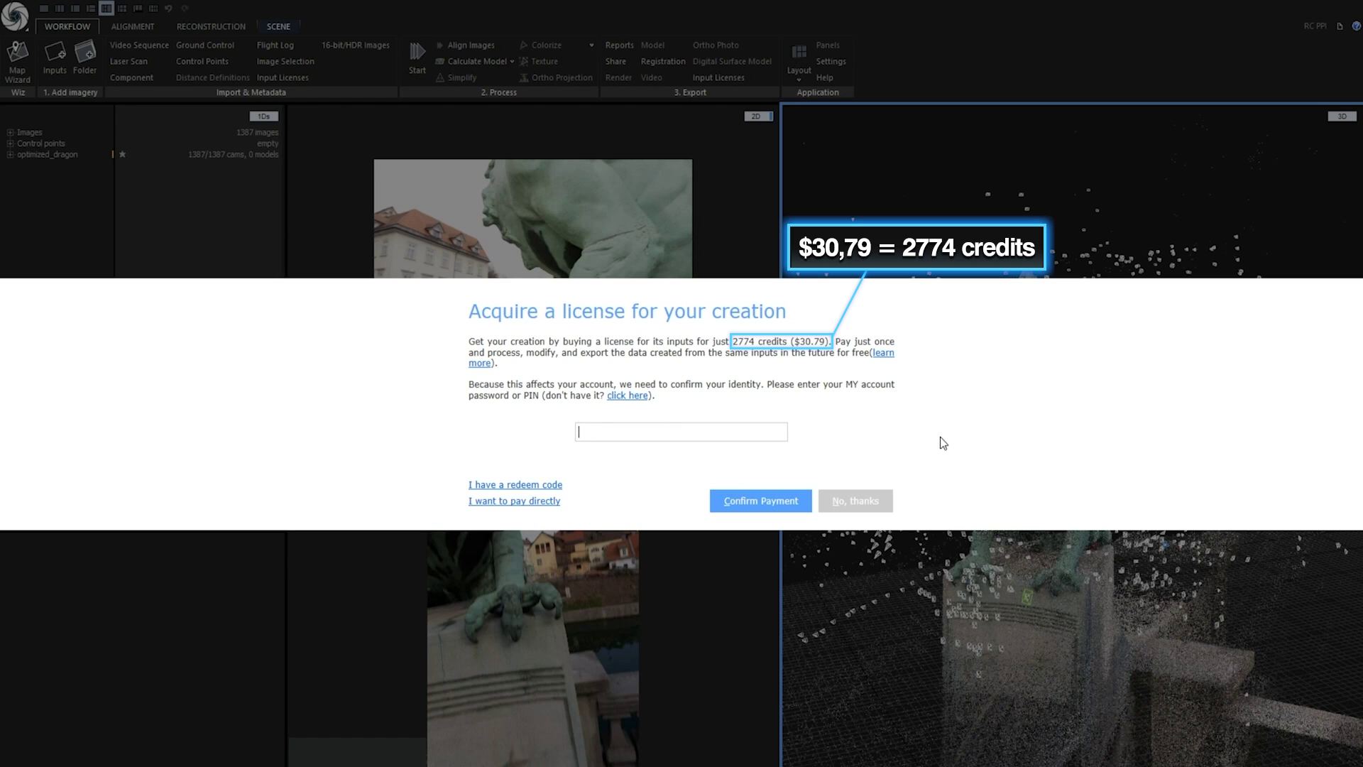
# Decline the input licence offer and reconstruct the dragon in High Detail
pyautogui.click(855, 501)
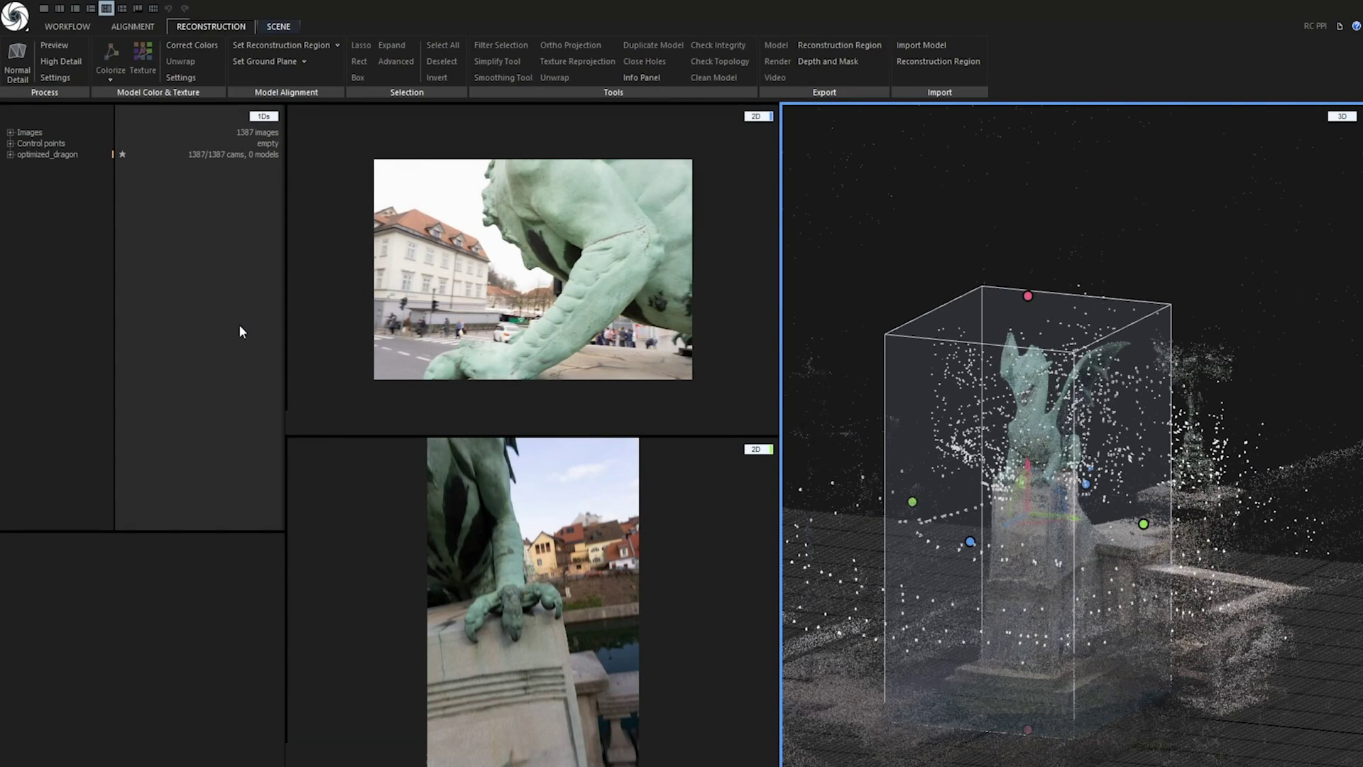
pyautogui.click(61, 61)
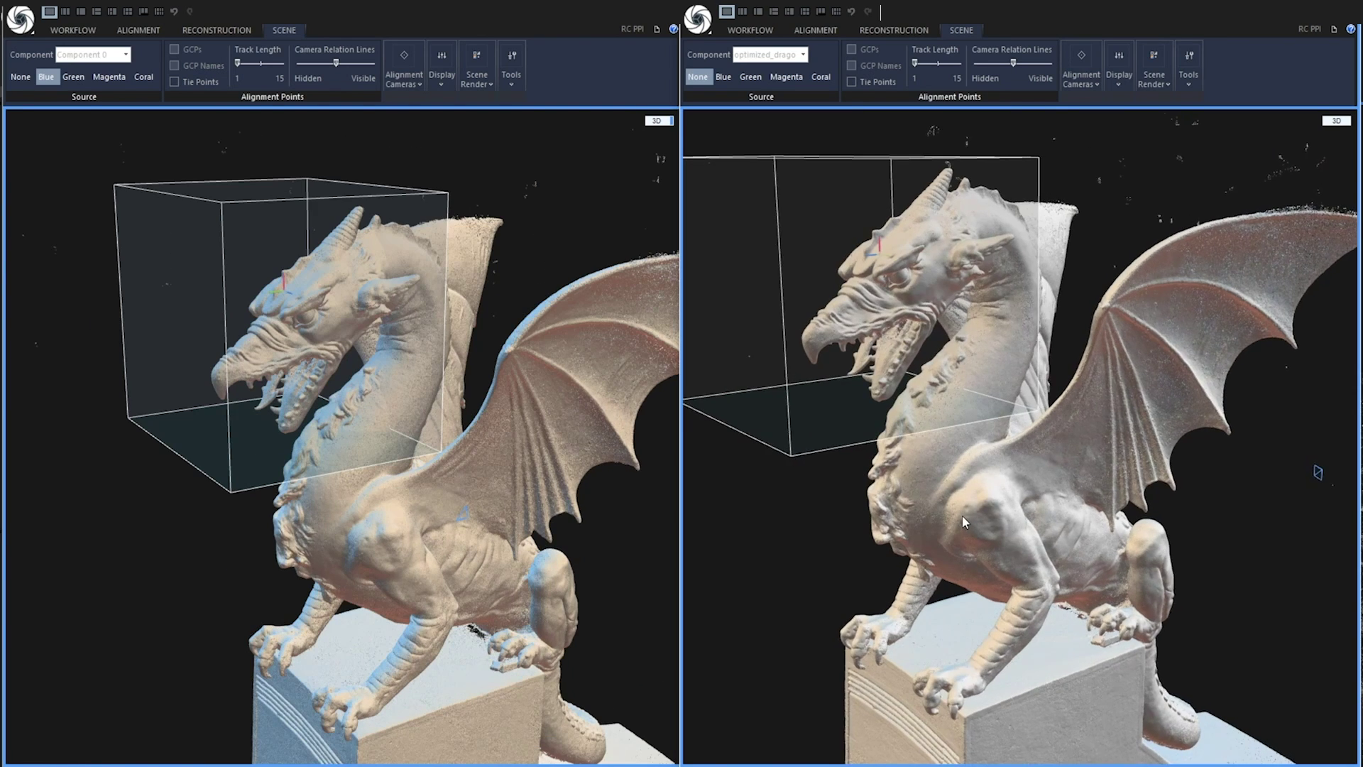
# Clip both dragon views to the reconstruction region and zoom in to compare the meshes
pyautogui.moveTo(964, 511); pyautogui.dragTo(979, 513)
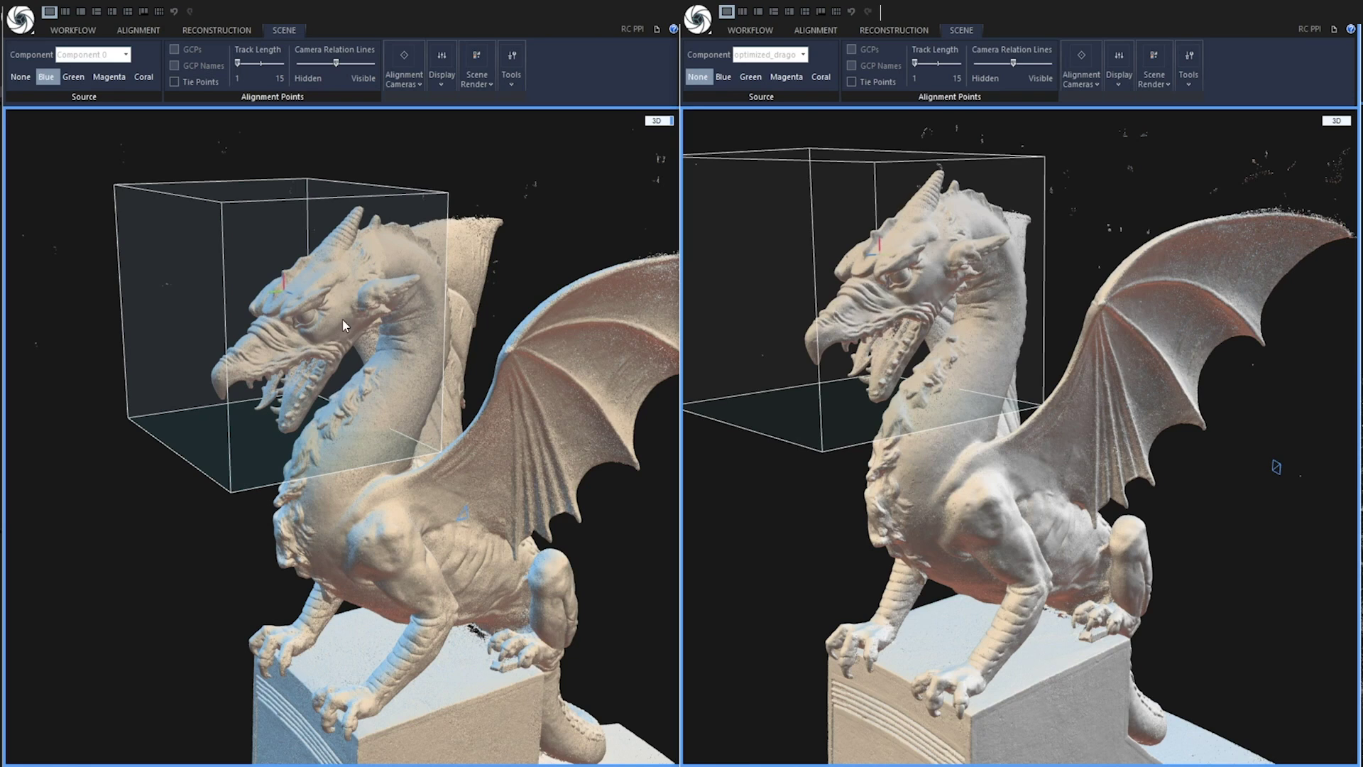
pyautogui.click(511, 71)
pyautogui.click(555, 145)
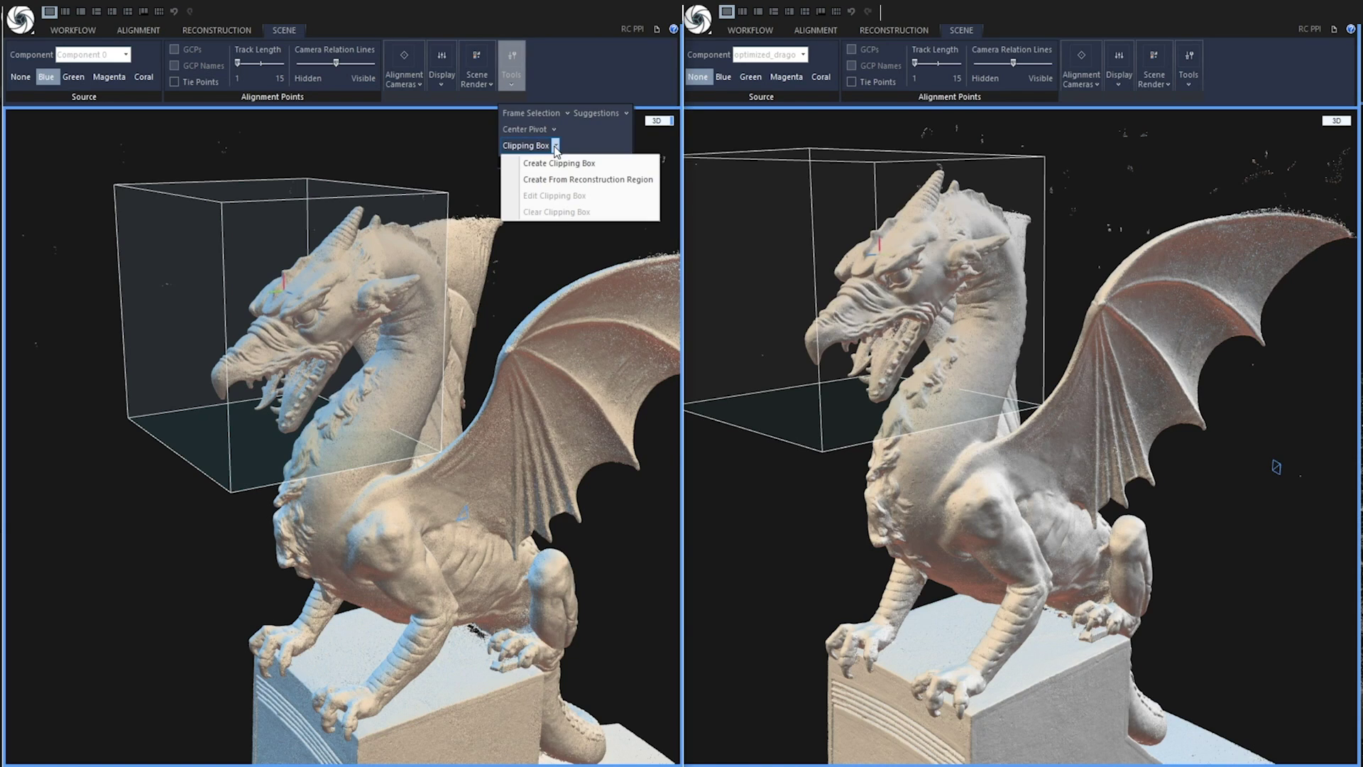
pyautogui.click(564, 180)
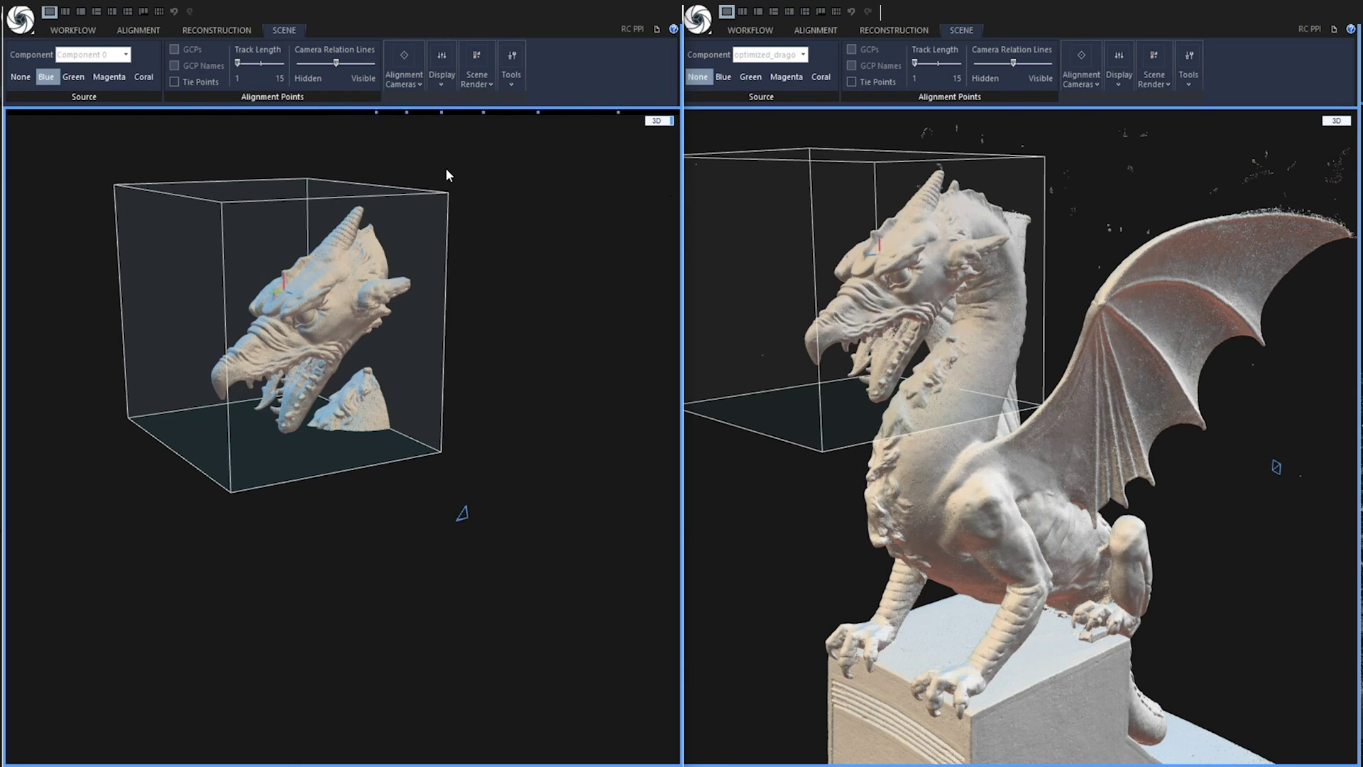
pyautogui.click(1194, 79)
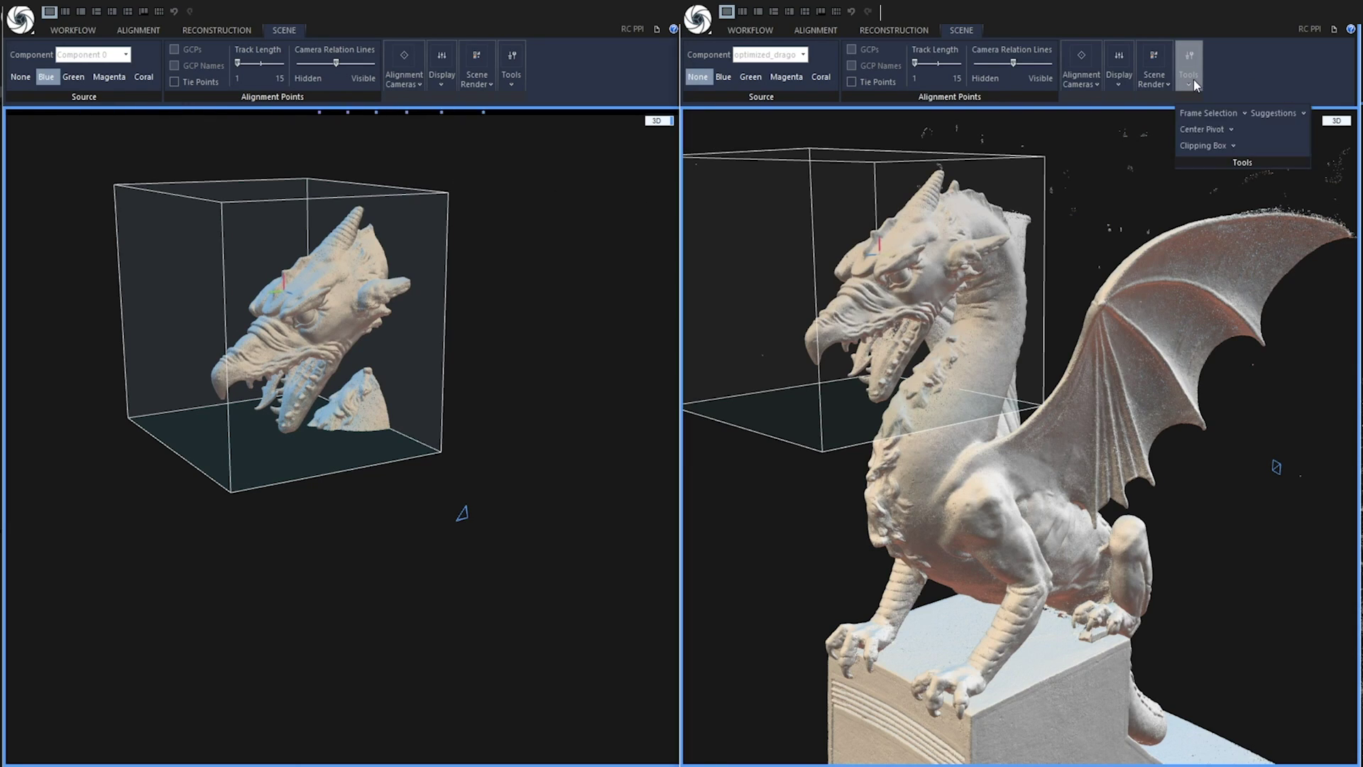
pyautogui.click(1232, 146)
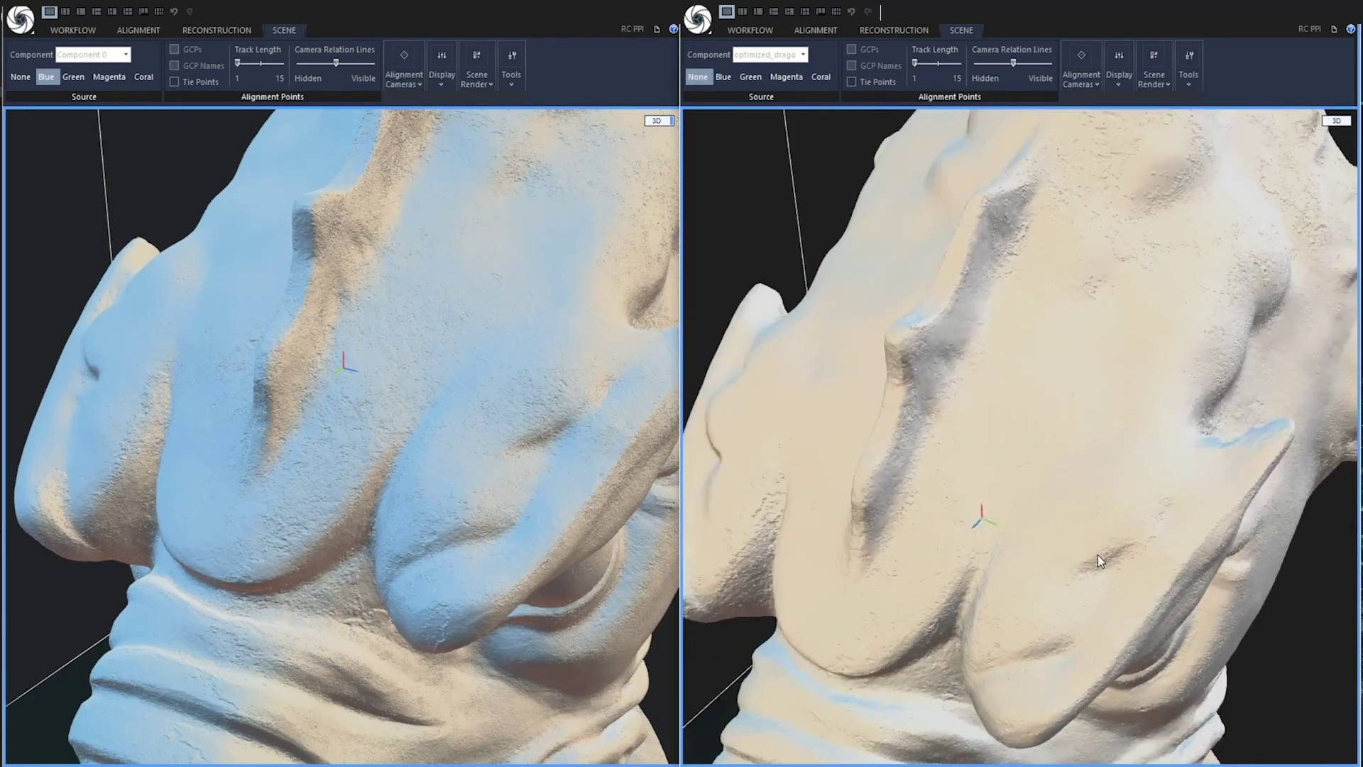
pyautogui.scroll(-3, 523, 399)
pyautogui.scroll(5, 249, 450)
pyautogui.scroll(3, 1053, 523)
pyautogui.moveTo(1053, 523); pyautogui.dragTo(1094, 481)
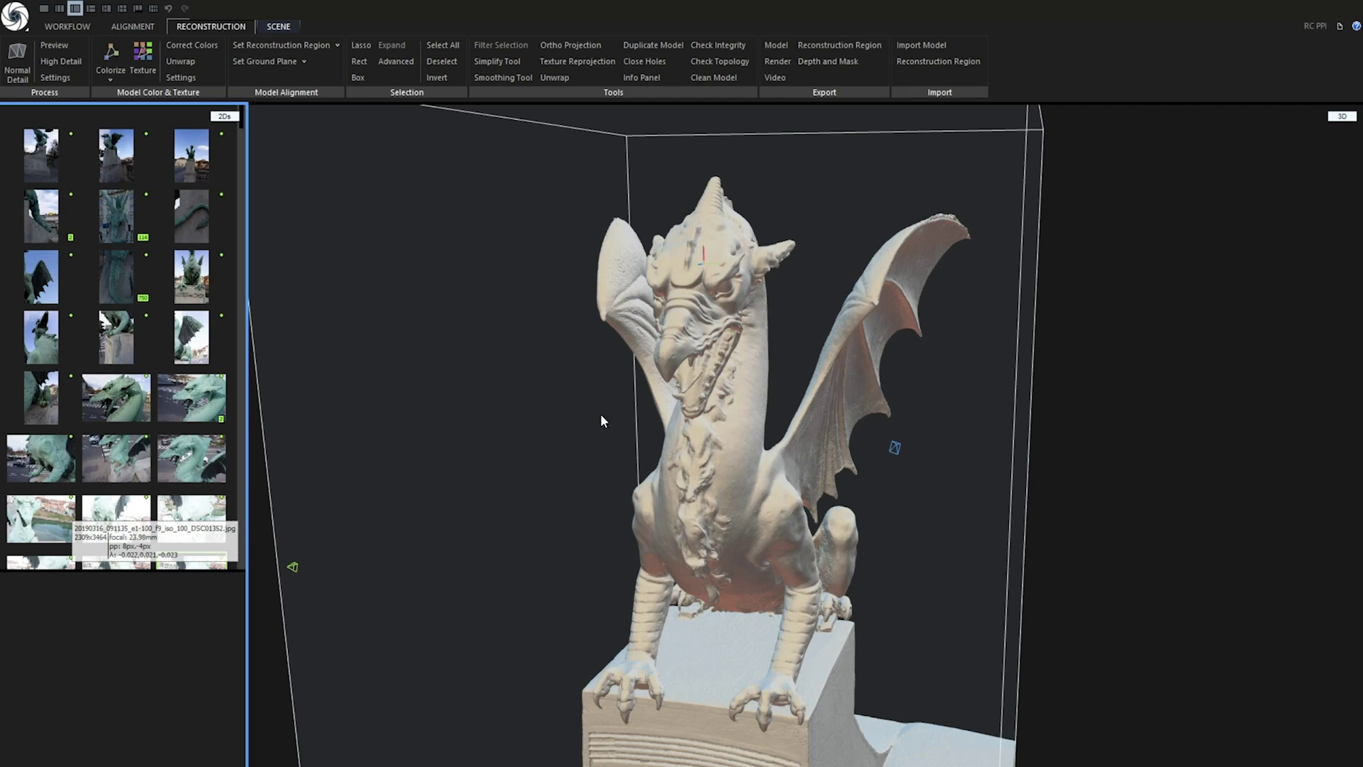
# Set the unwrap style to Fixed texel size and the large-triangle removal threshold to 100
pyautogui.click(184, 63)
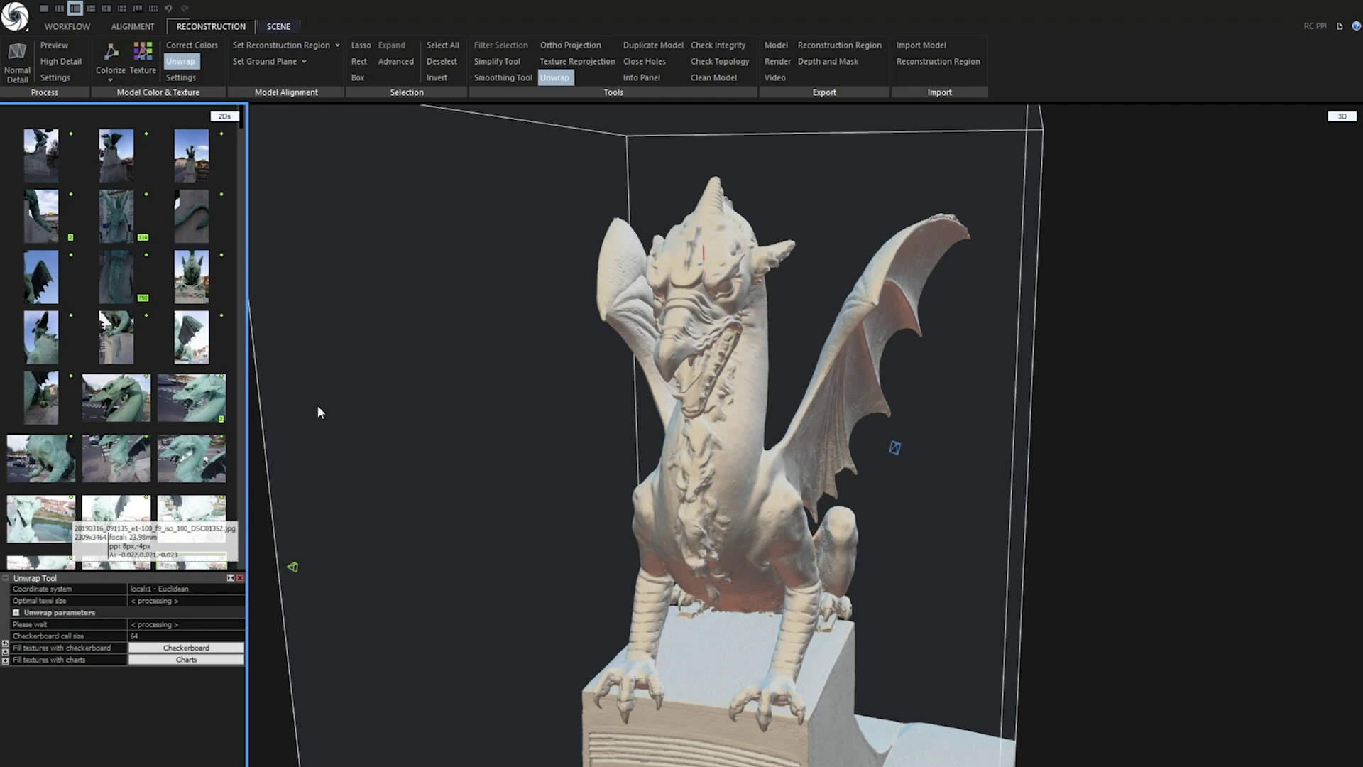
pyautogui.click(16, 613)
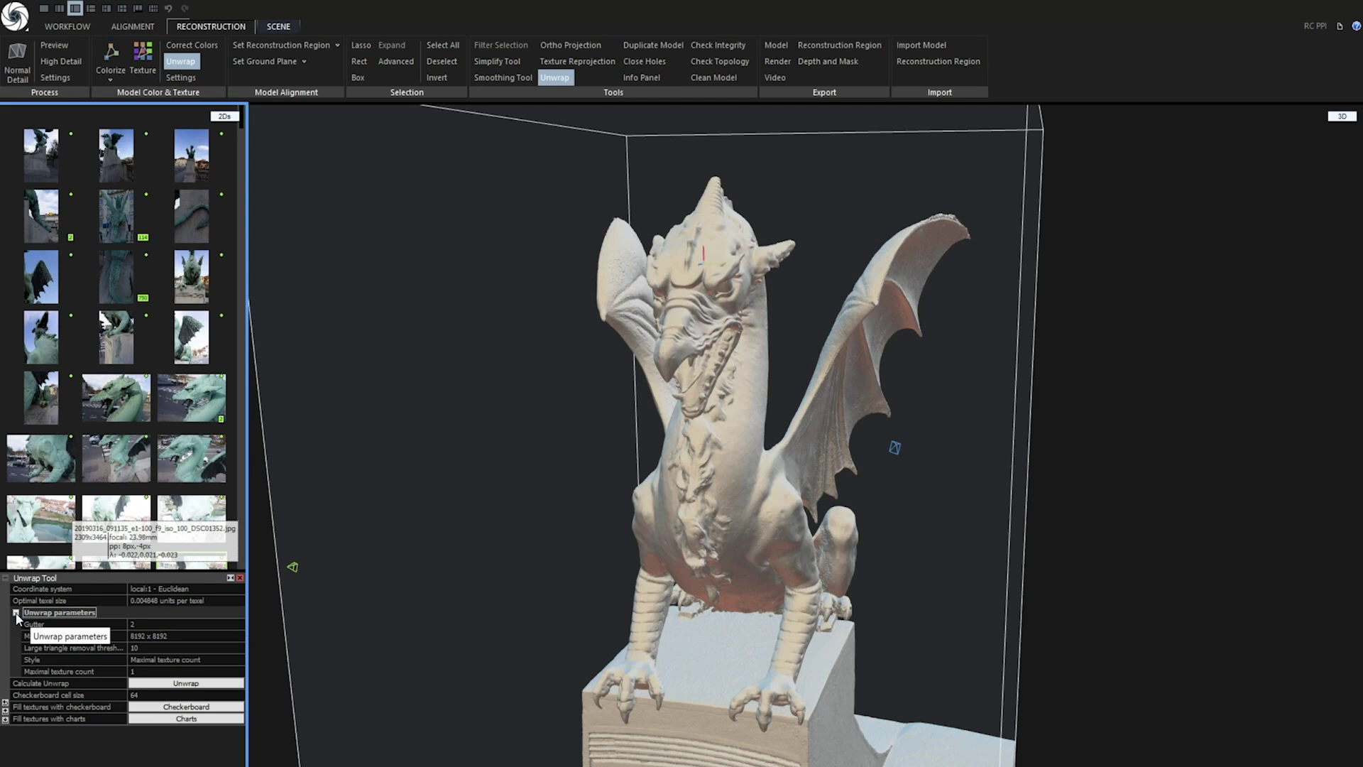
pyautogui.click(173, 658)
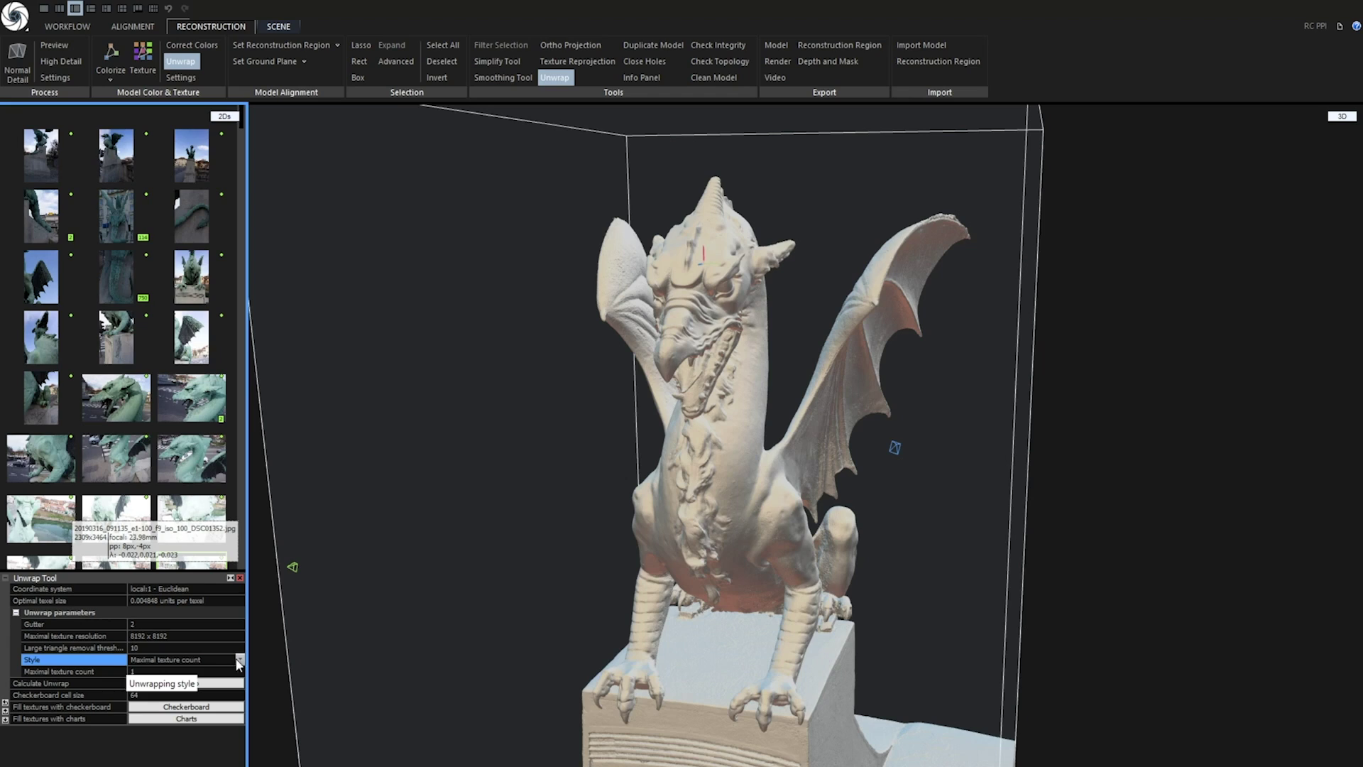
pyautogui.click(213, 660)
pyautogui.click(206, 680)
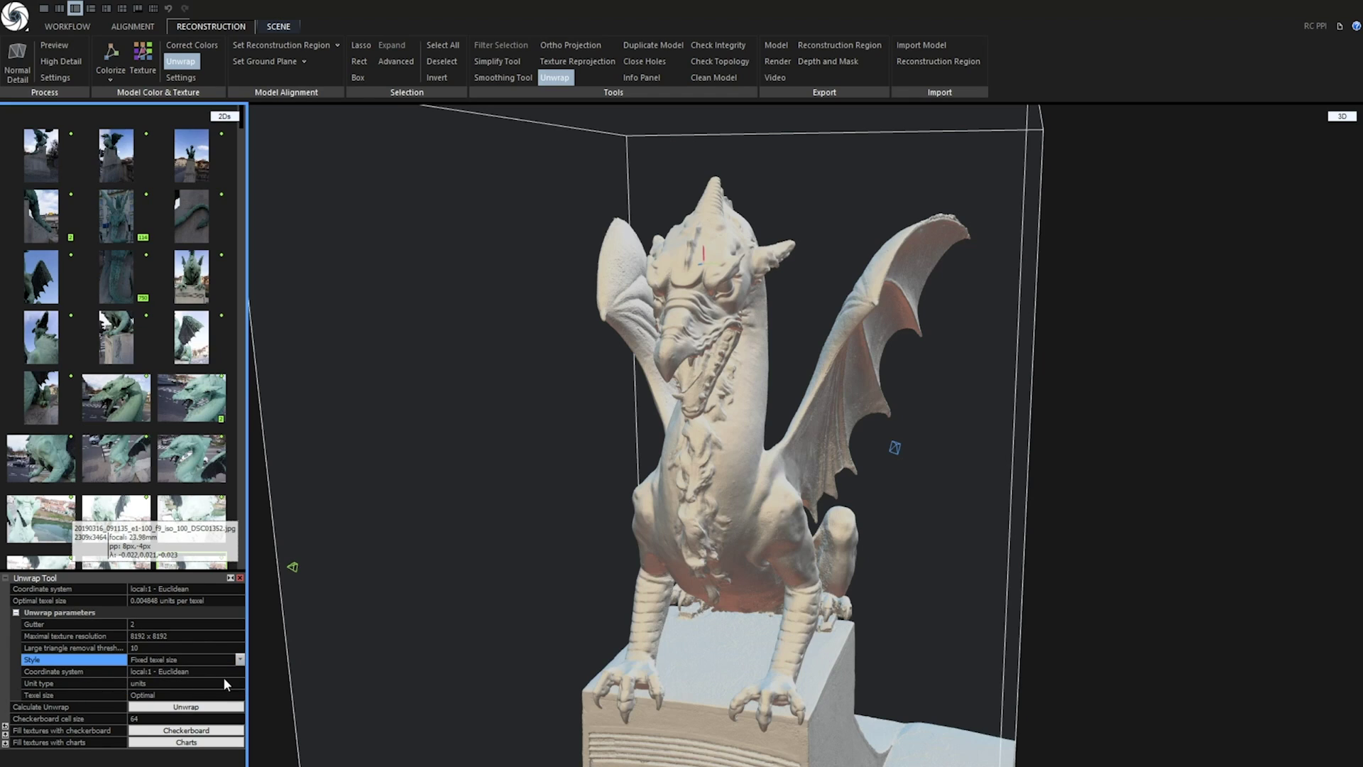
pyautogui.press('Up')
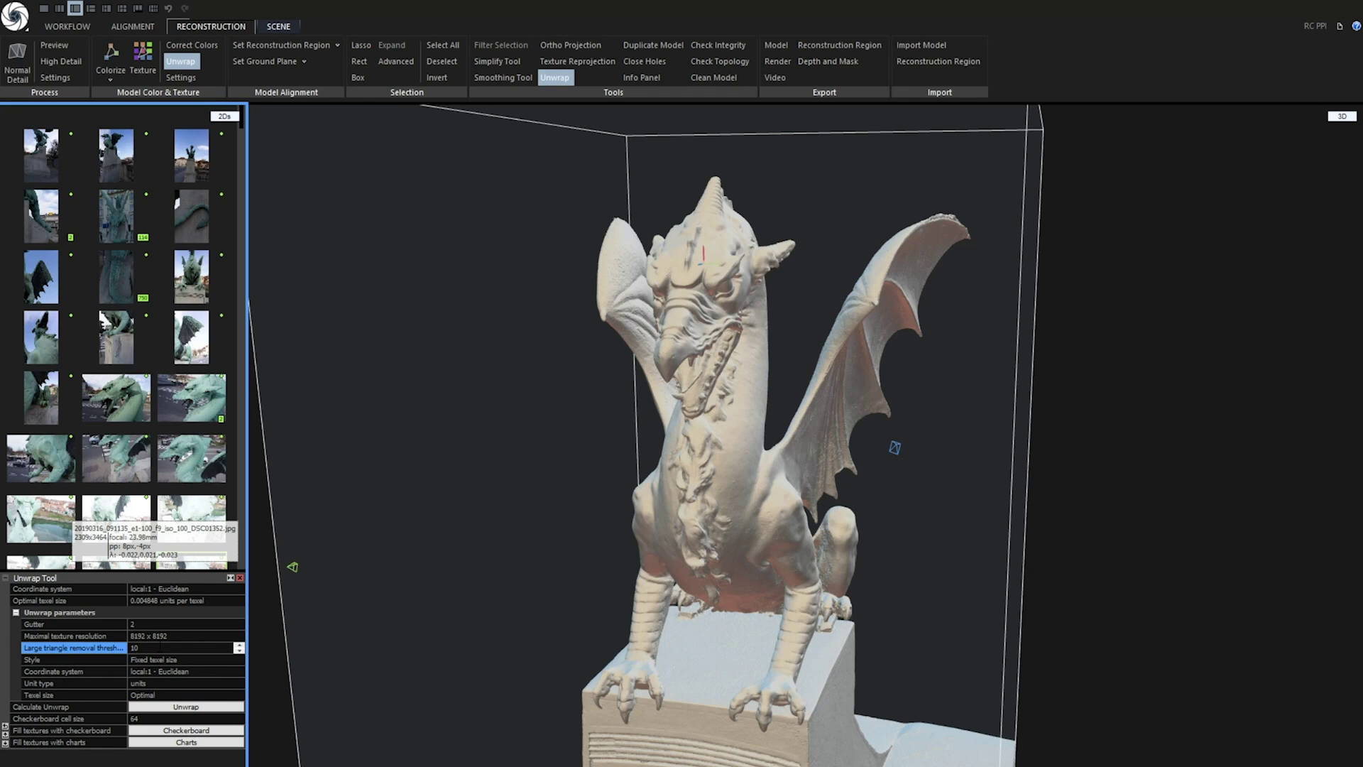
pyautogui.write('0')
pyautogui.press('Return')
# Set the unwrap Gutter to 10 and calculate the unwrap of the dragon mesh
pyautogui.click(142, 625)
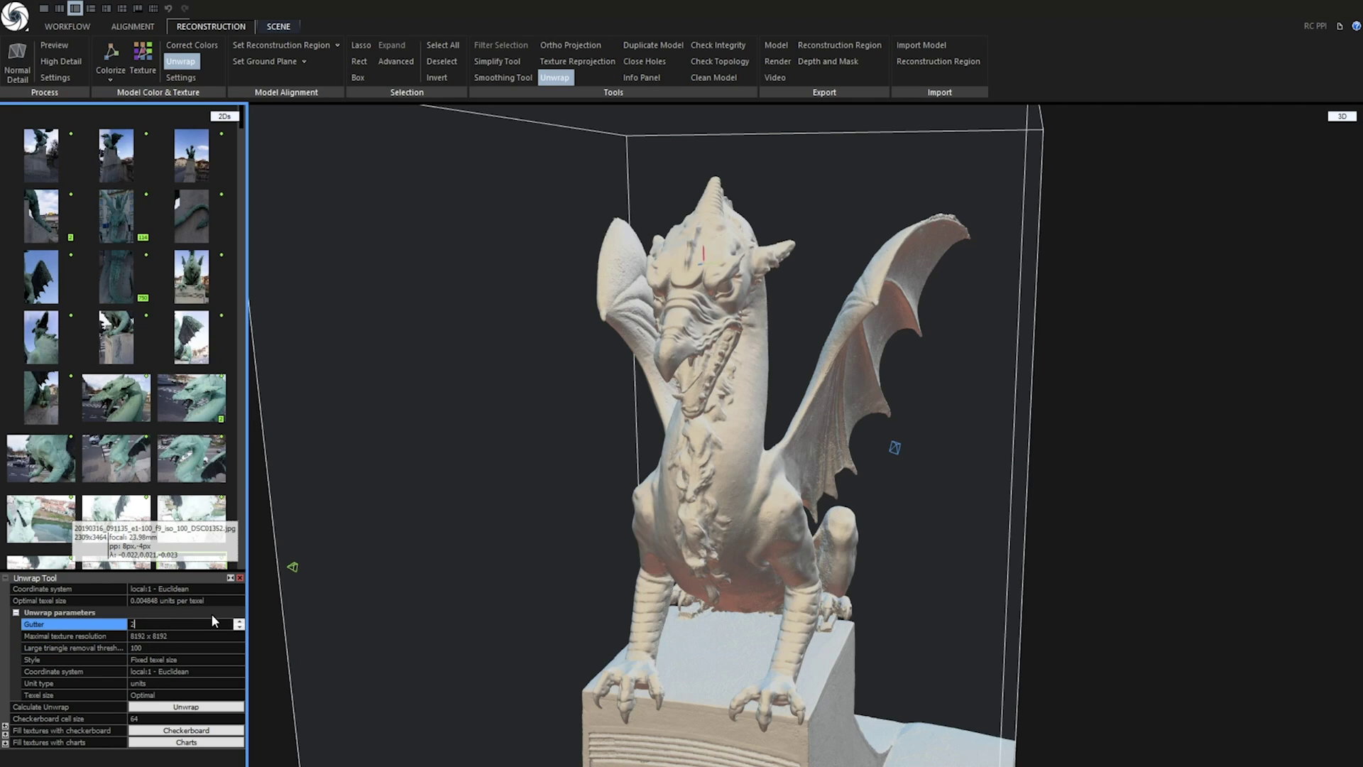
pyautogui.doubleClick(153, 622)
pyautogui.write('10')
pyautogui.press('Return')
pyautogui.click(186, 707)
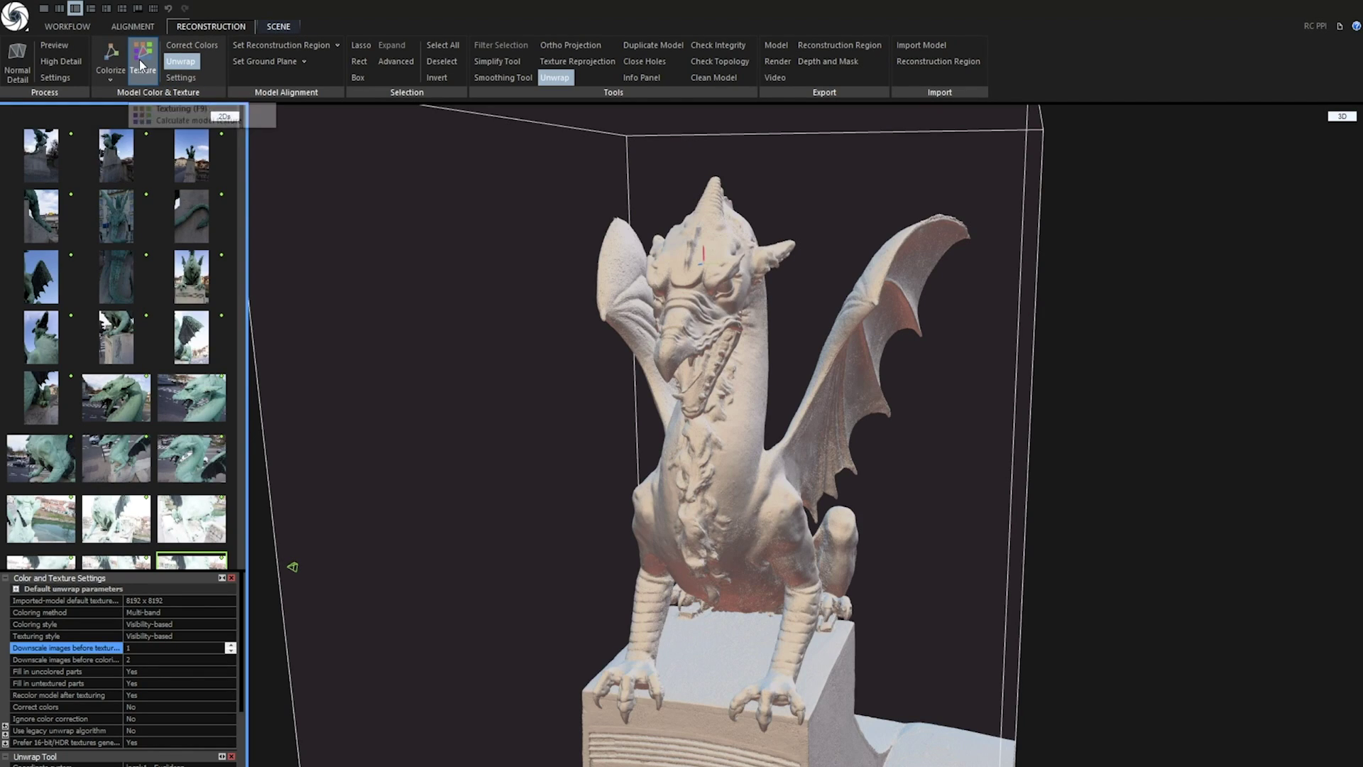
# Texture the unwrapped dragon and simplify it to a 1,000,000-triangle target
pyautogui.click(141, 65)
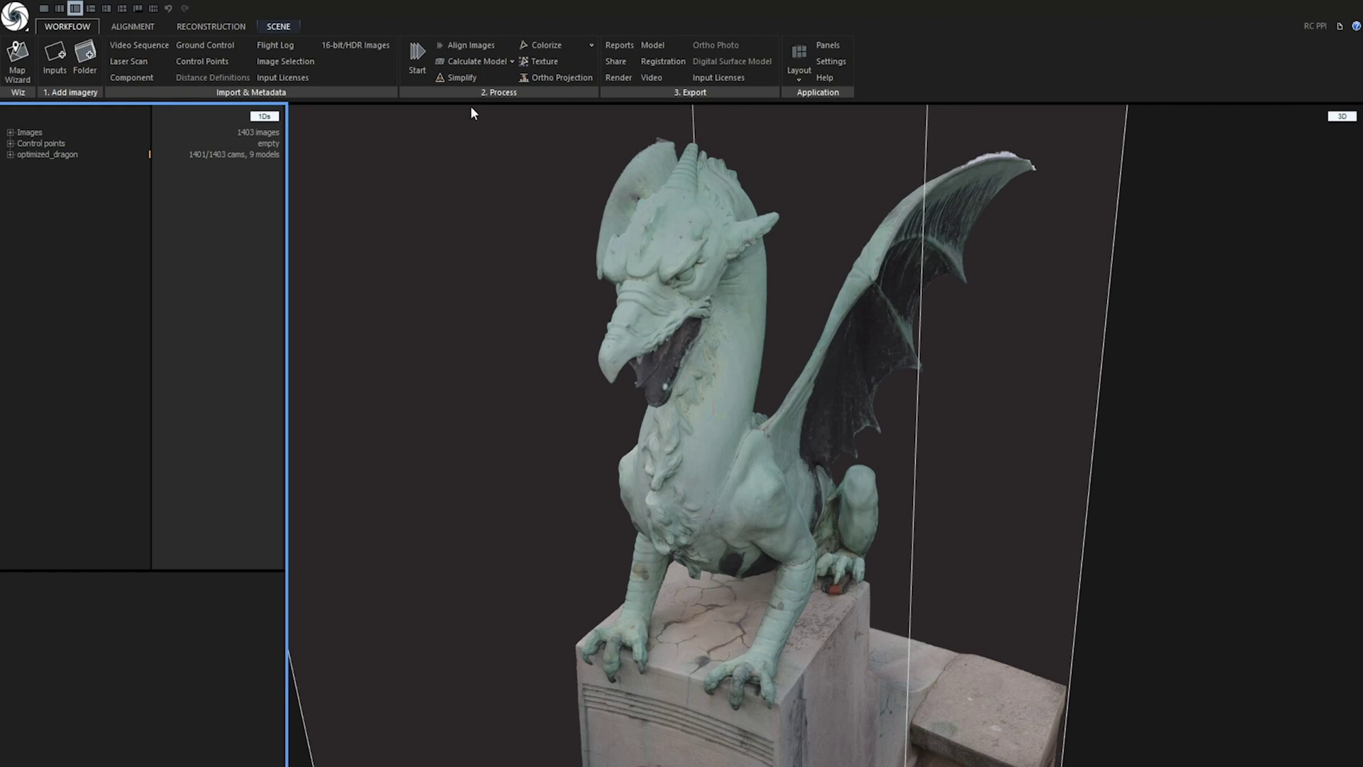
pyautogui.click(462, 77)
pyautogui.click(100, 600)
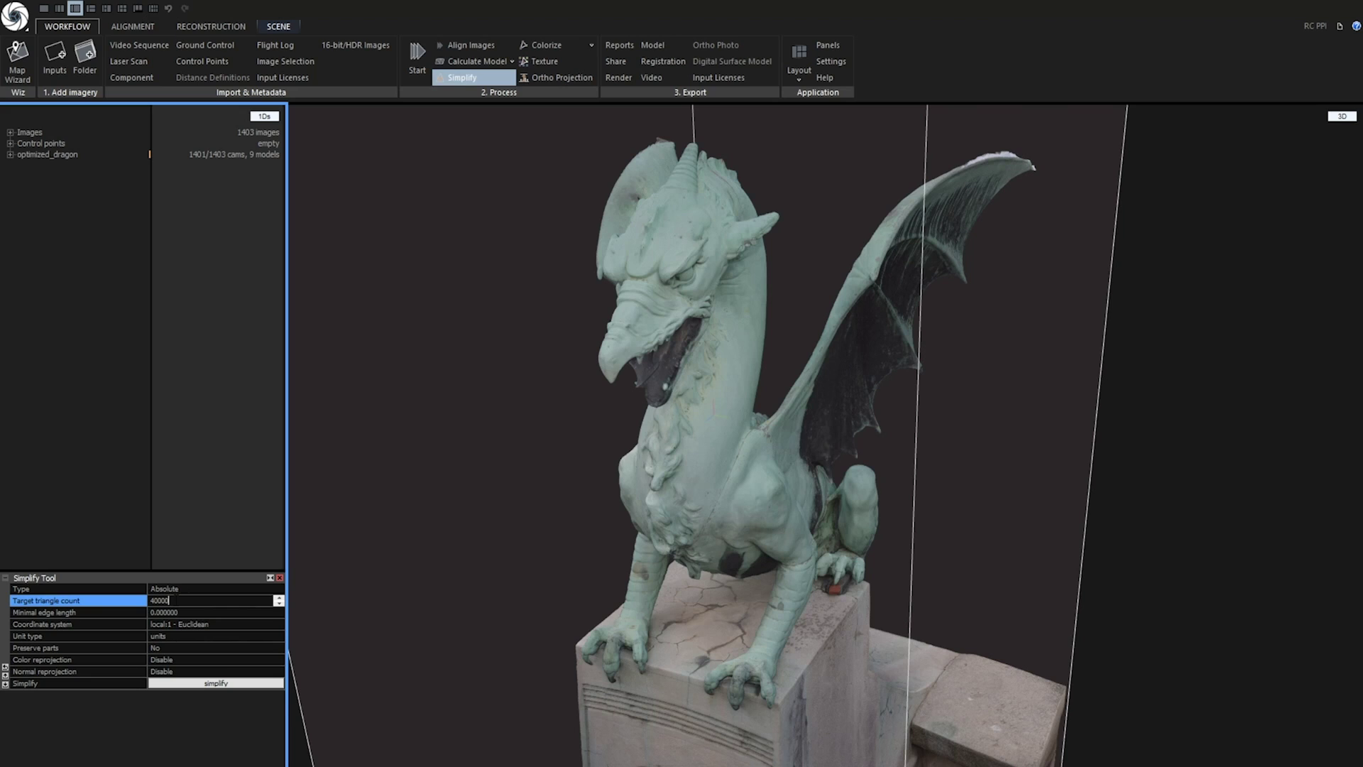
pyautogui.write('1000000')
pyautogui.press('Return')
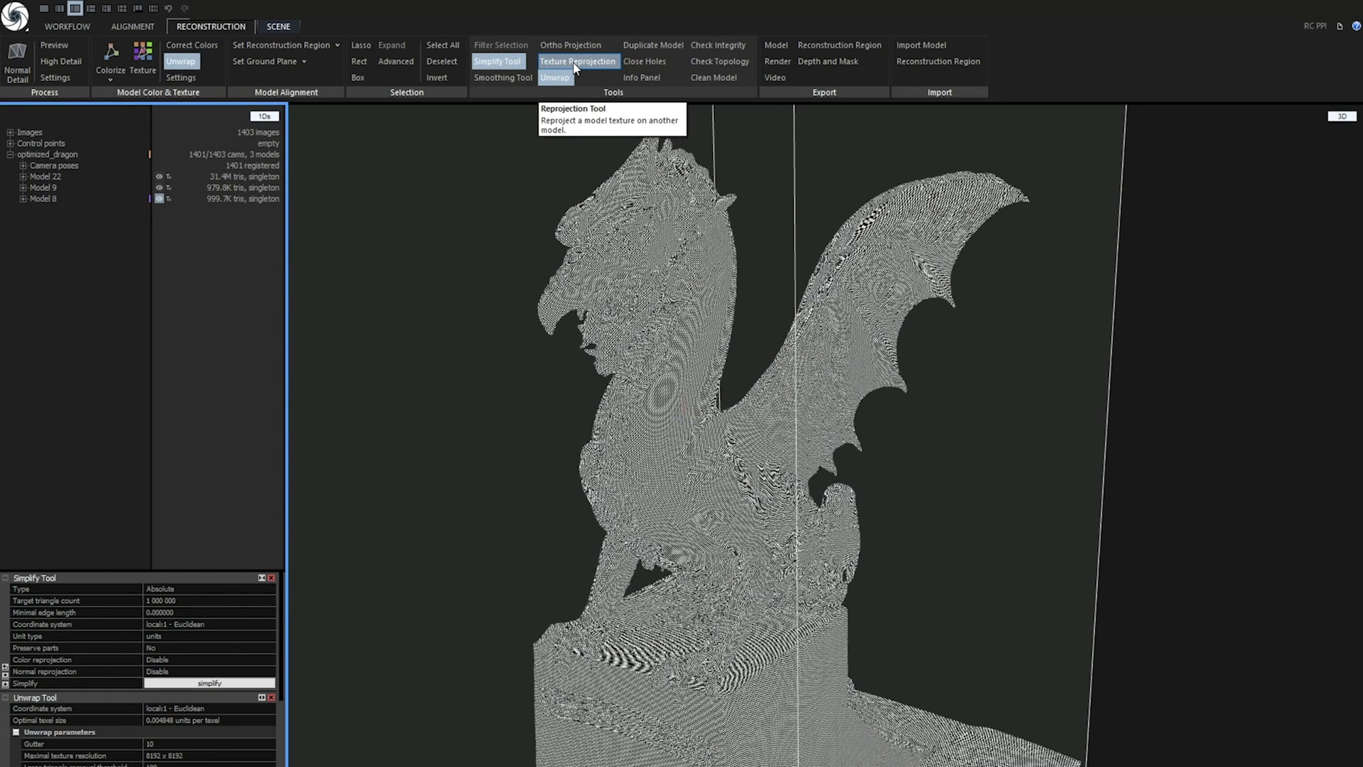
pyautogui.click(574, 63)
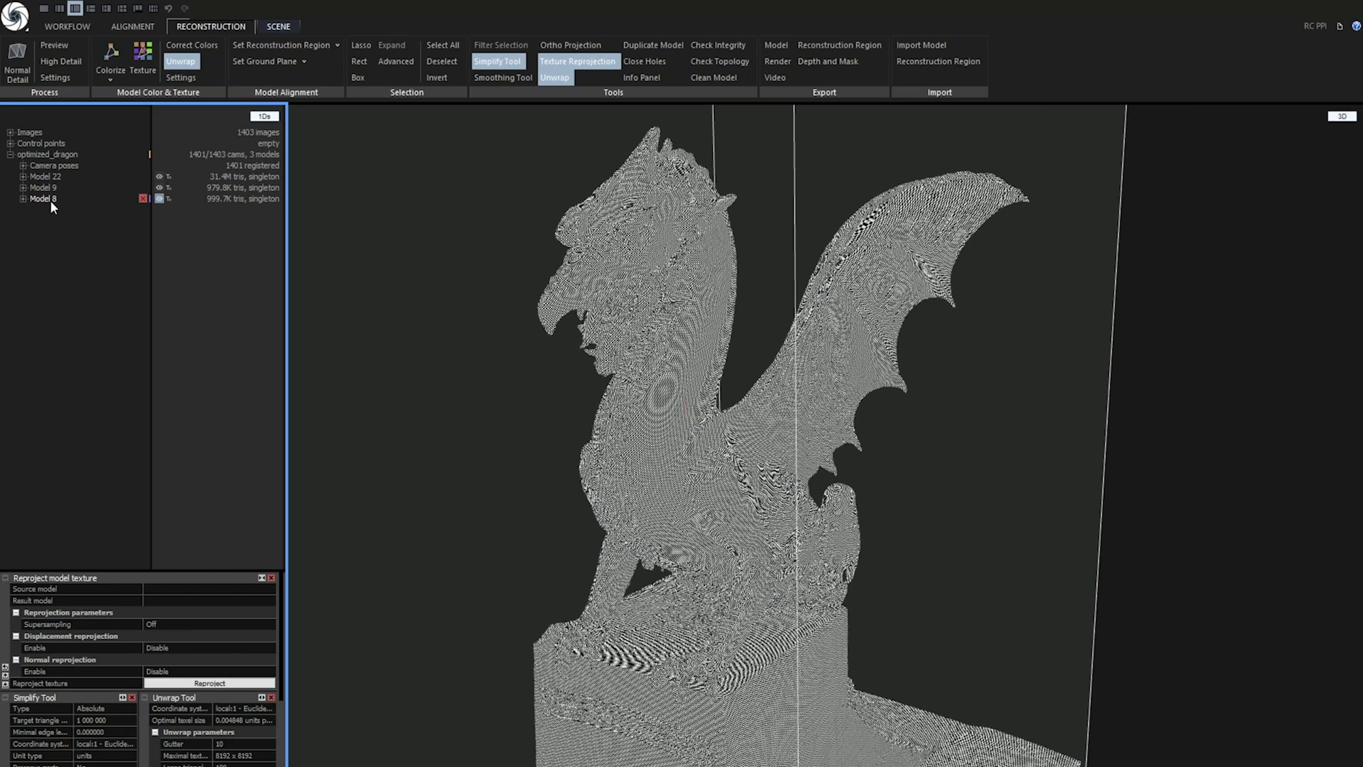
# Set Model 22 as the reprojection source and Model 8 as the result model
pyautogui.click(61, 590)
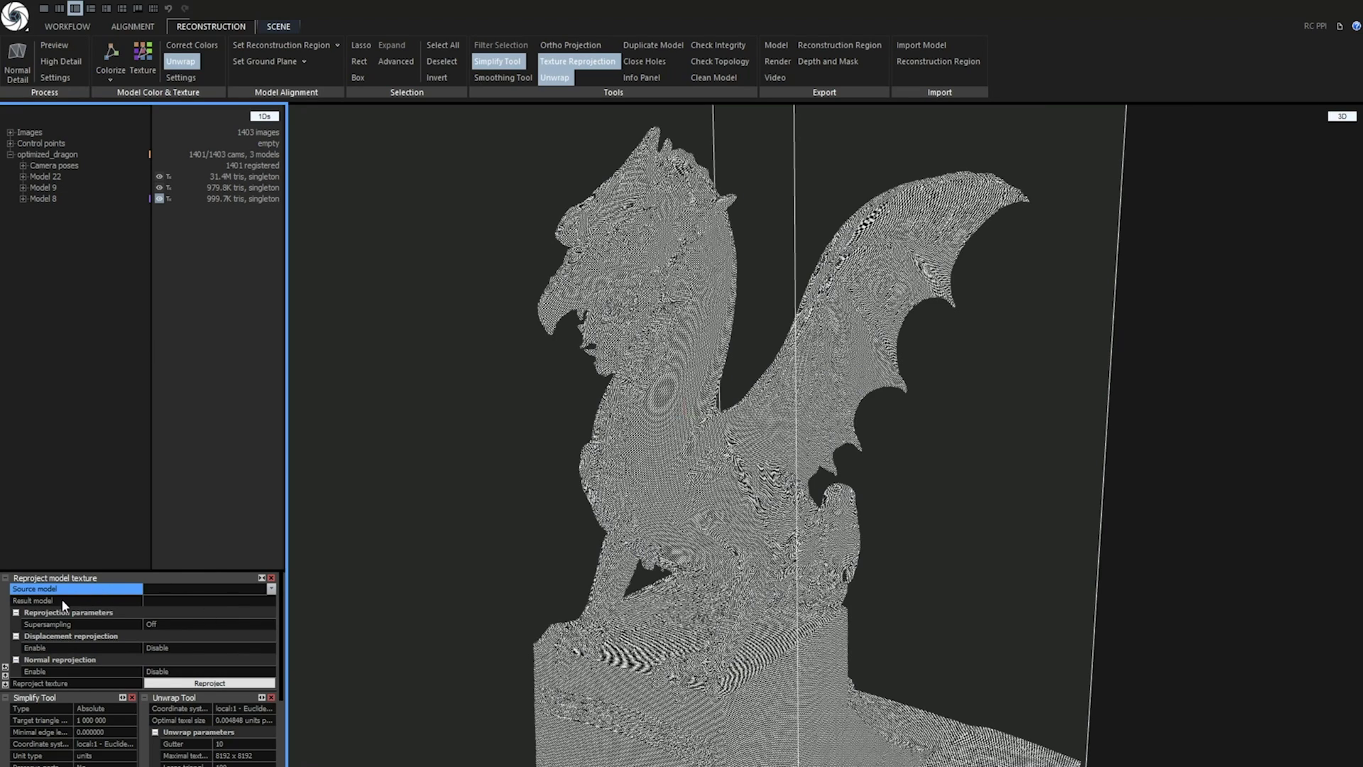
pyautogui.click(272, 588)
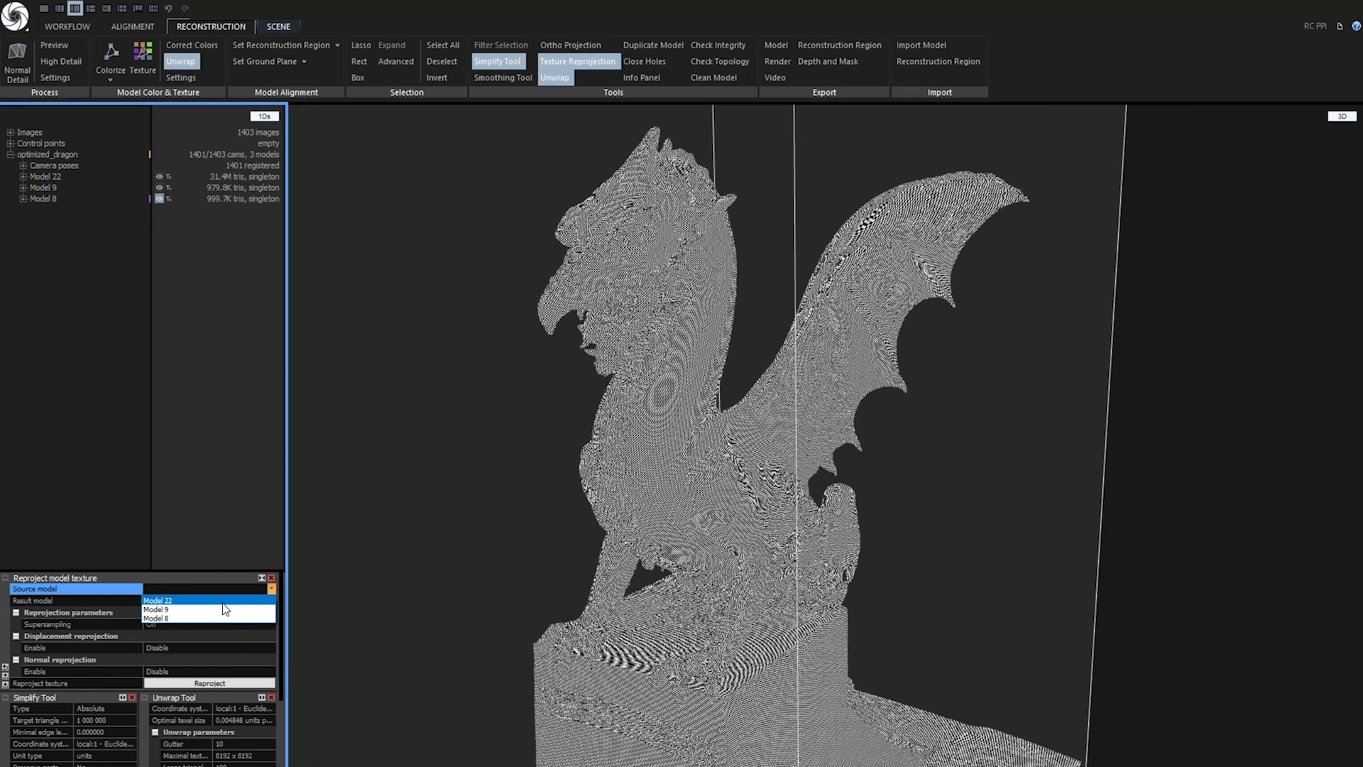
pyautogui.click(206, 602)
pyautogui.click(206, 601)
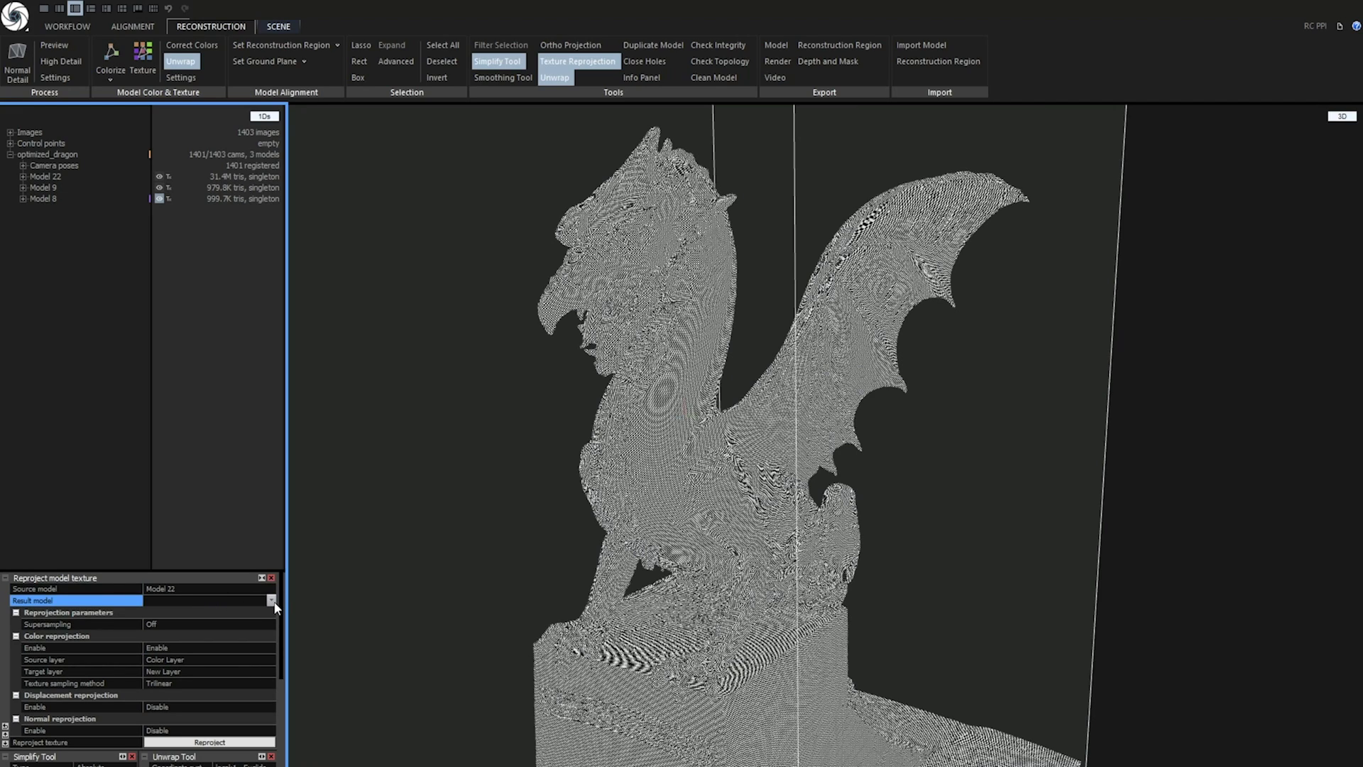
pyautogui.click(272, 601)
pyautogui.click(205, 629)
# Enable displacement and normal reprojection for the texture transfer
pyautogui.scroll(-1, 201, 655)
pyautogui.click(205, 680)
pyautogui.click(180, 694)
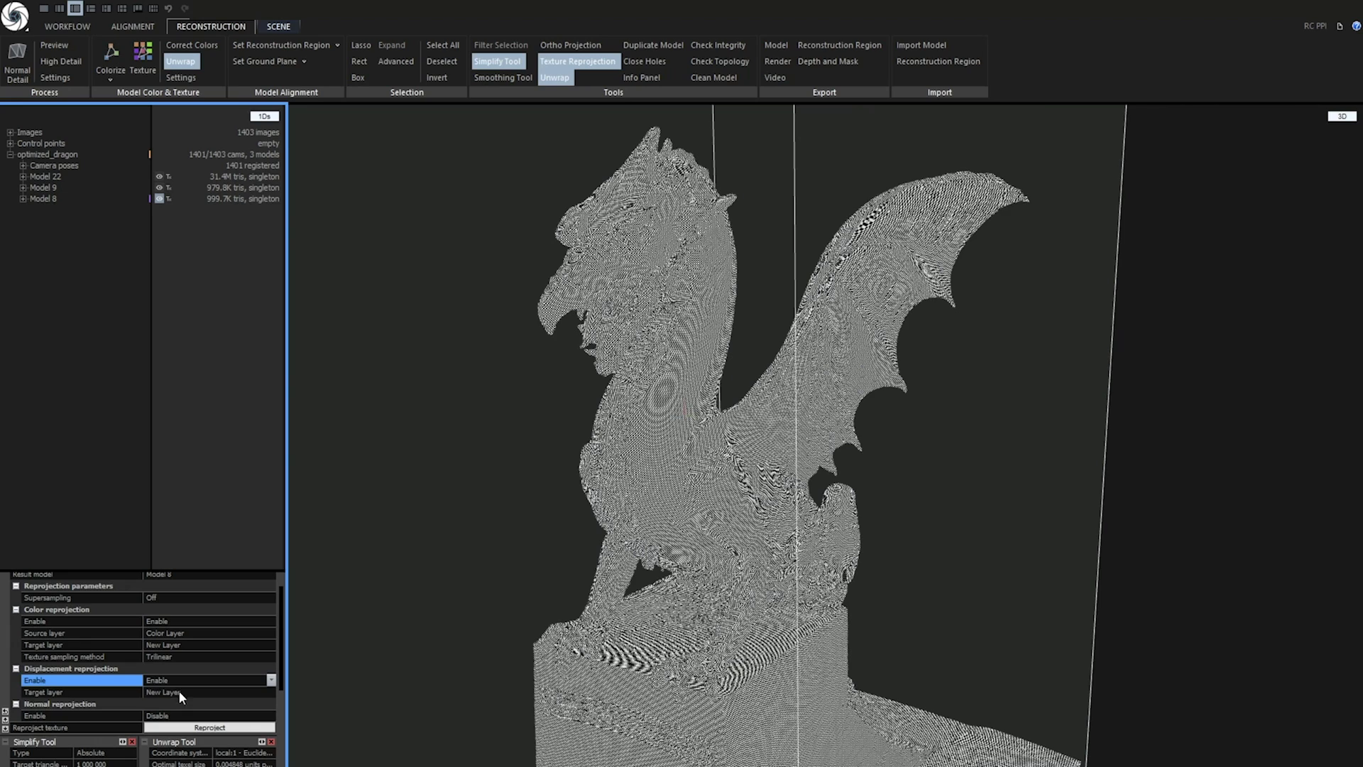
pyautogui.scroll(-2, 179, 694)
pyautogui.click(206, 662)
pyautogui.click(272, 662)
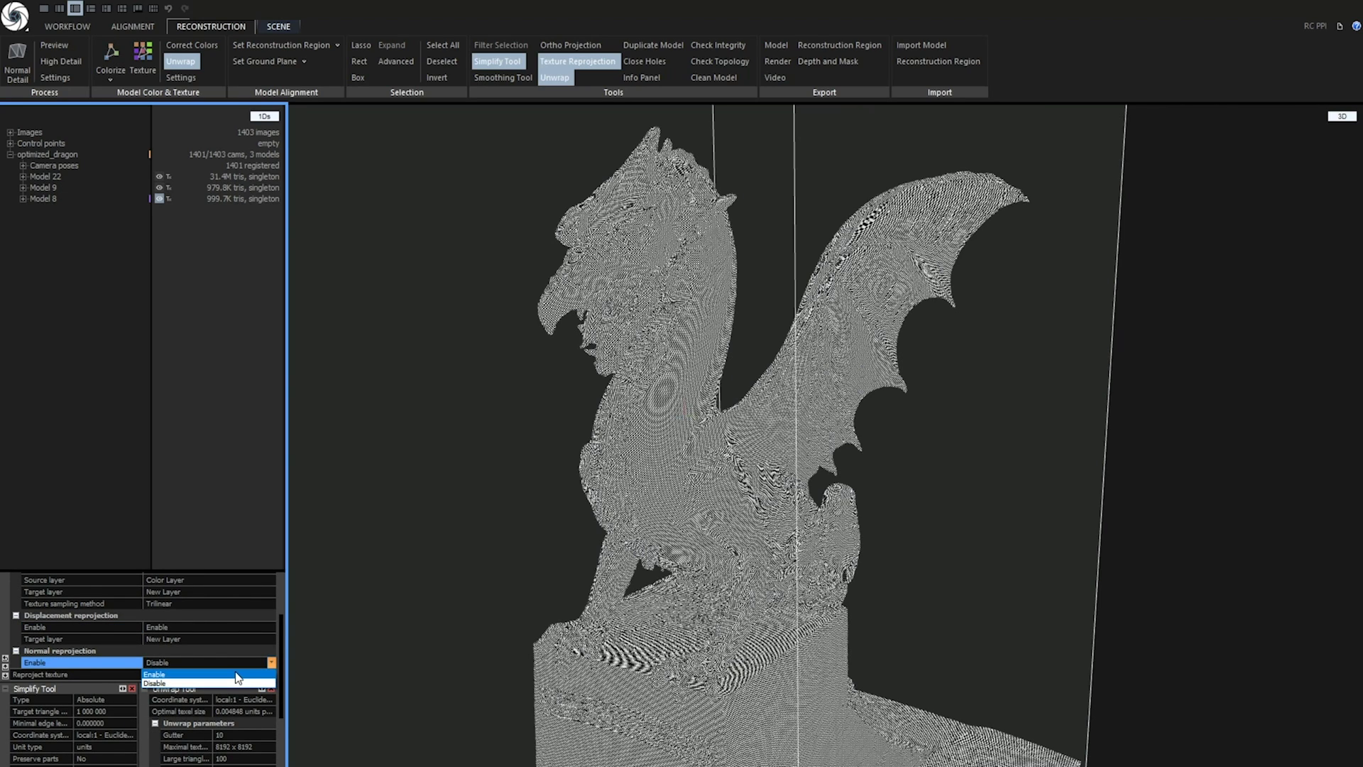
pyautogui.click(236, 675)
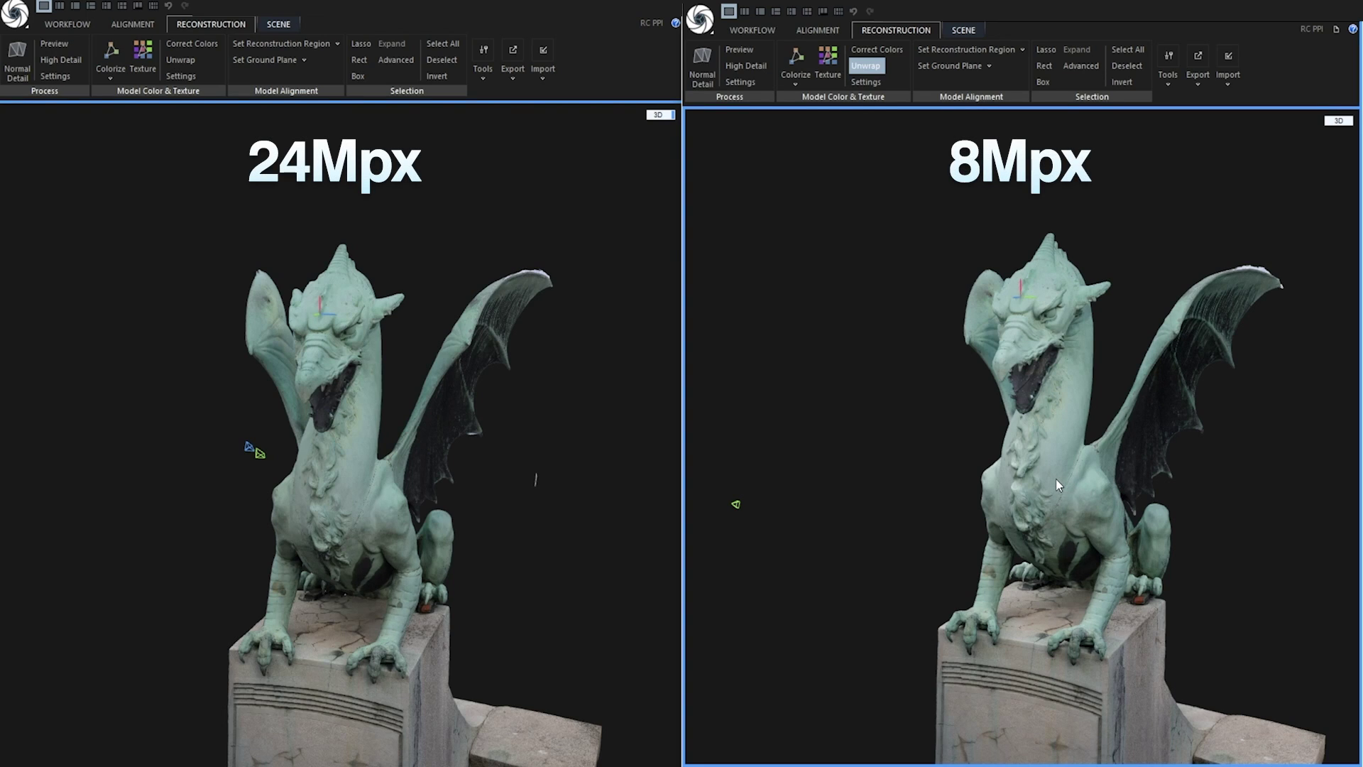
pyautogui.moveTo(1055, 479)
pyautogui.mouseDown()
pyautogui.moveTo(1123, 479)
pyautogui.moveTo(1048, 489)
pyautogui.mouseUp()
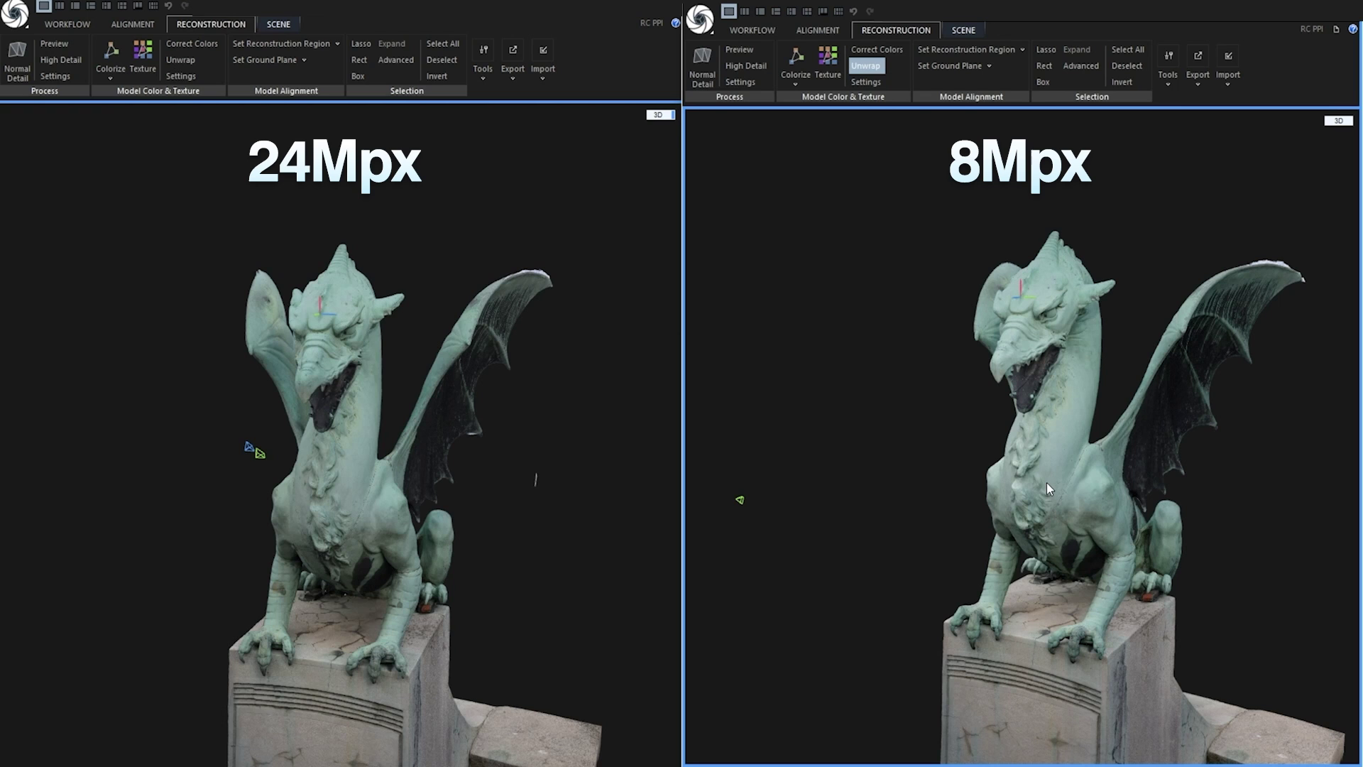
pyautogui.scroll(10, 1047, 482)
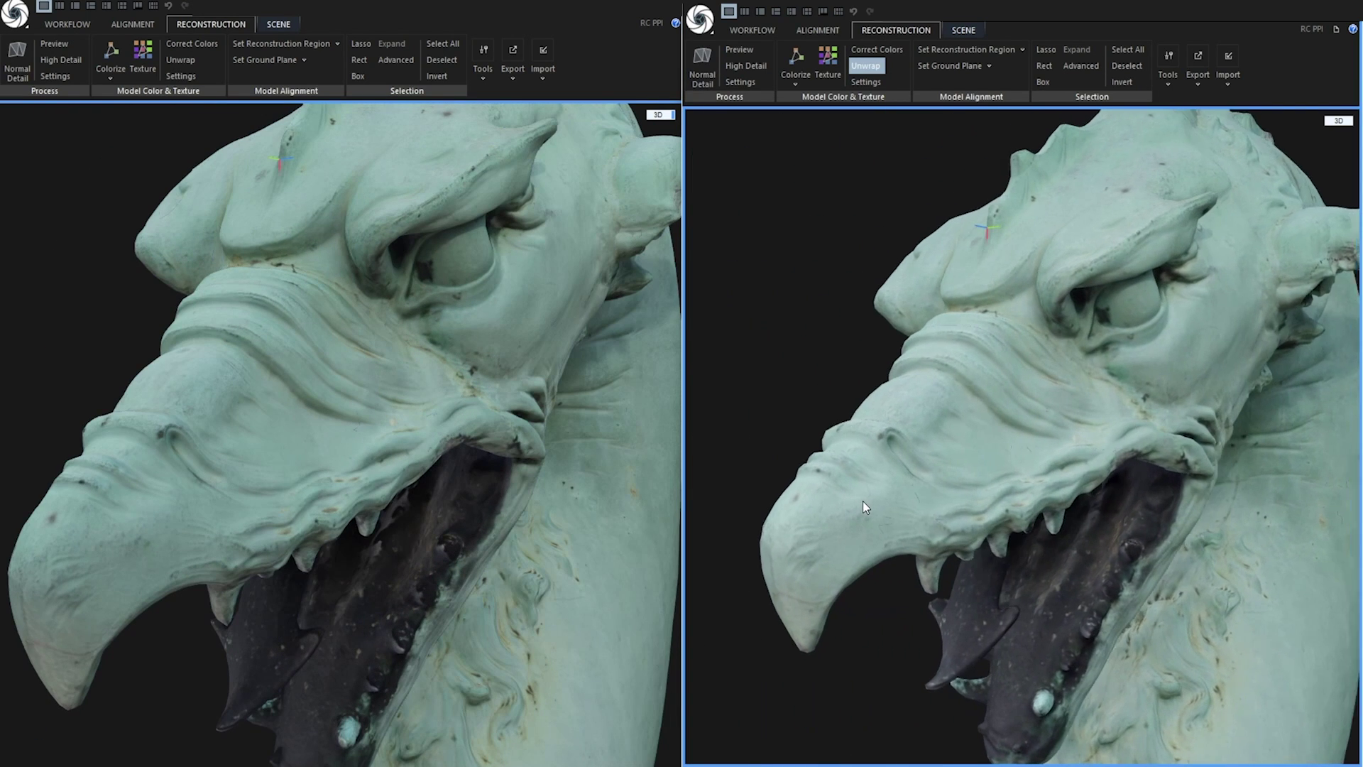
pyautogui.moveTo(862, 500); pyautogui.dragTo(825, 561)
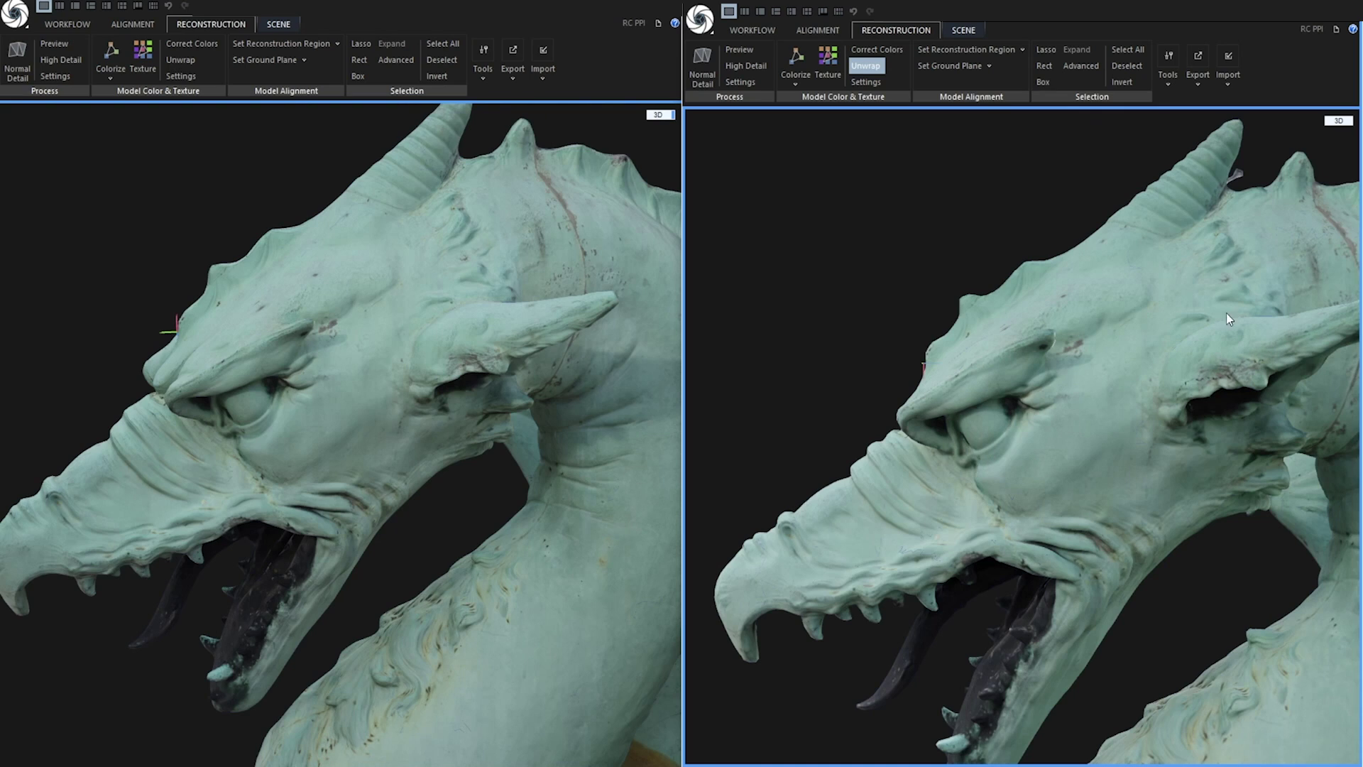
pyautogui.scroll(3, 1225, 312)
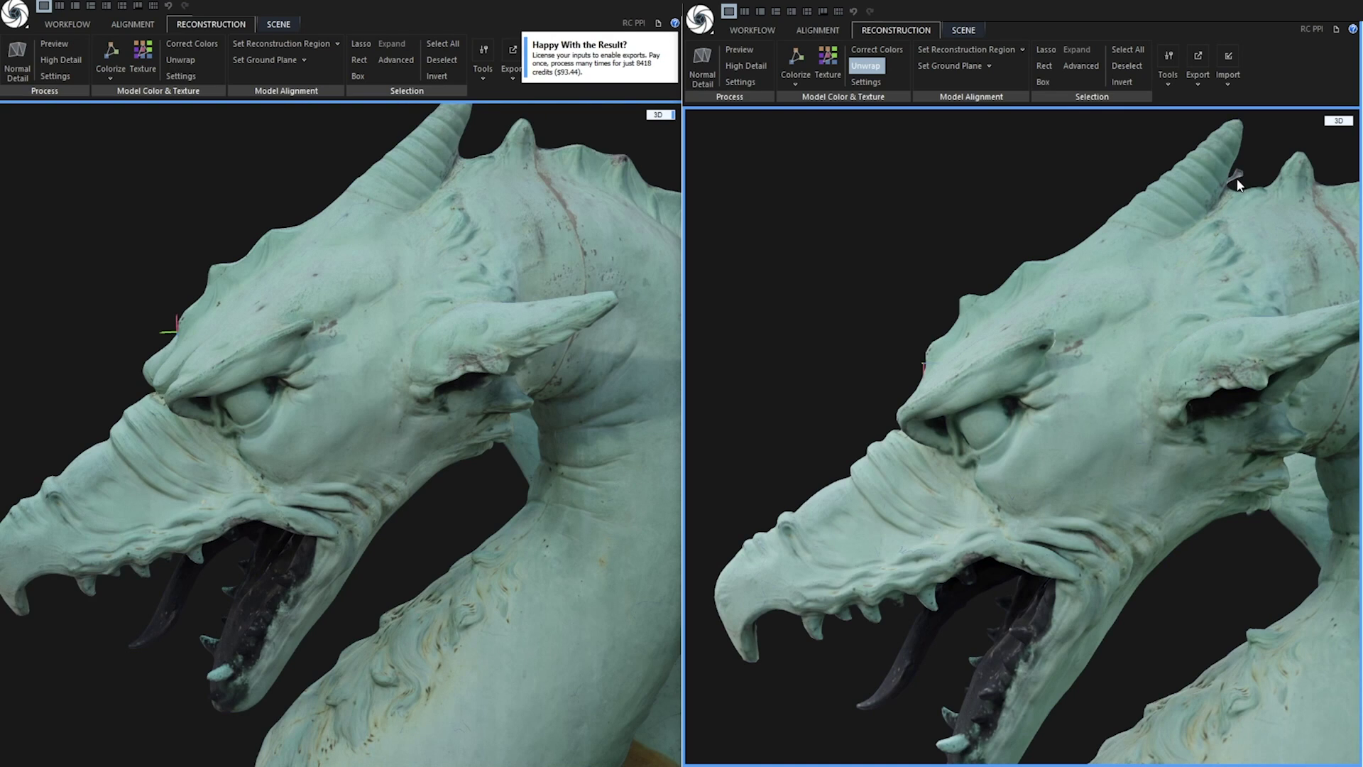
pyautogui.moveTo(901, 470); pyautogui.dragTo(994, 518)
pyautogui.scroll(5, 493, 602)
pyautogui.scroll(5, 1233, 670)
pyautogui.scroll(-1, 1237, 653)
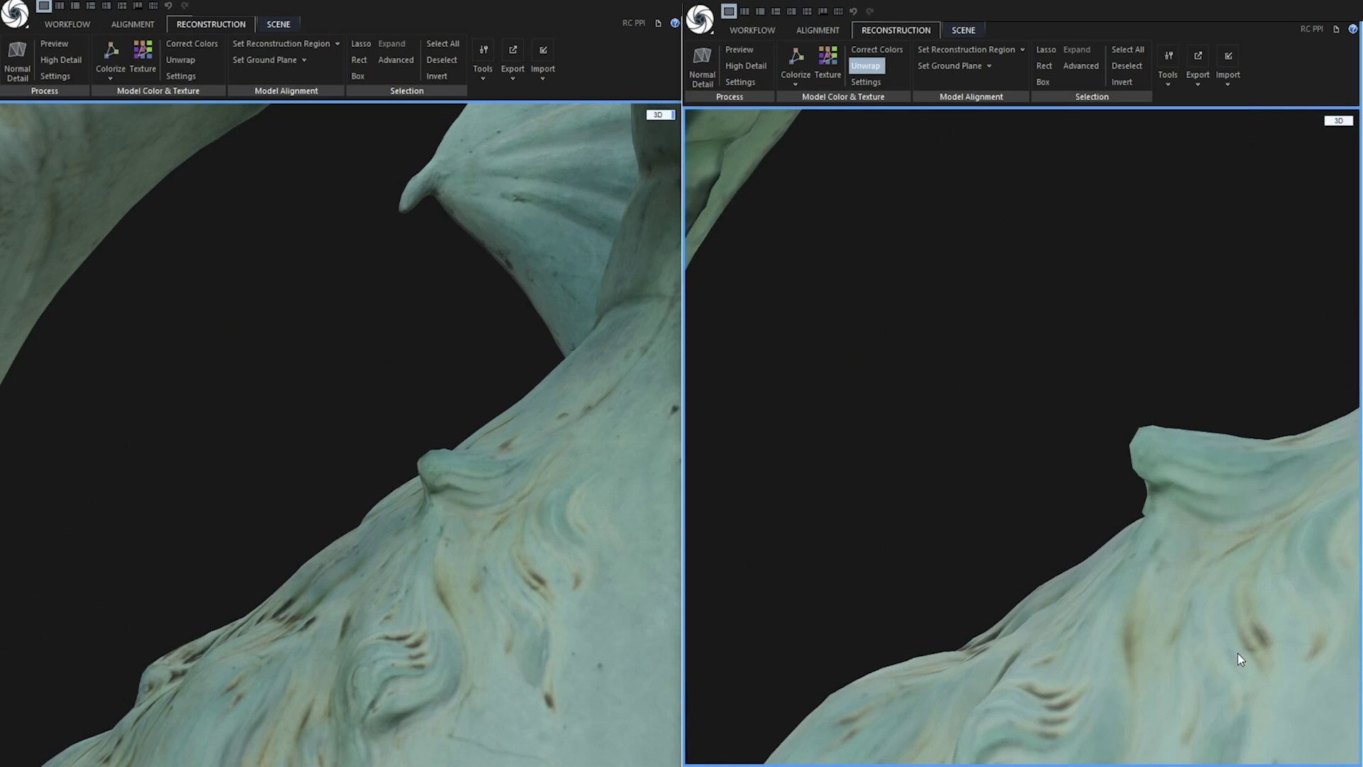
pyautogui.moveTo(1022, 690); pyautogui.dragTo(852, 589)
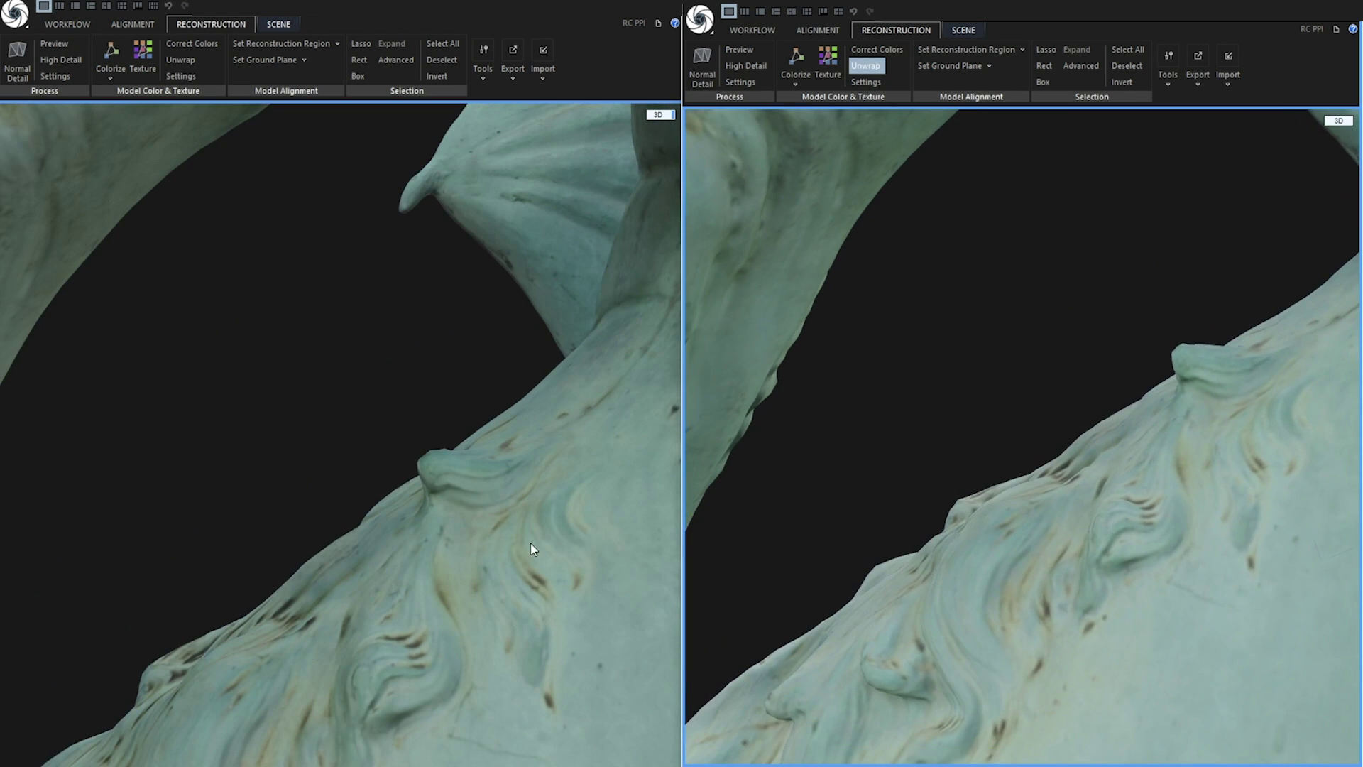
pyautogui.moveTo(532, 551); pyautogui.dragTo(396, 577)
pyautogui.scroll(-5, 1084, 513)
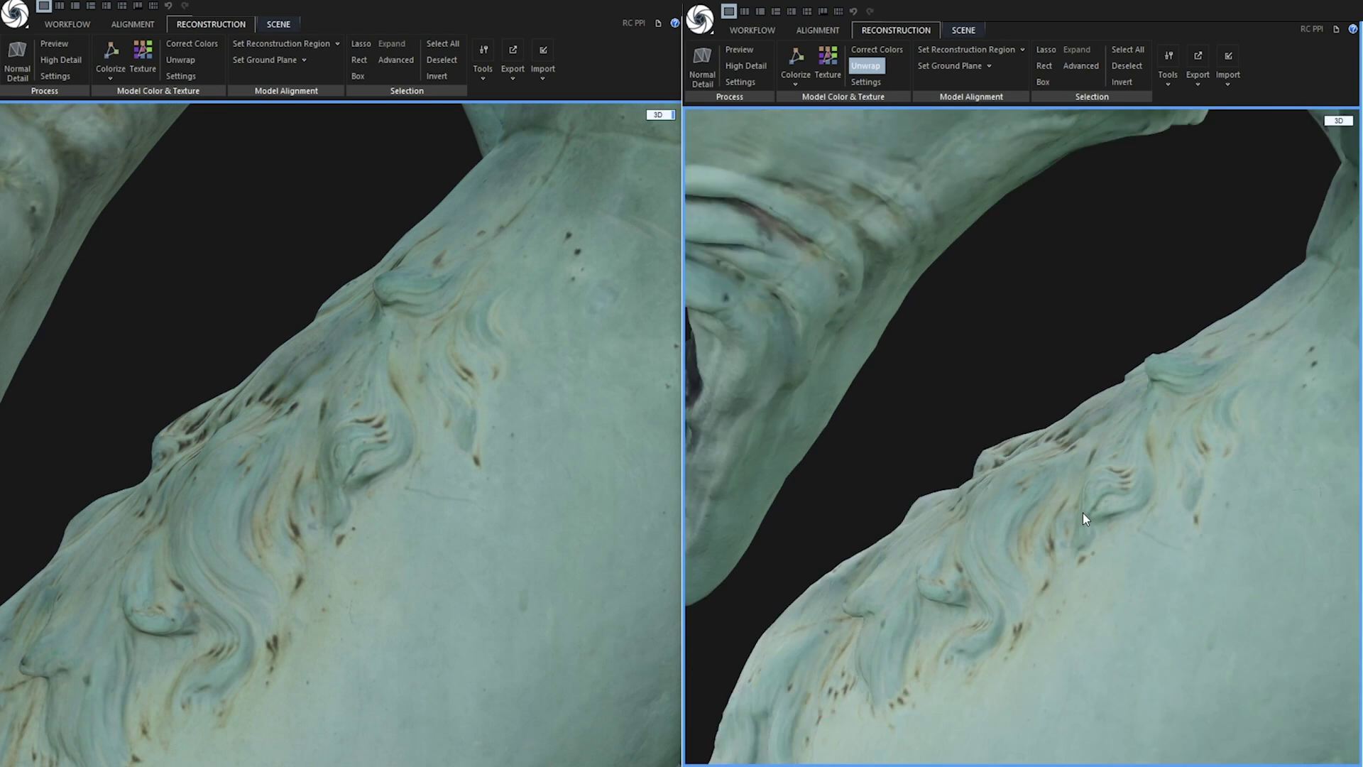
pyautogui.scroll(-2, 1087, 504)
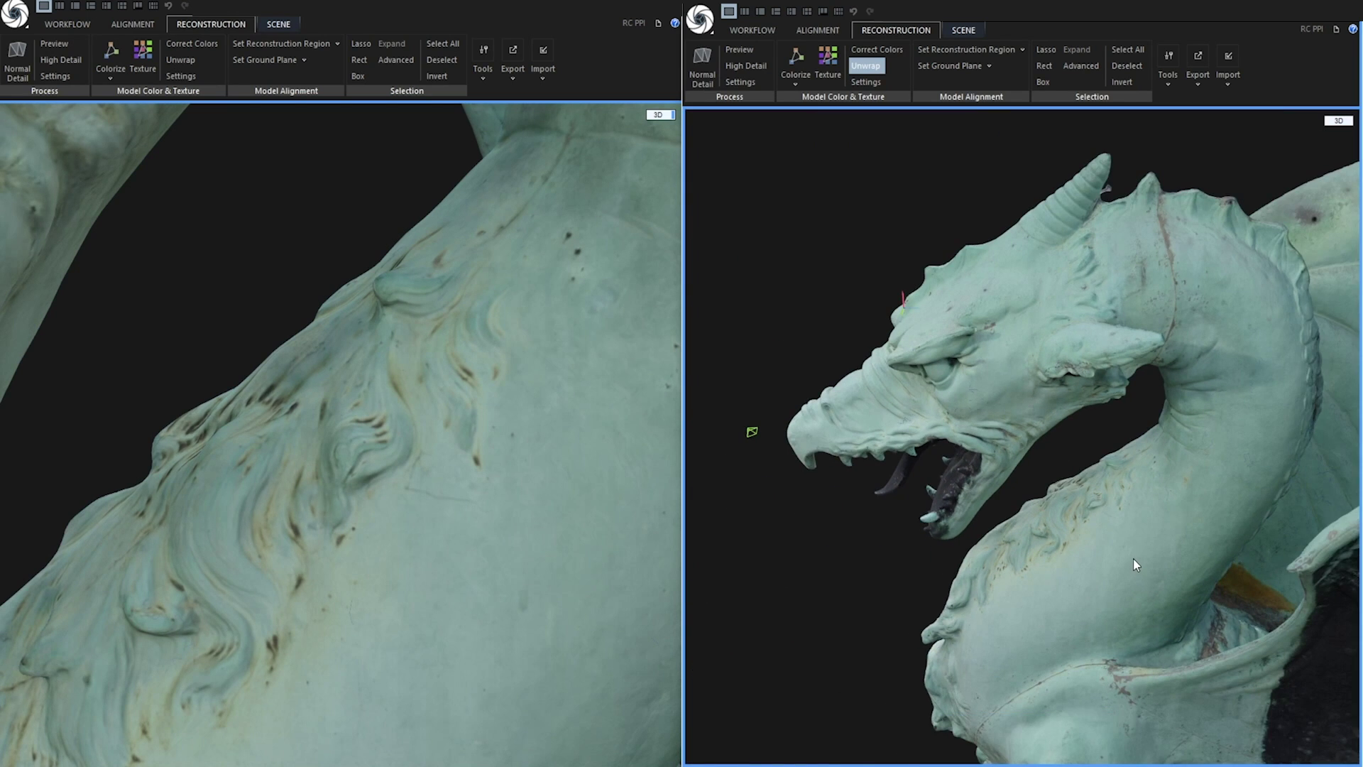
pyautogui.moveTo(1133, 559); pyautogui.dragTo(1127, 515)
pyautogui.scroll(-6, 406, 495)
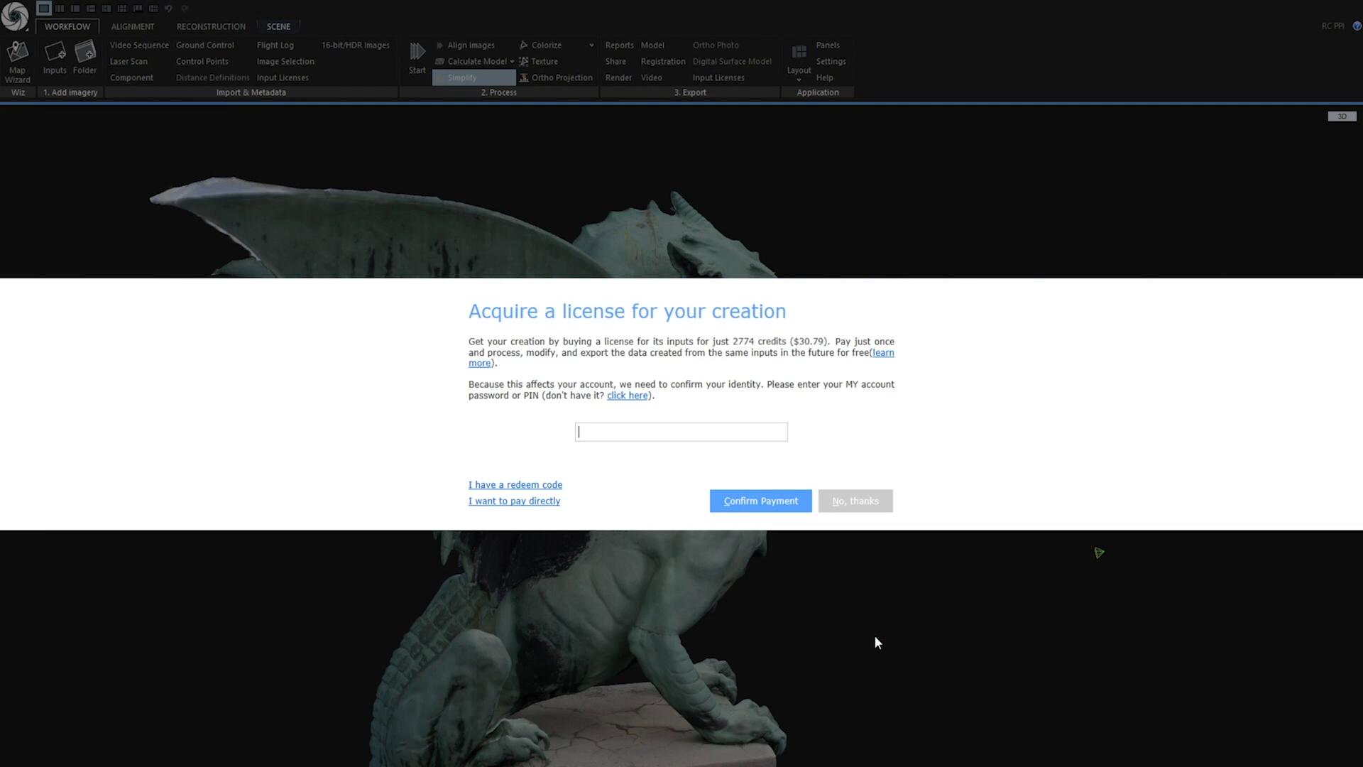
# Enter the account PIN and confirm payment for the input licence
pyautogui.click(627, 430)
pyautogui.write('*******************')
pyautogui.click(735, 499)
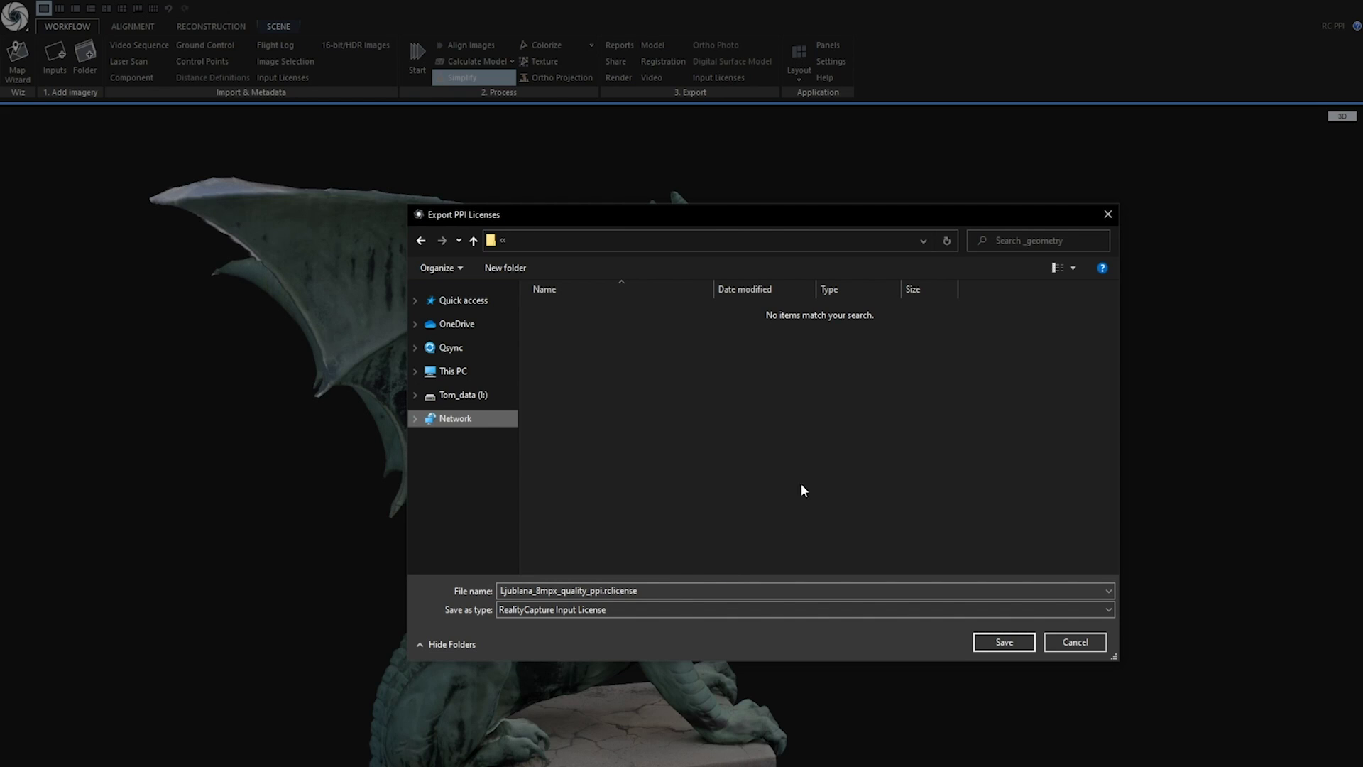
# Save the licence file and export the dragon mesh as Ljubljana_8mpx_quality_ppi_Model_9.obj (Wavefront OBJ)
pyautogui.click(1006, 642)
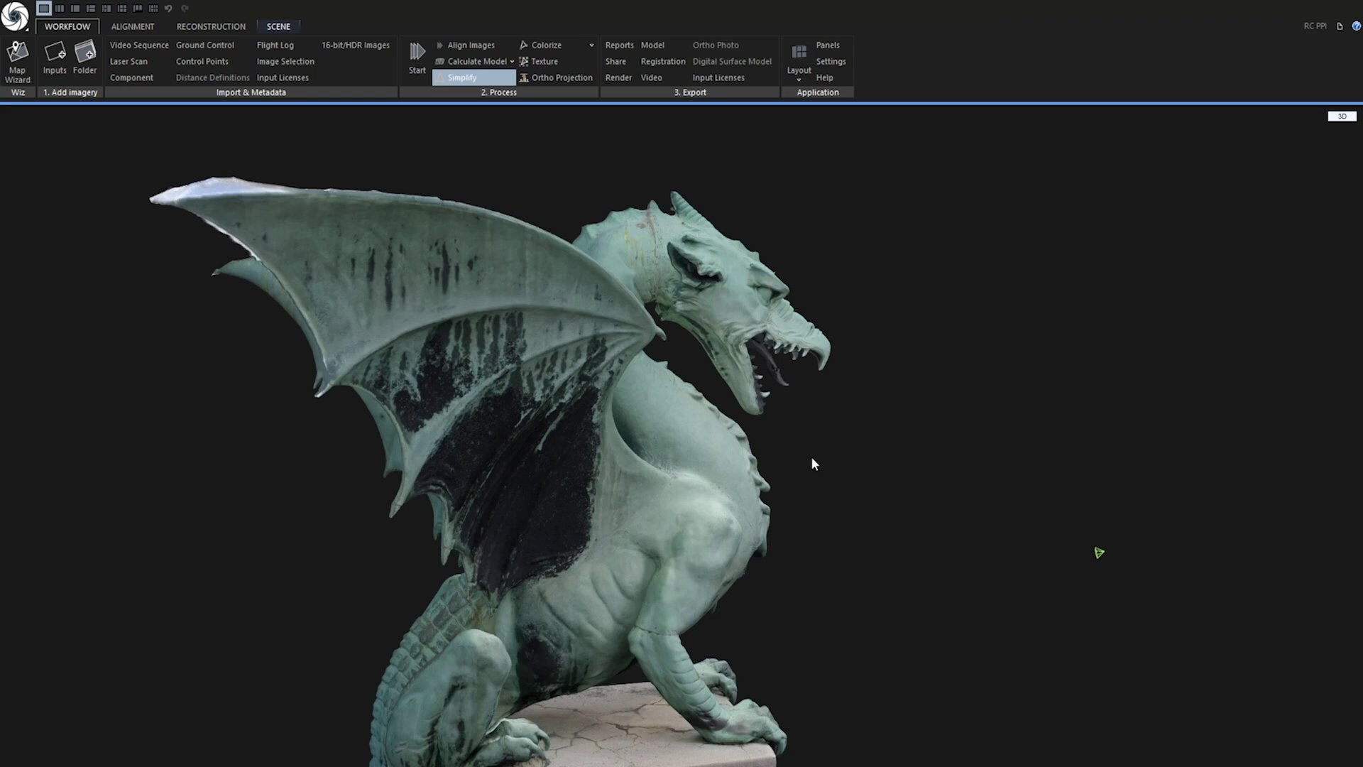
pyautogui.click(652, 45)
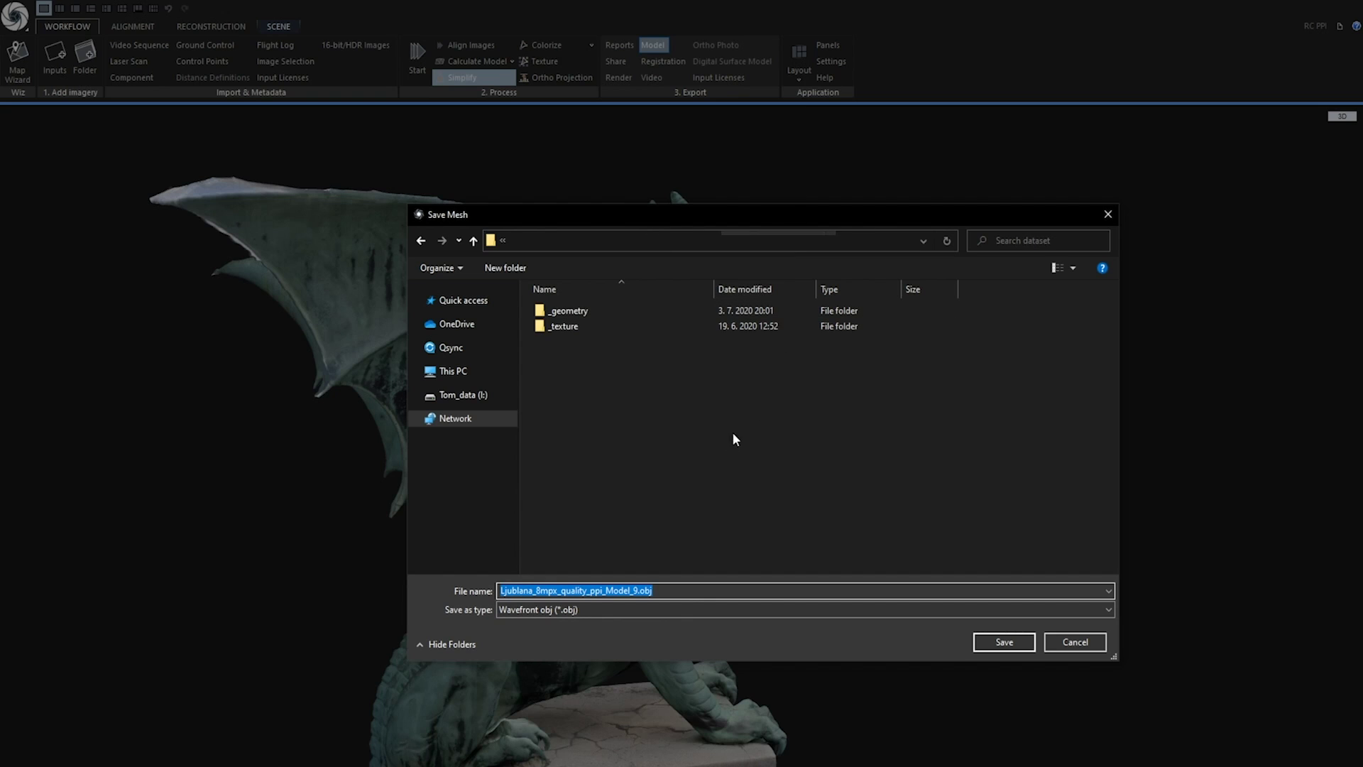
pyautogui.click(1002, 646)
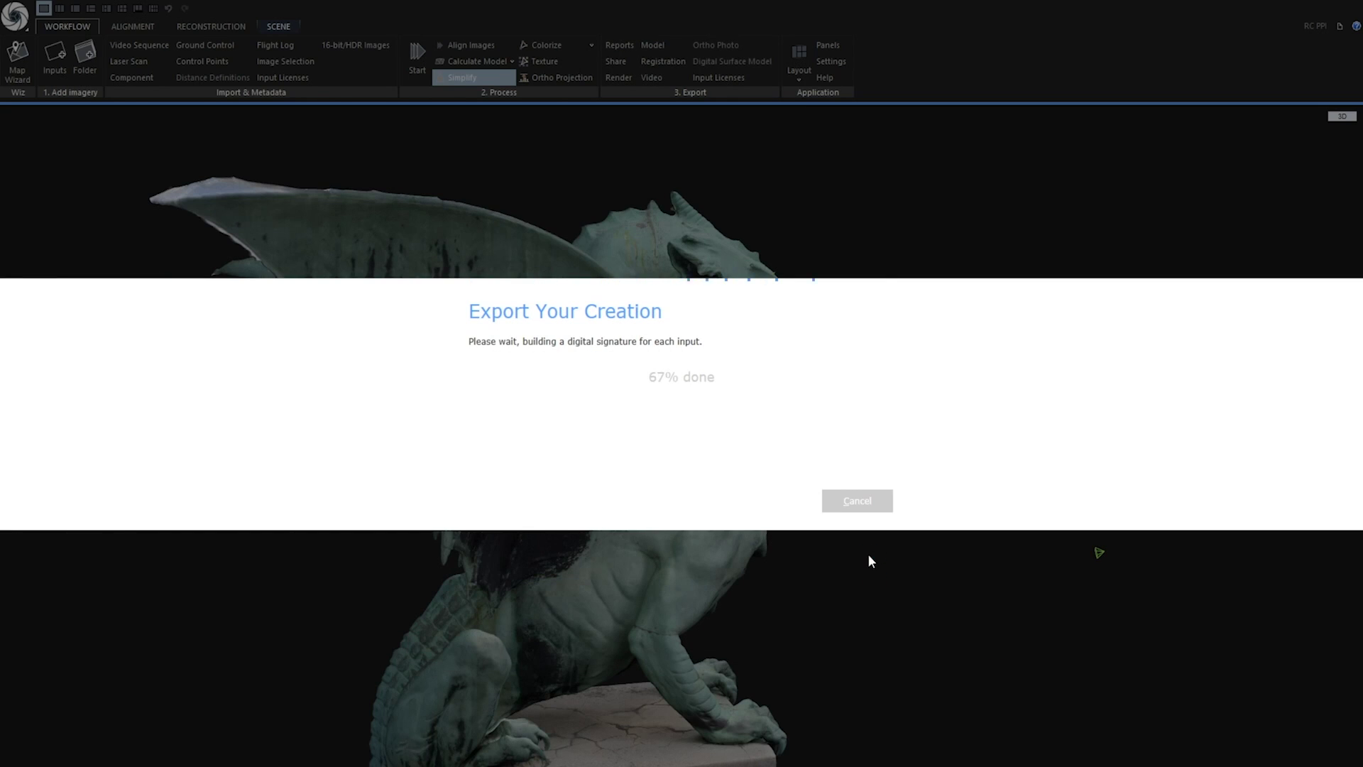
pyautogui.press('Return')
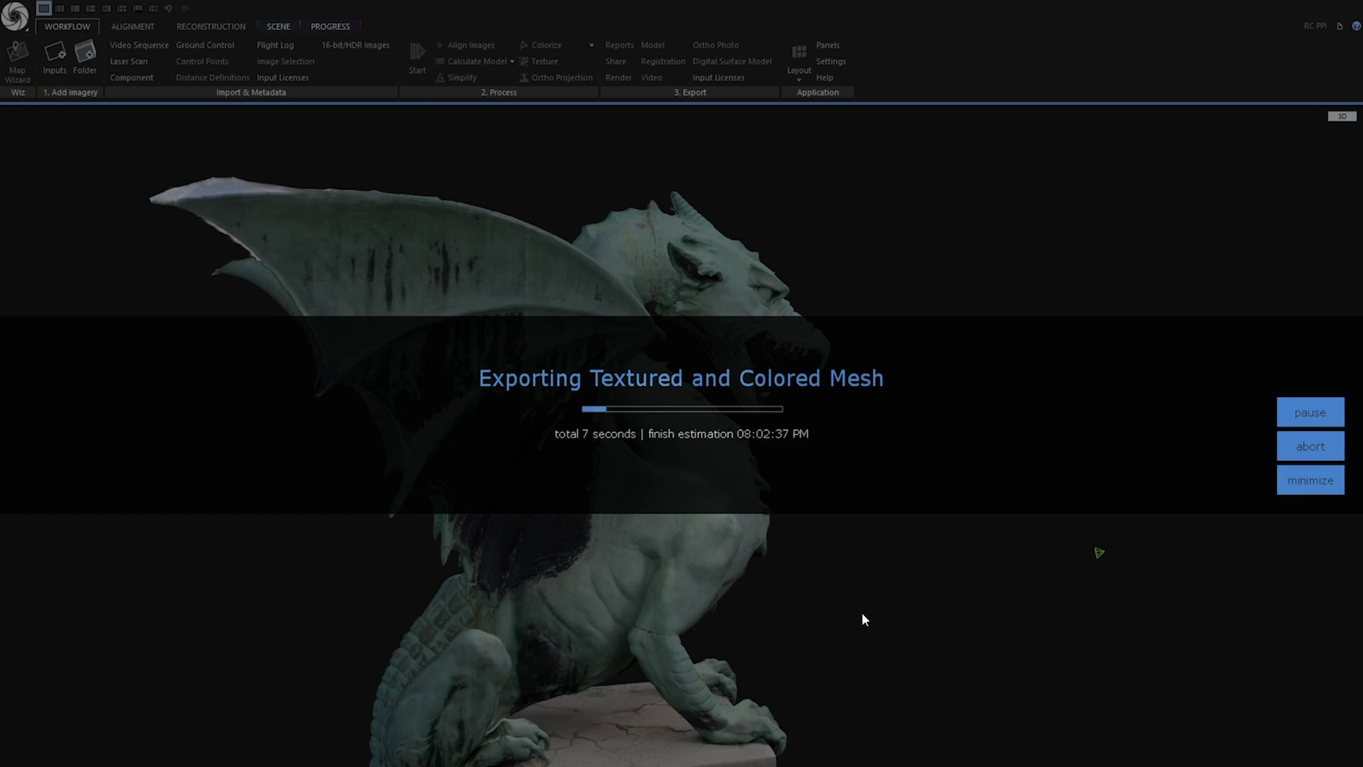